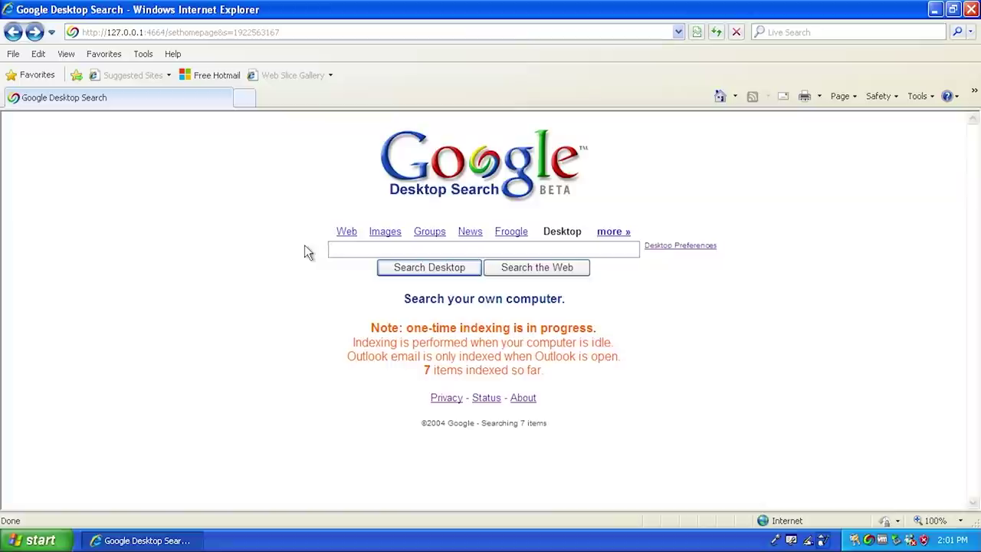
Run a desktop search for 'google', set the sidebar to Always on Top, and shift the Recycle Bin window.
type("google")
key("Return")
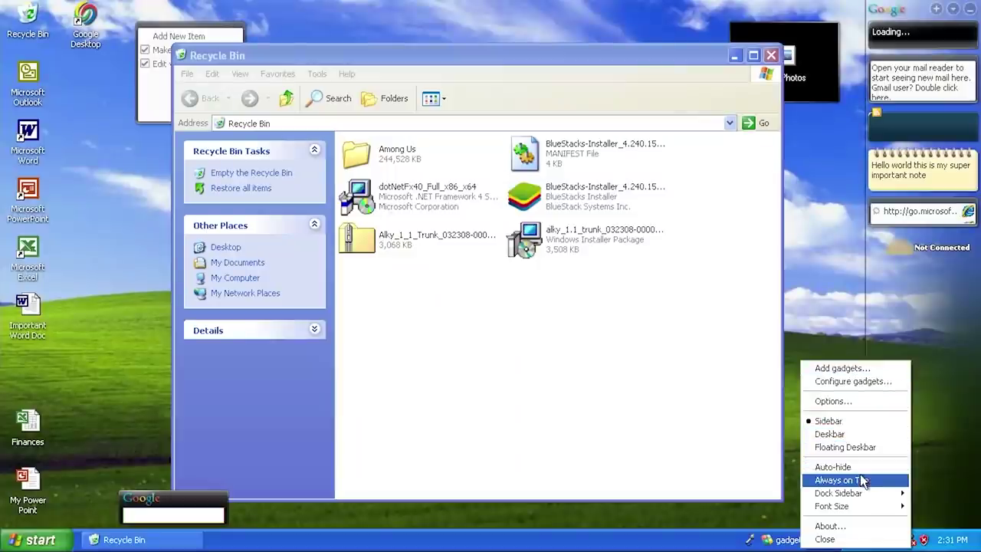
left_click(864, 481)
left_click_drag(597, 55, 530, 55)
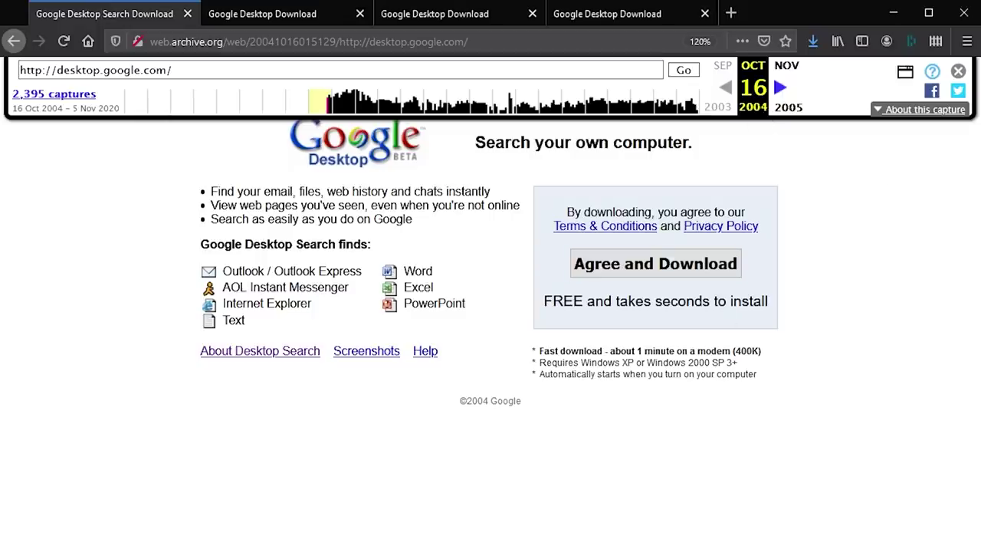
Close the Wayback Machine toolbar and briefly highlight the list of supported programs.
left_click(958, 71)
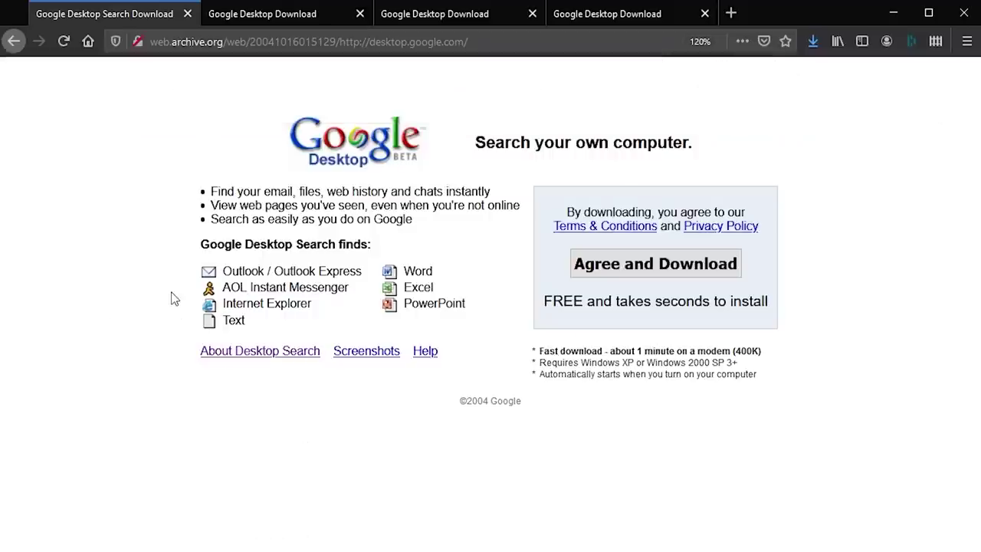
left_click_drag(330, 323, 204, 268)
left_click(439, 284)
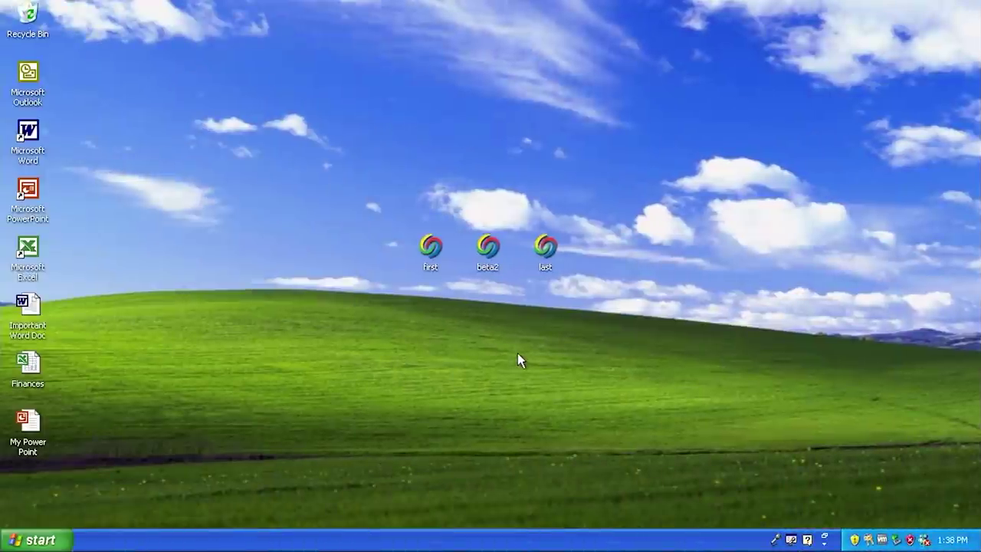
left_click_drag(299, 360, 720, 173)
left_click(605, 355)
left_click_drag(92, 307, 22, 453)
left_click(80, 413)
double_click(38, 322)
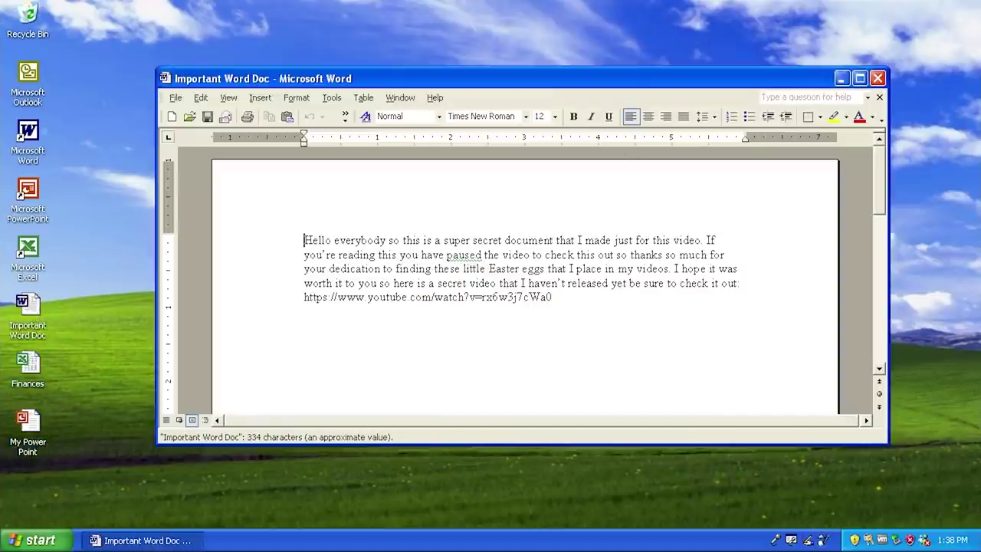
left_click_drag(426, 86, 393, 100)
left_click(848, 91)
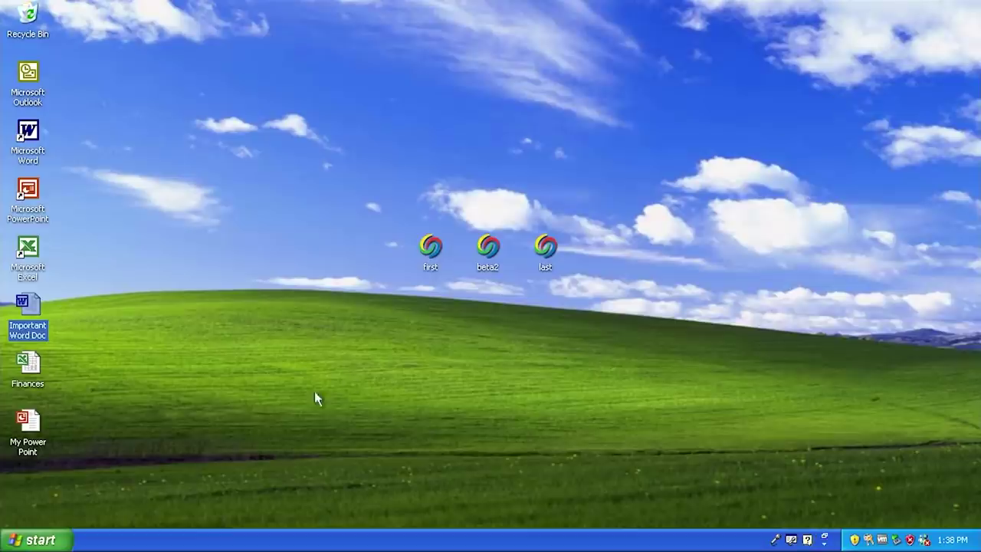
left_click(34, 375)
double_click(34, 374)
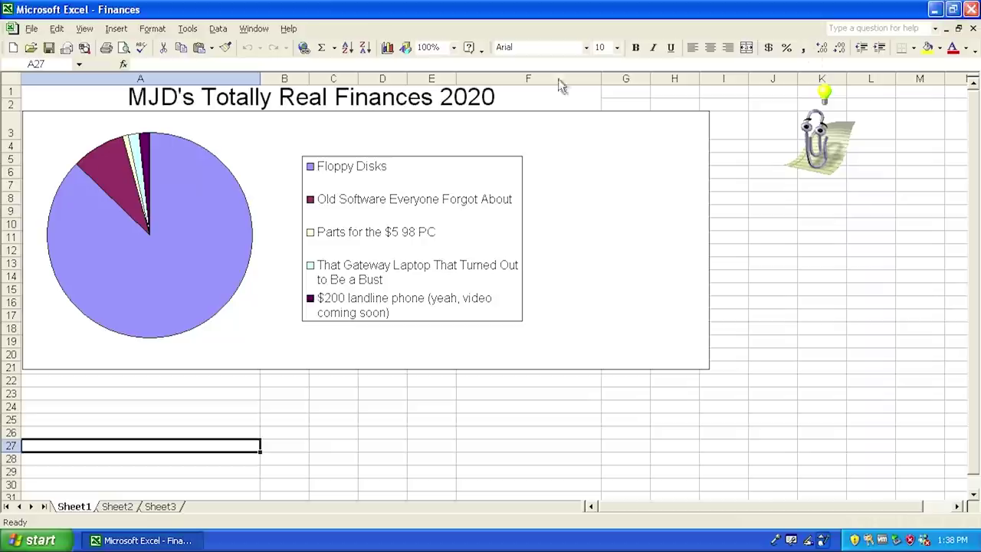
left_click(288, 28)
left_click(308, 137)
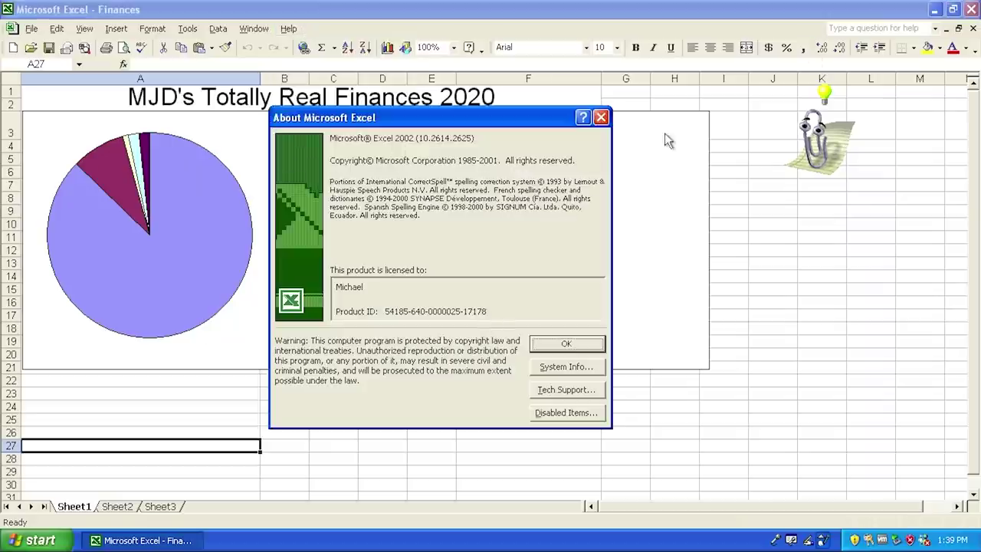
left_click(598, 117)
left_click(971, 9)
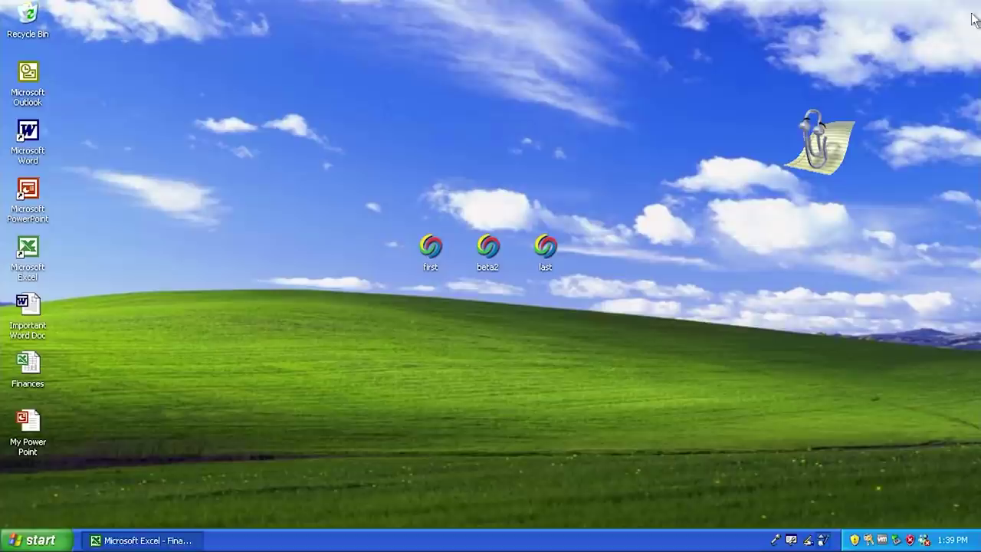
double_click(28, 422)
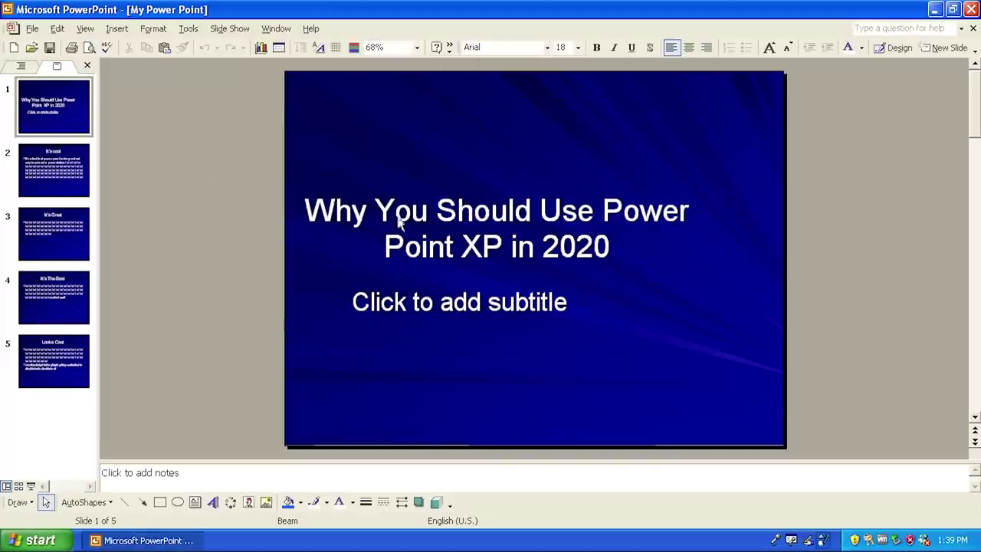
left_click(972, 9)
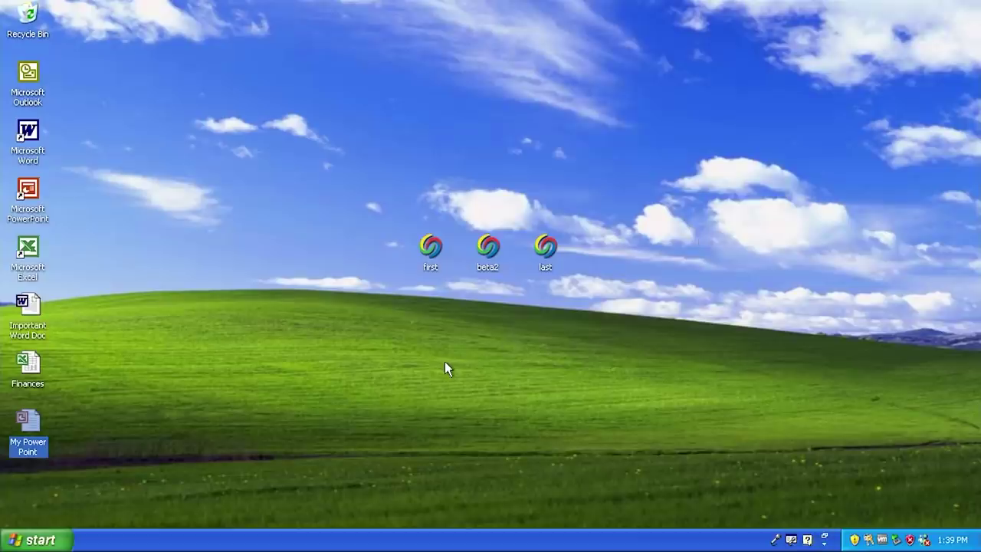
Read the Timestamp on the first installer's Google digital signature, then run the first installer.
right_click(431, 247)
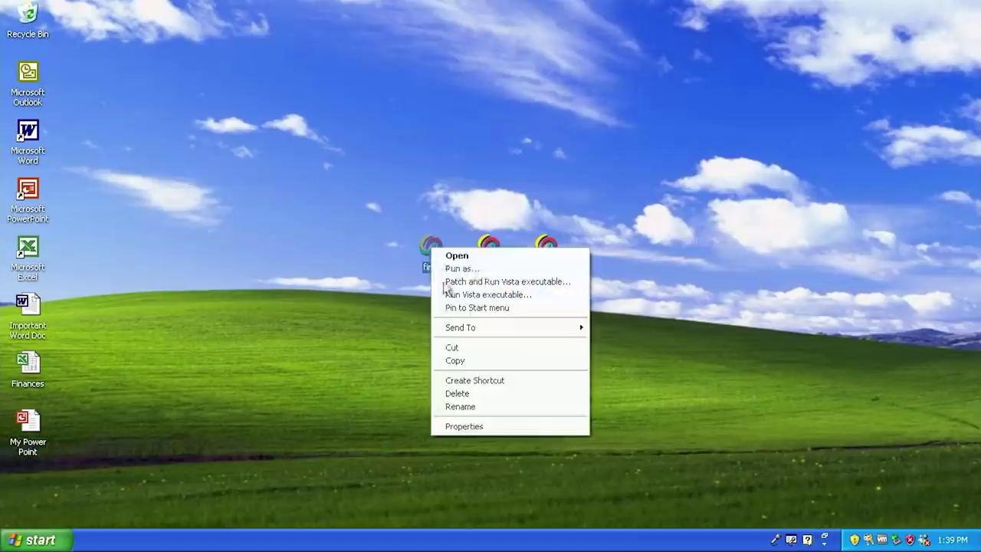
left_click(464, 425)
left_click(568, 172)
left_click_drag(533, 148, 382, 146)
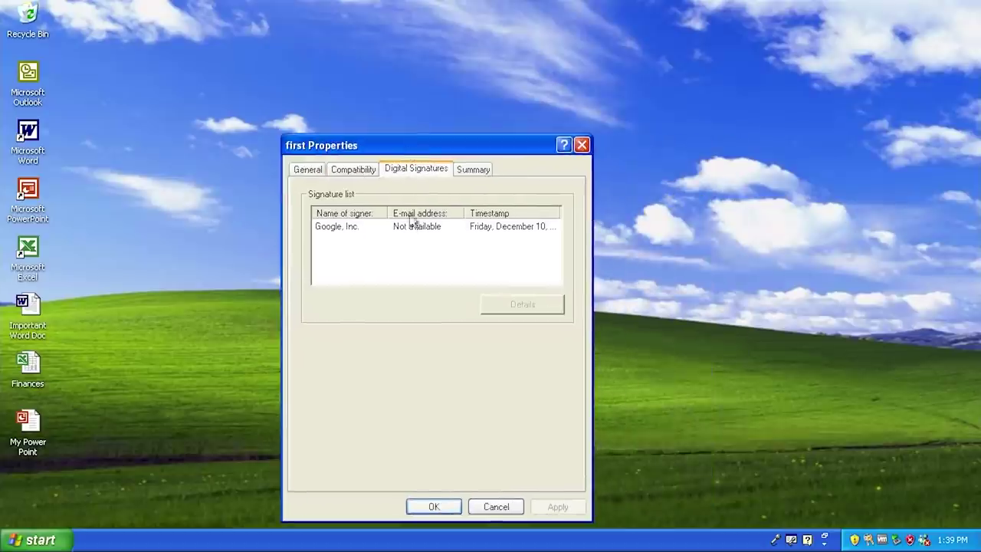
left_click_drag(390, 214, 365, 213)
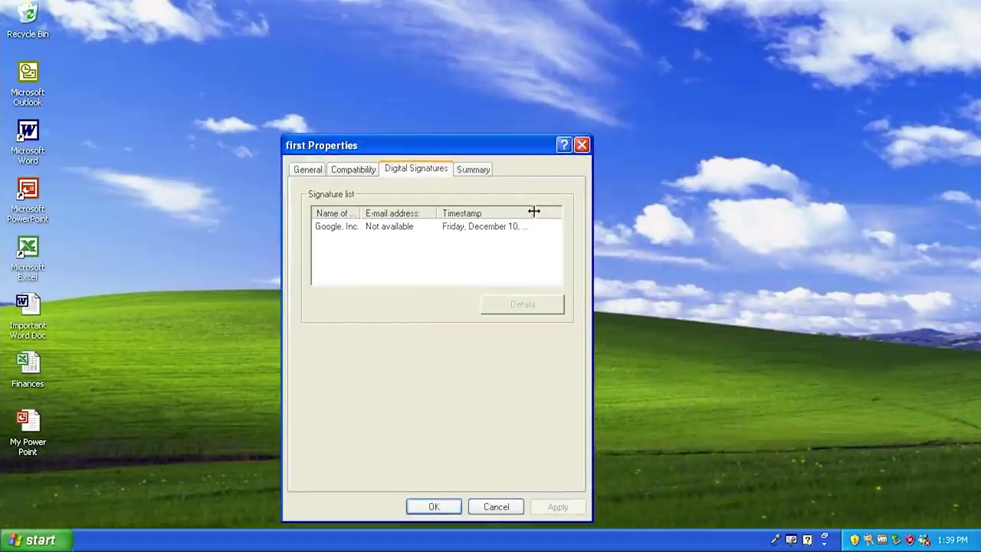
left_click_drag(535, 213, 581, 213)
left_click_drag(503, 278, 522, 275)
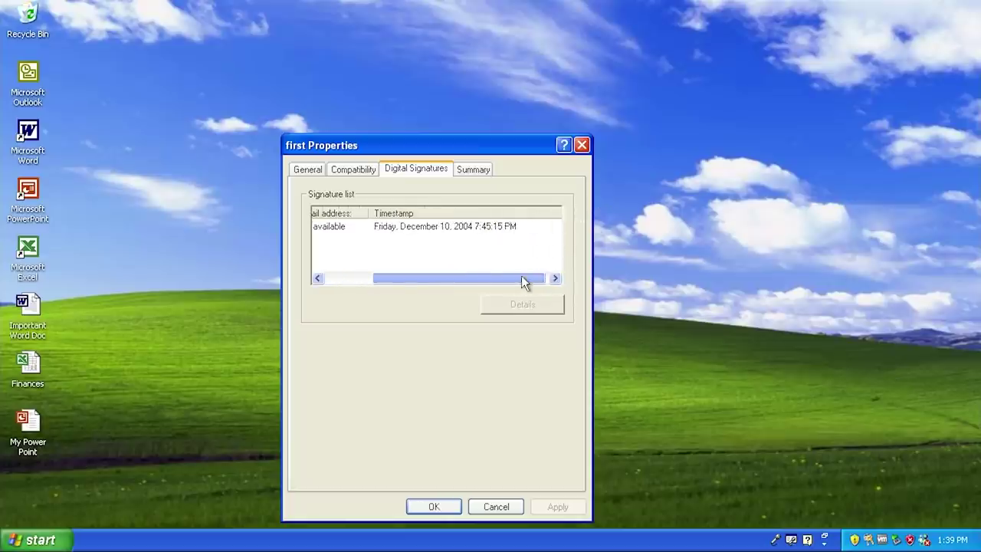
left_click(582, 145)
double_click(428, 255)
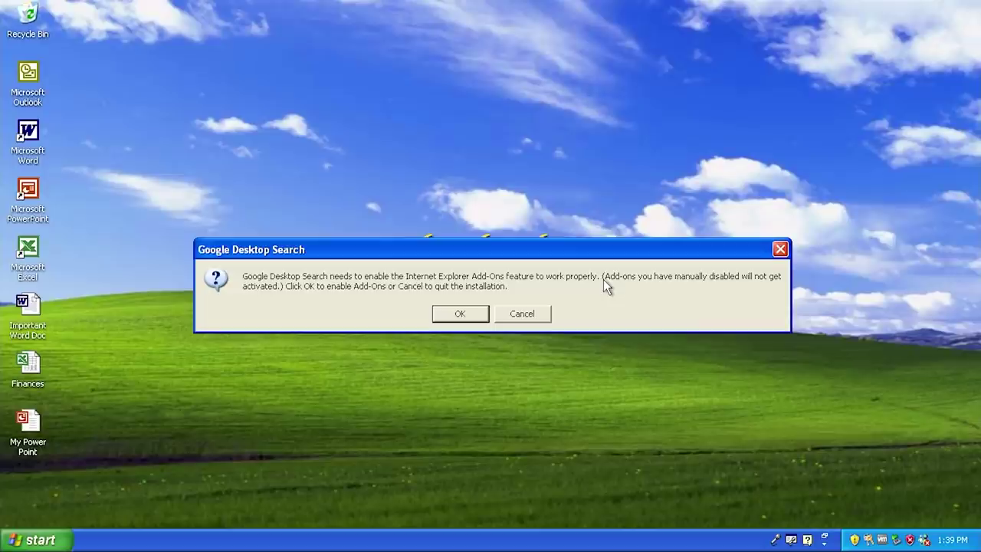
Allow the Internet Explorer add-ons and review Preferences, leaving every search type checked.
left_click(459, 314)
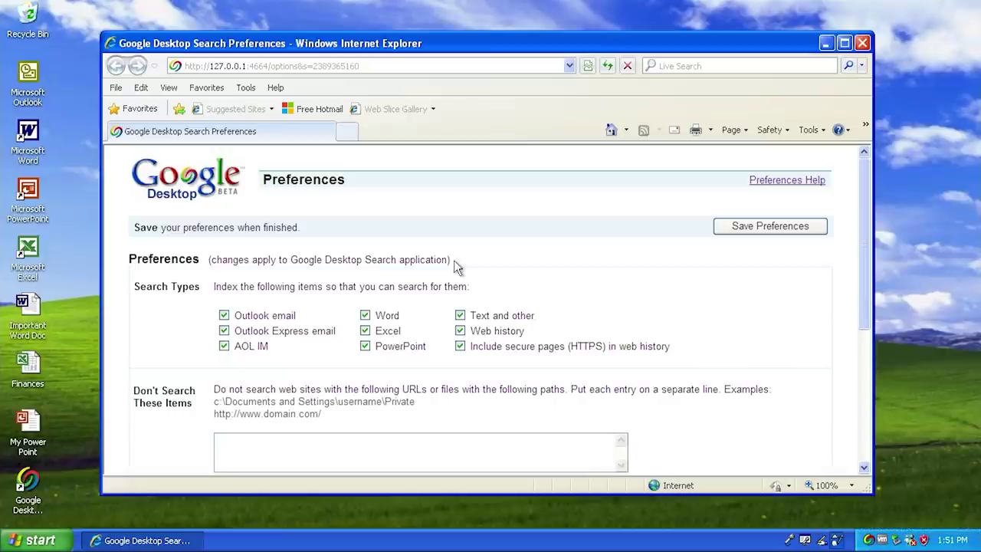
left_click_drag(865, 193, 894, 208)
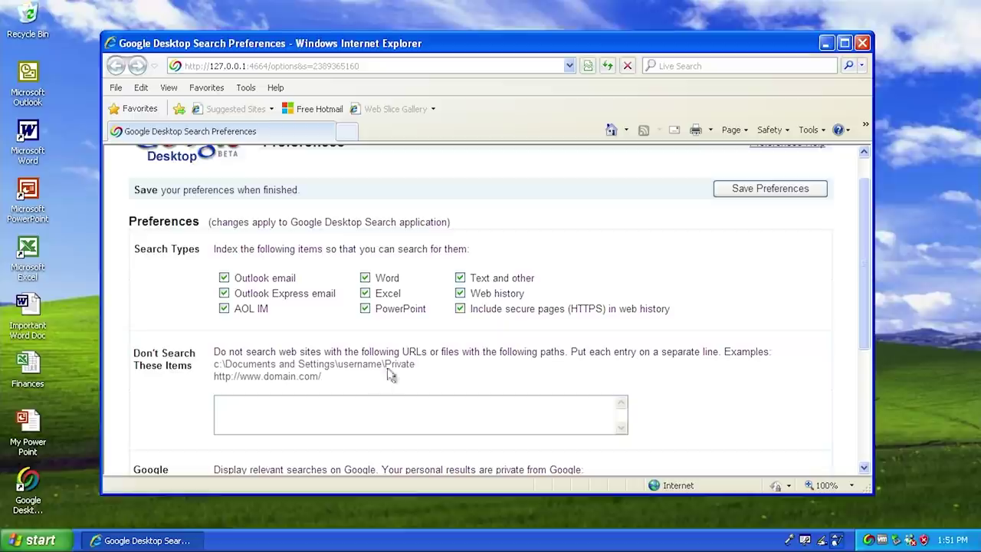
left_click(217, 404)
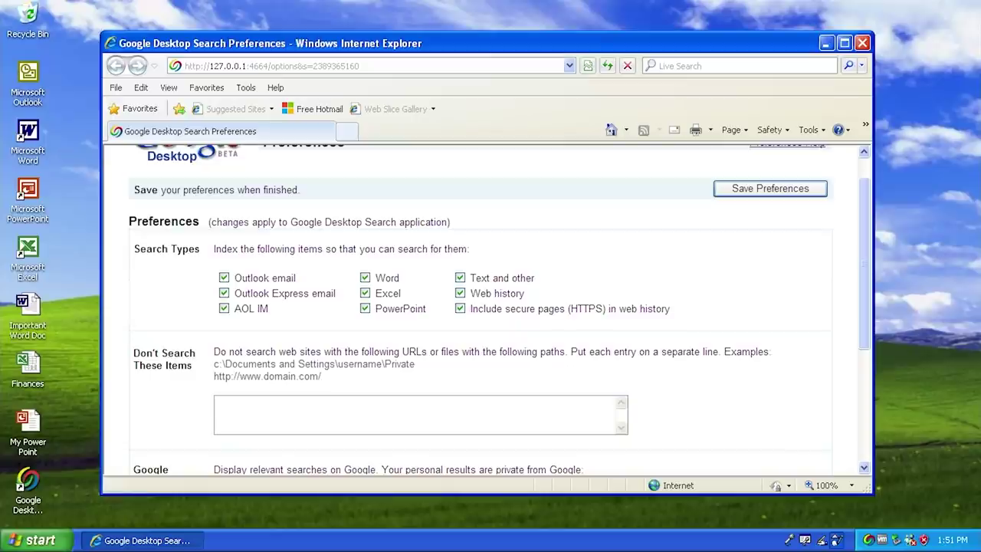
scroll(349, 416, "down", 3)
scroll(349, 416, "up", 4)
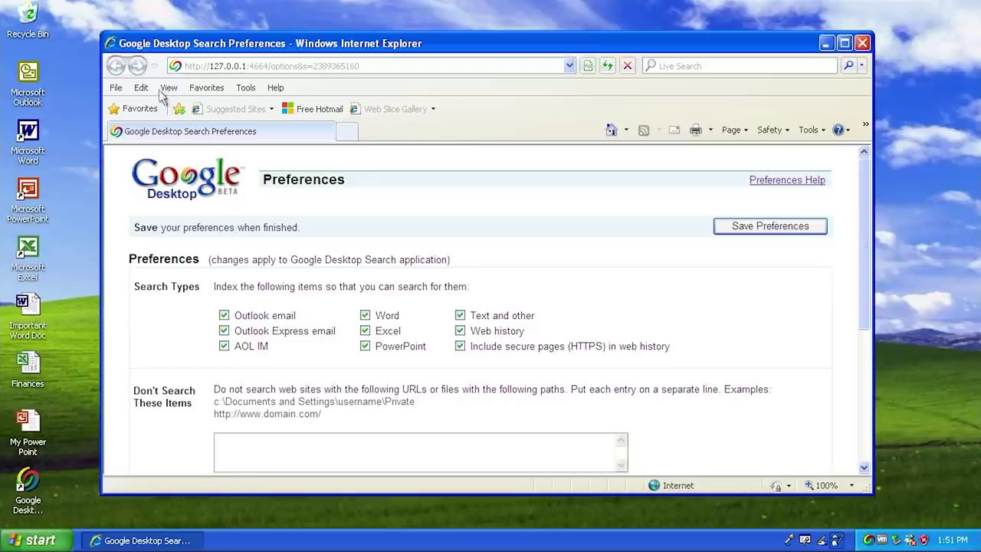
Open View Source for the preferences page, then enlarge and reposition the source window.
right_click(374, 203)
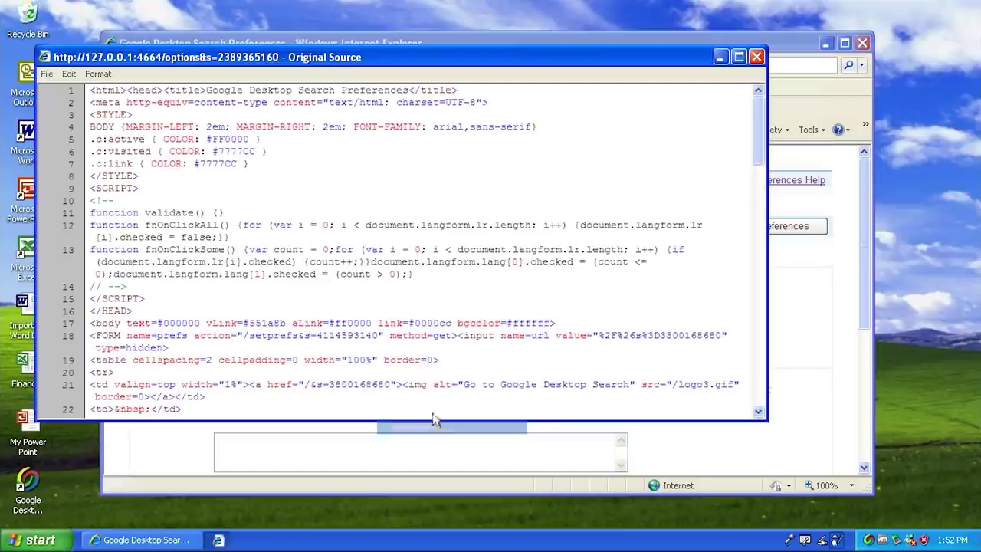
left_click_drag(230, 57, 306, 80)
mouse_move(835, 146)
left_mouse_down()
mouse_move(849, 441)
mouse_move(848, 136)
left_mouse_up()
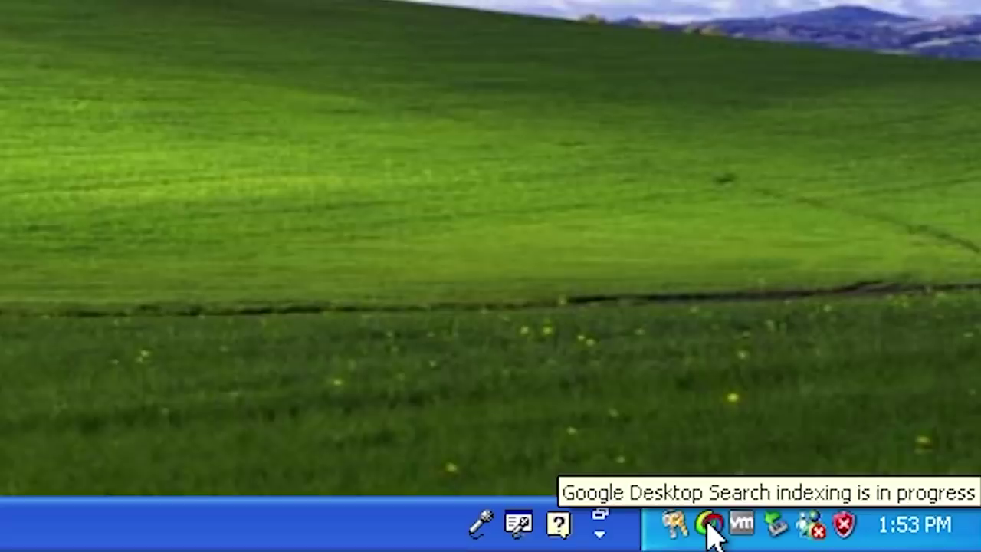
right_click(708, 526)
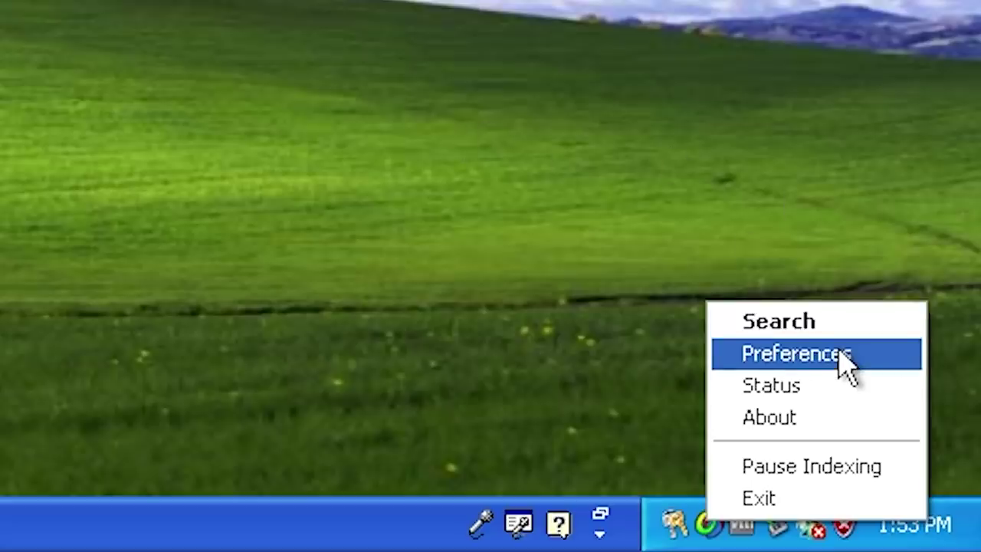
left_click(834, 387)
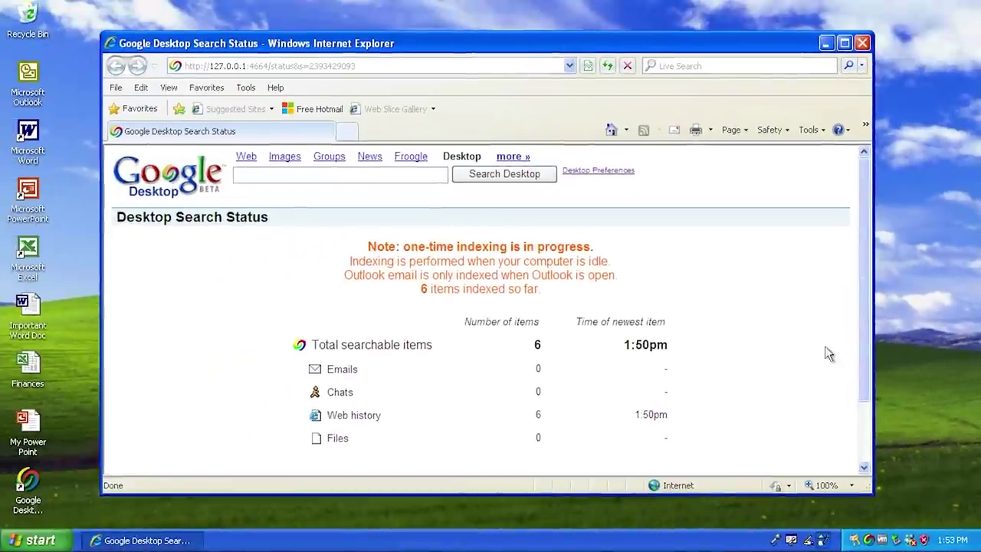
left_click_drag(867, 256, 875, 359)
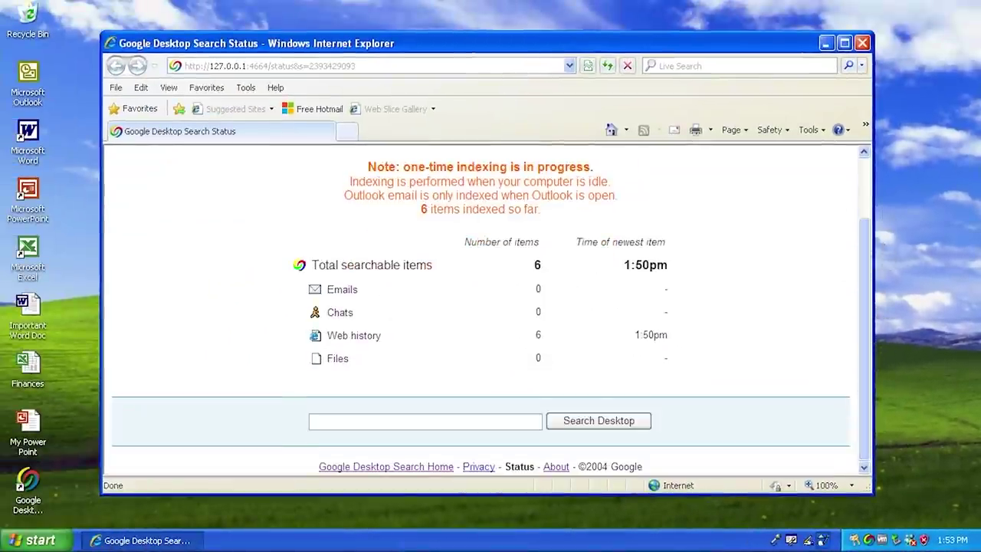
left_click(862, 43)
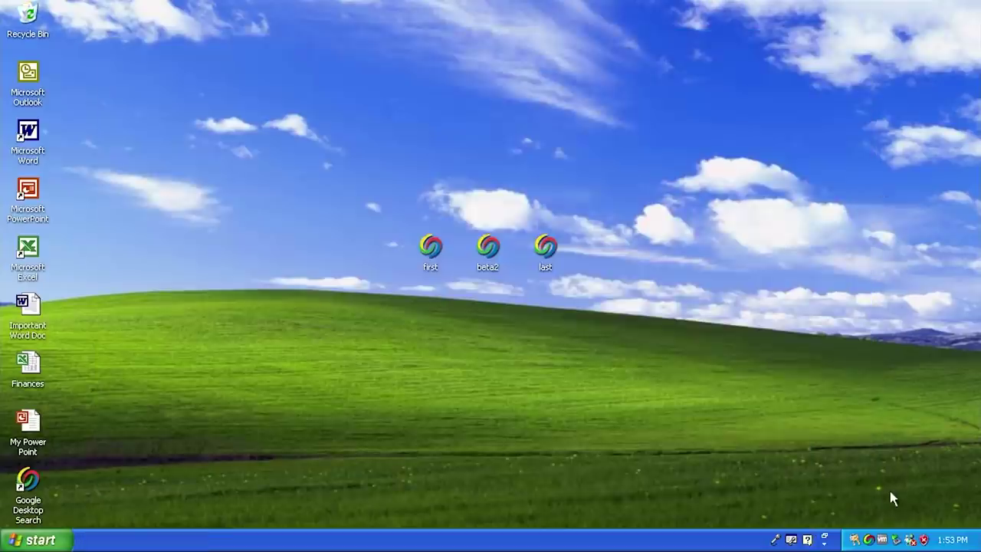
Open About Desktop Search, note version 121004, and visit Getting Started before returning.
right_click(869, 540)
left_click(895, 496)
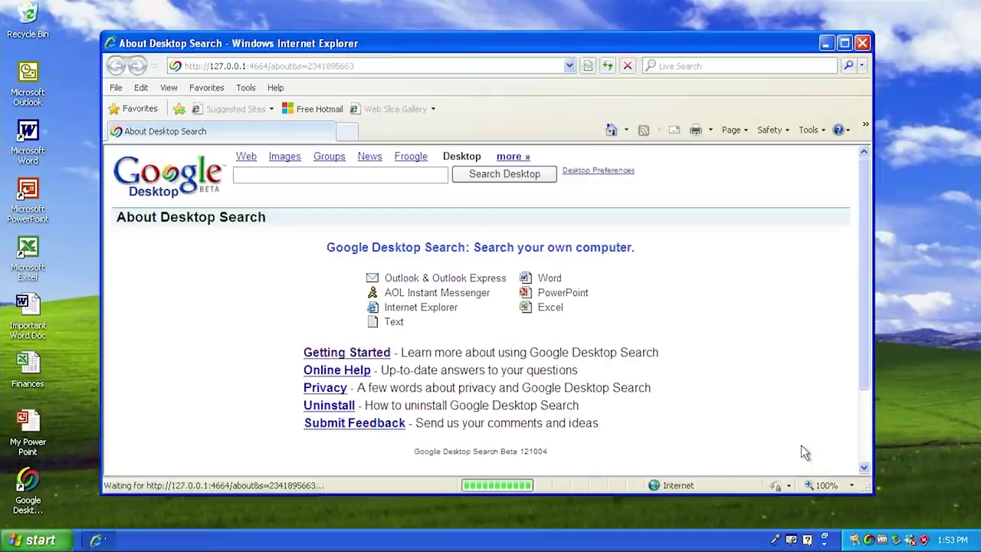
left_click_drag(864, 265, 889, 340)
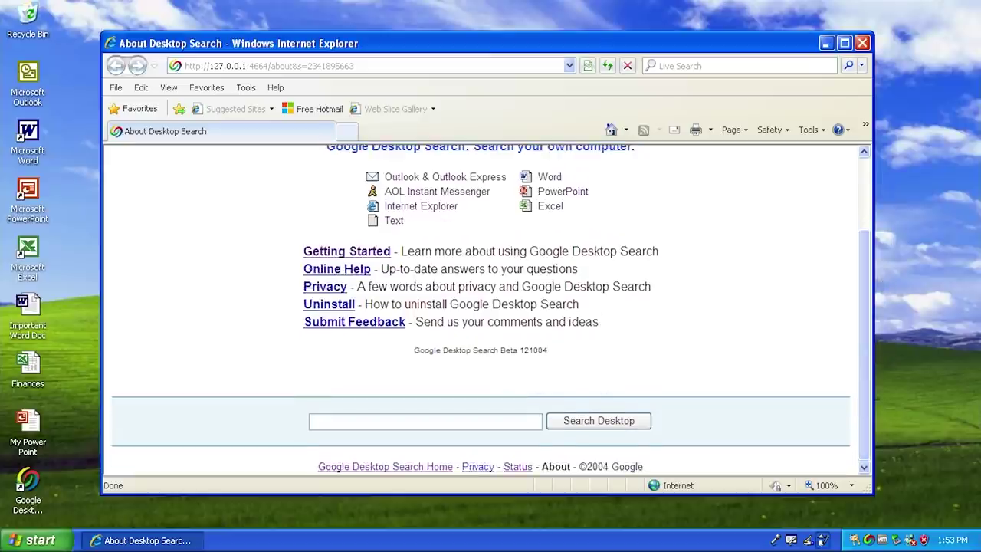
double_click(533, 350)
scroll(506, 378, "up", 3)
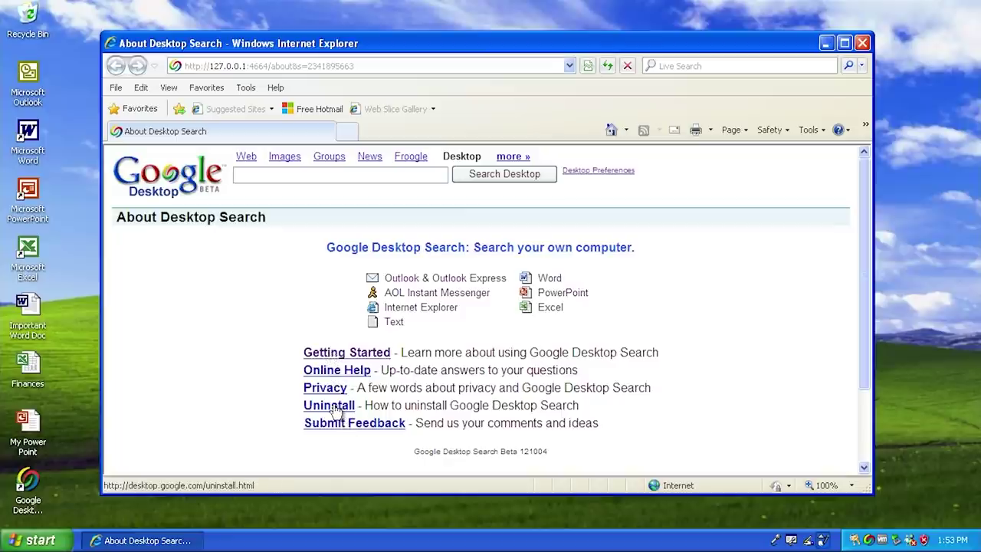
left_click(347, 352)
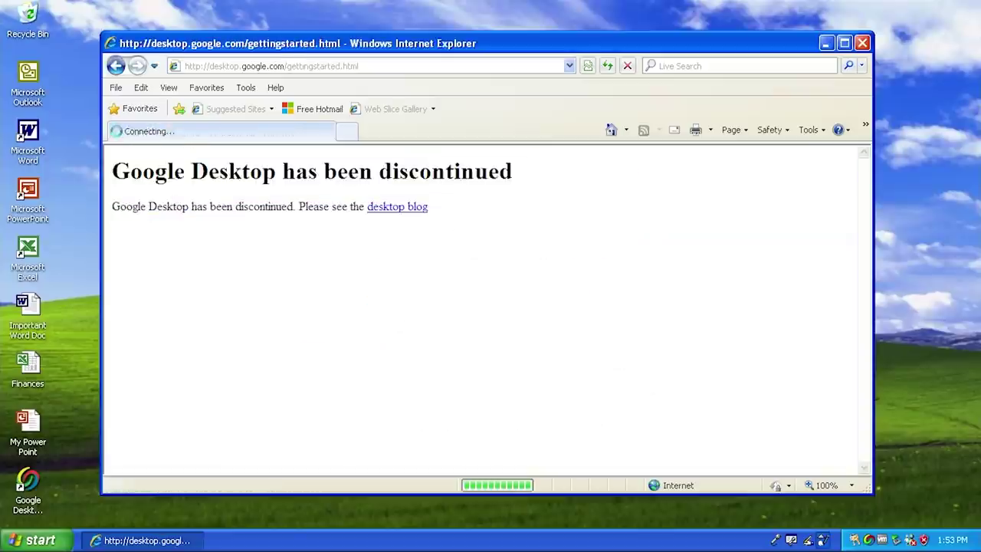
left_click(115, 66)
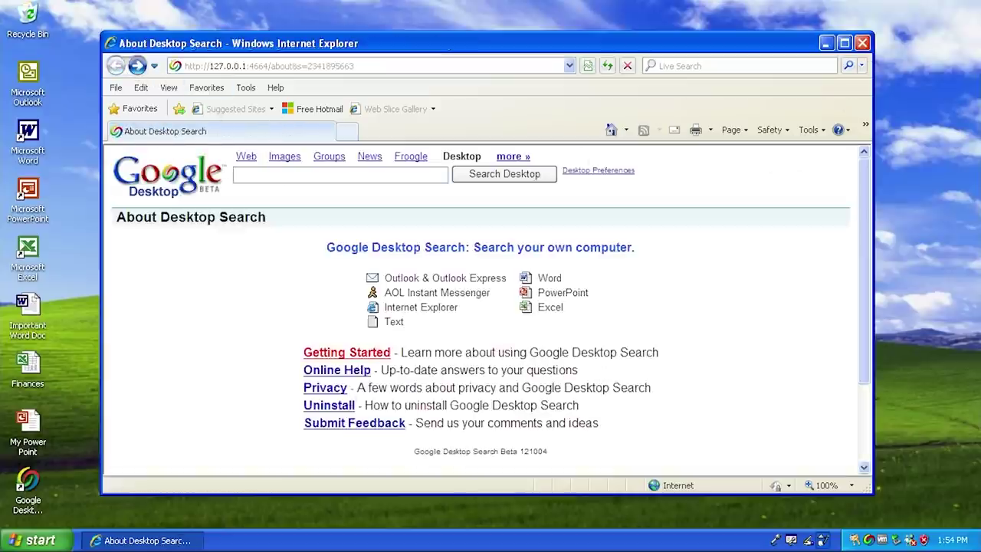
Open the privacy information page, inspect its address, and go back to the About page.
left_click(331, 392)
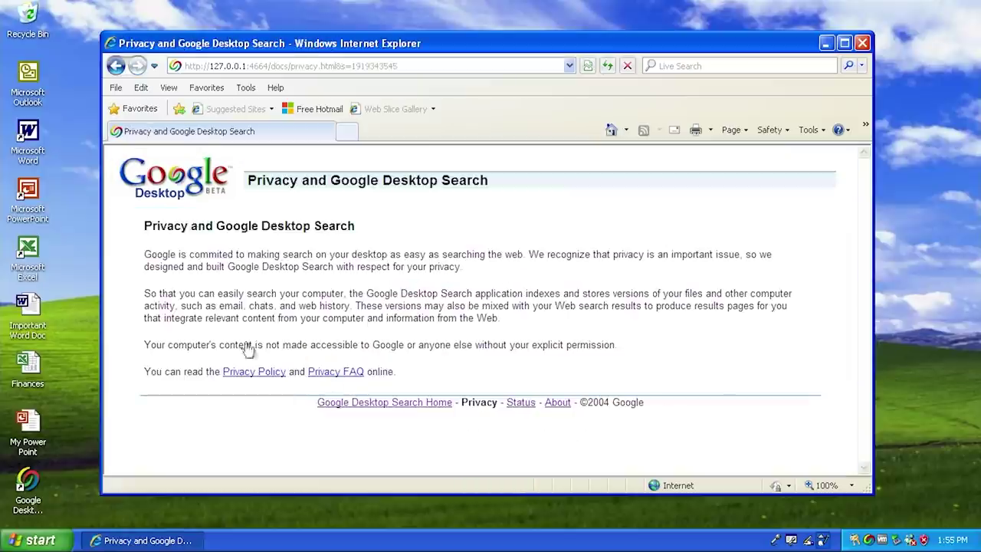
left_click(210, 66)
key("shift+End")
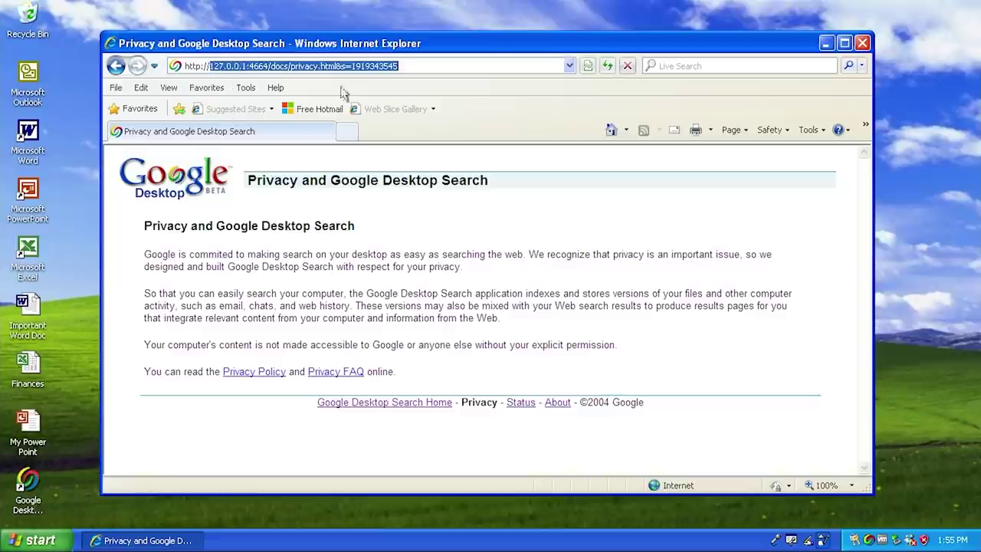
key("Right")
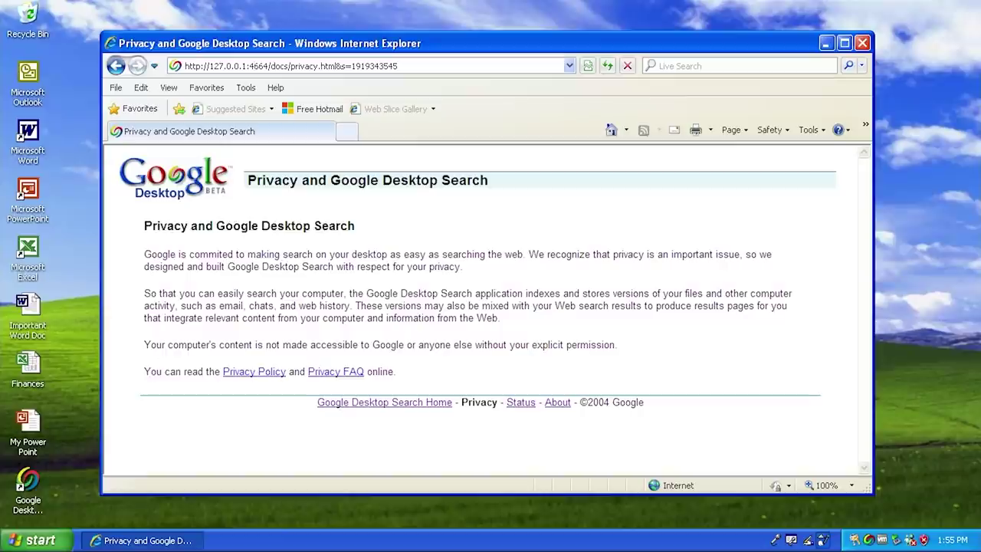
key("ctrl+shift+Right")
key("End")
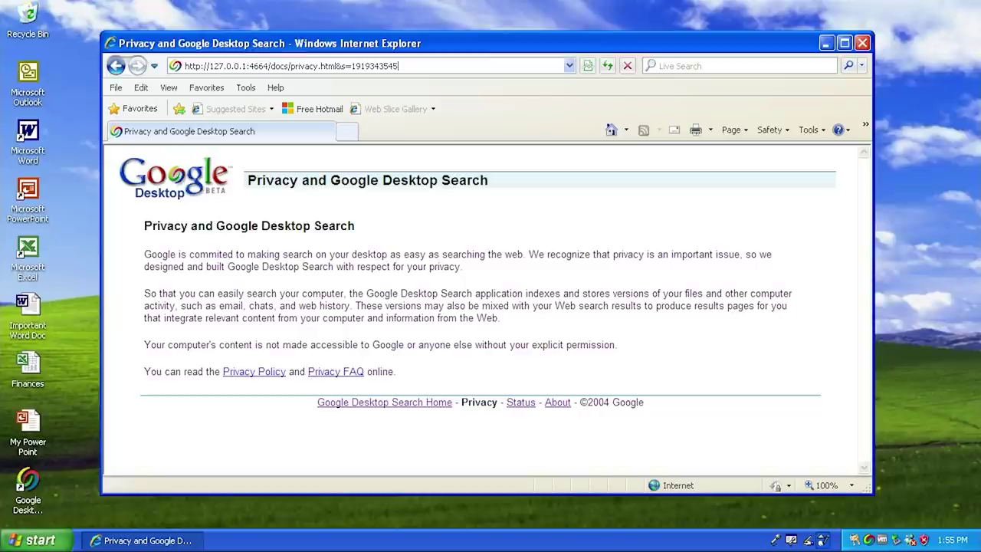
key("shift+Home")
key("alt+Left")
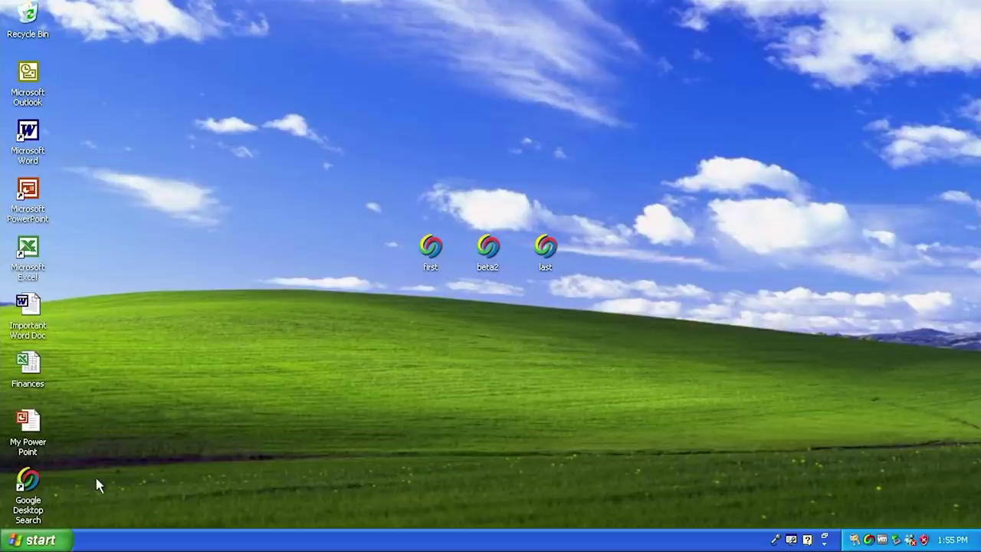
Launch Google Desktop Search maximized and make its search page the Internet Explorer homepage.
double_click(29, 481)
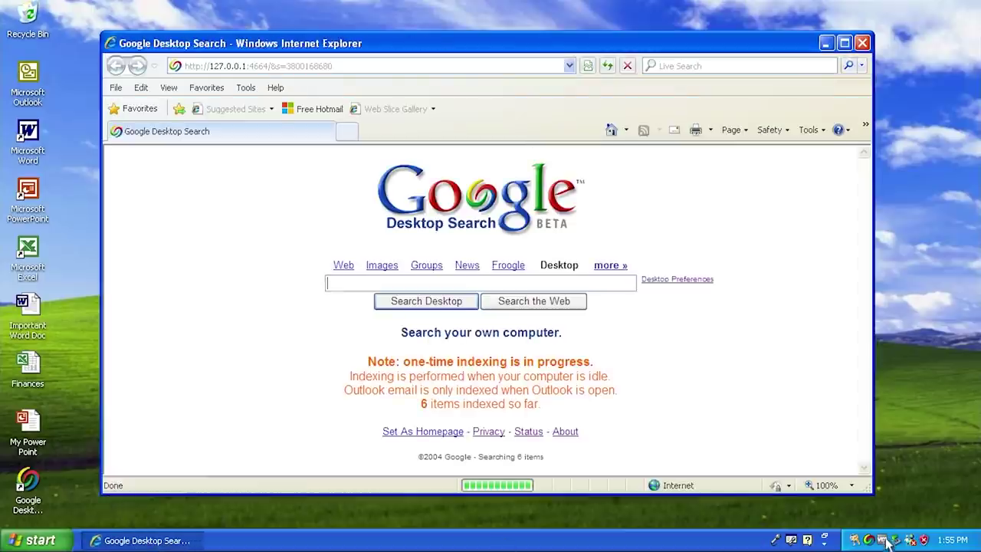
left_click(847, 46)
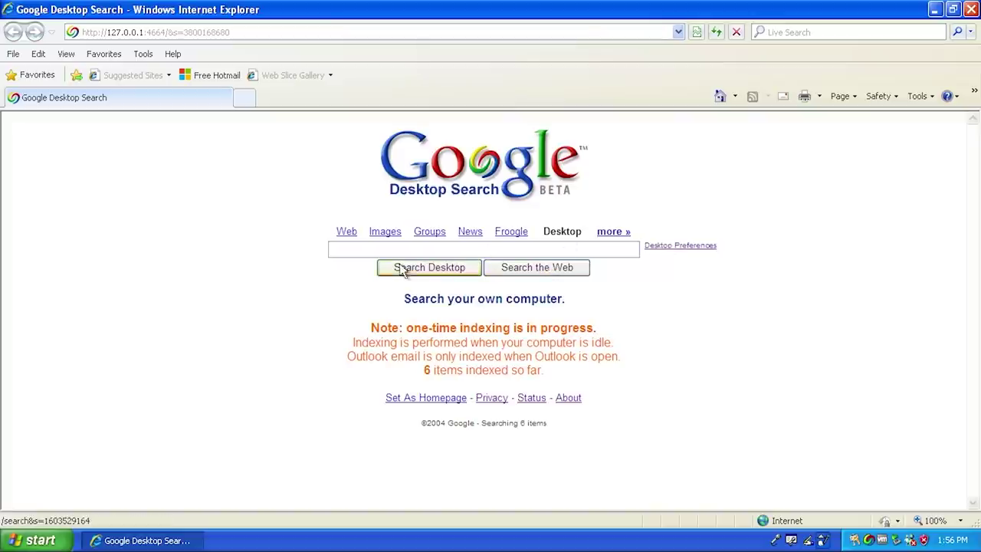
left_click(357, 250)
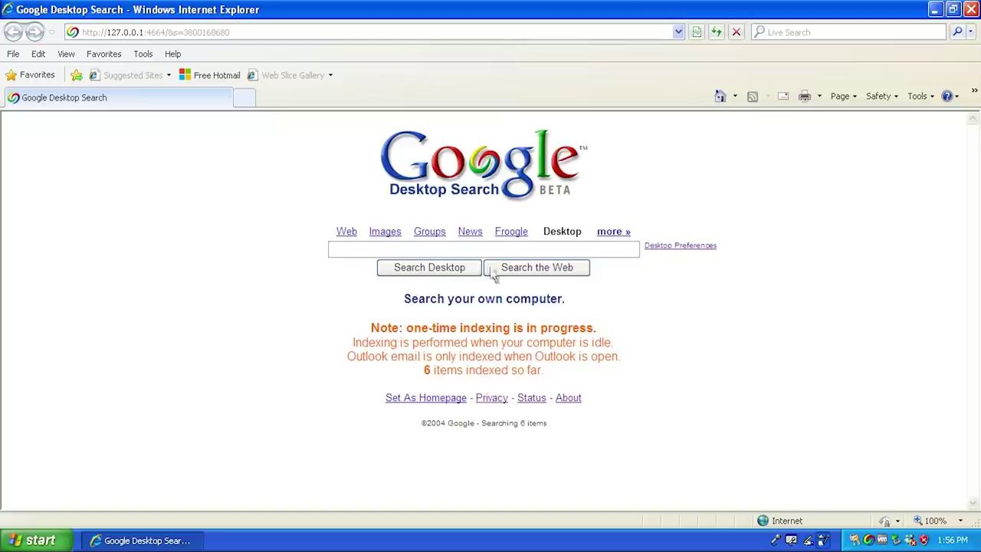
left_click(424, 399)
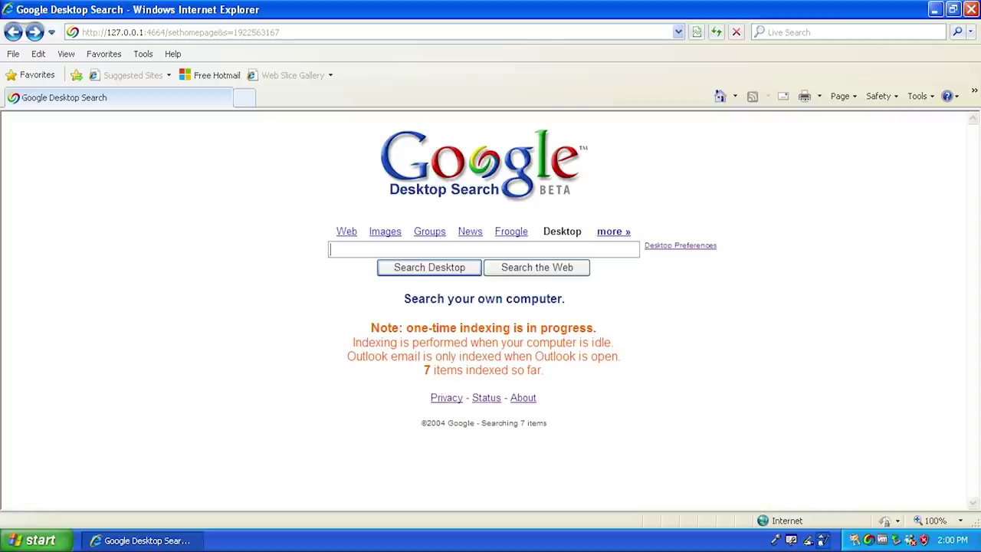
type("im")
key("Down")
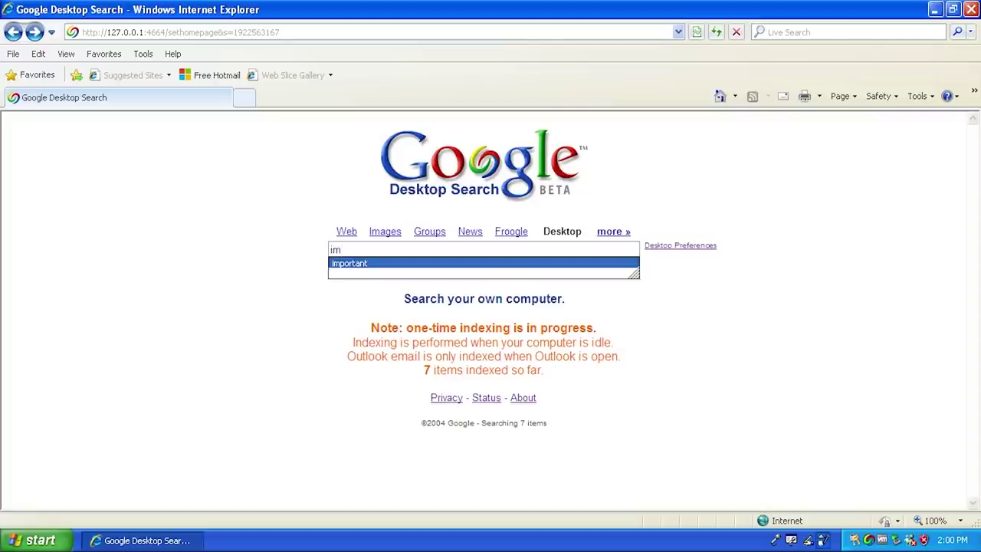
key("Return")
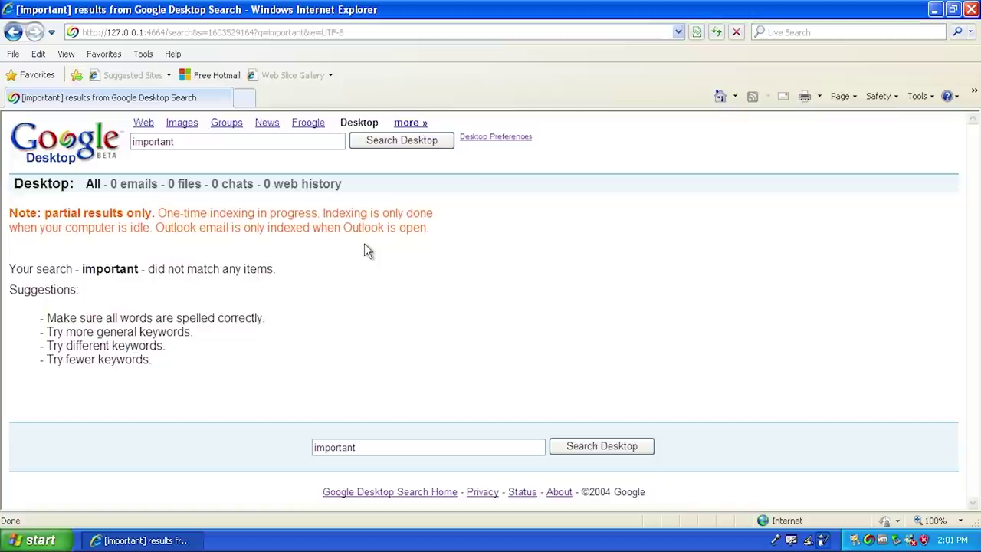
key("alt+Left")
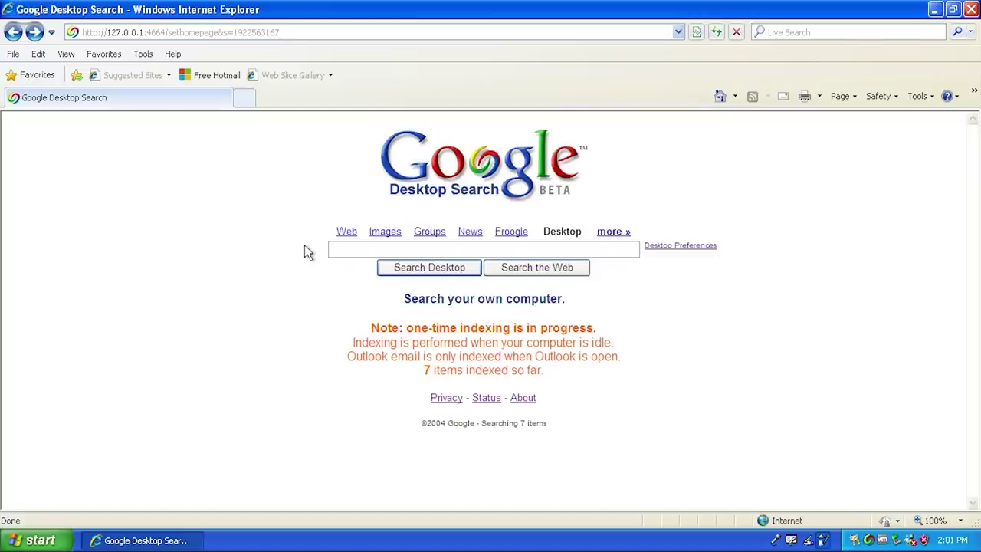
type("google")
key("Return")
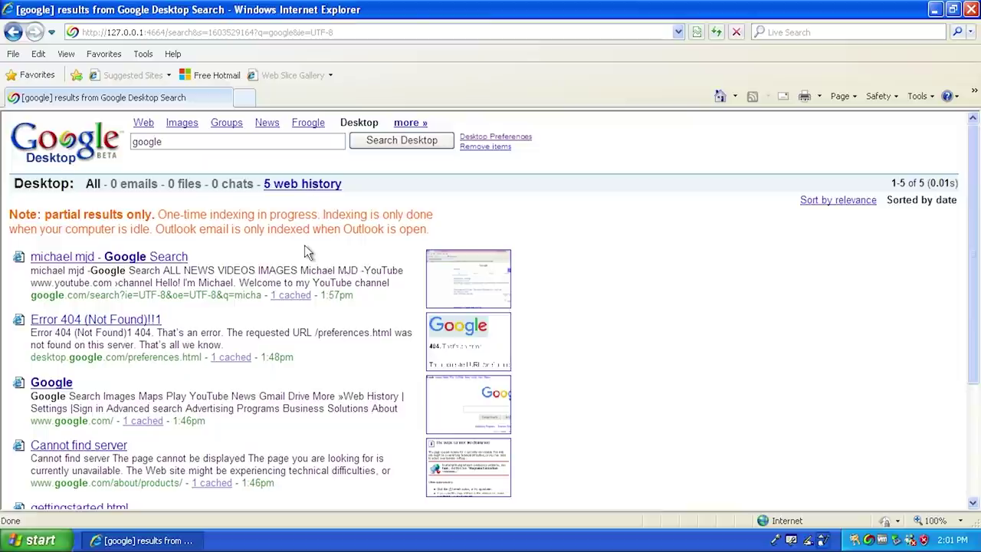
scroll(265, 276, "down", 3)
scroll(254, 277, "up", 2)
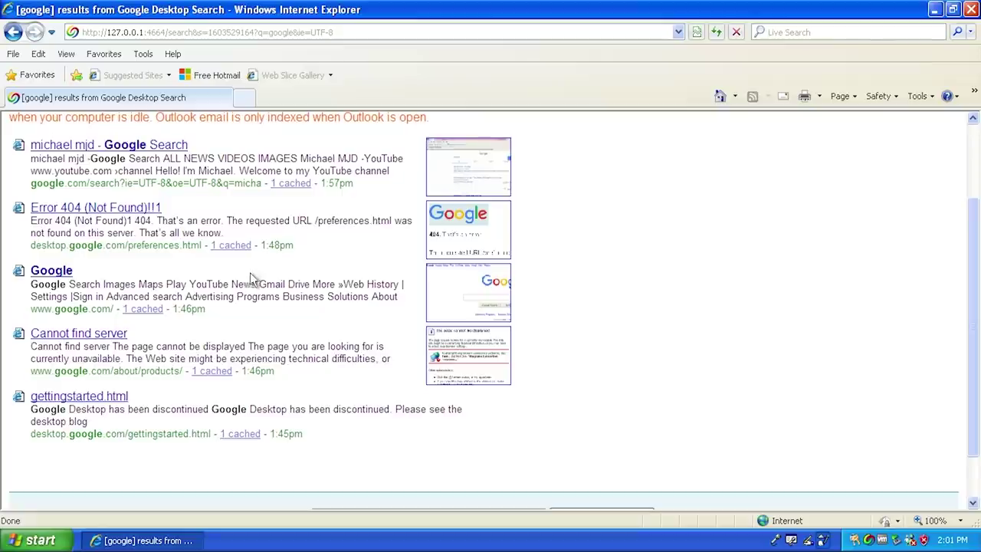
scroll(253, 278, "up", 2)
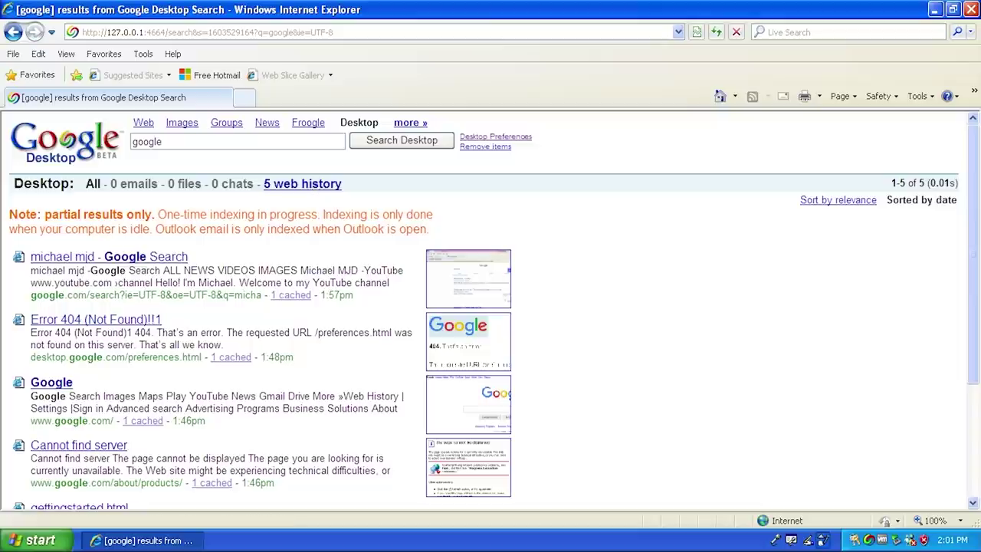
left_click(306, 184)
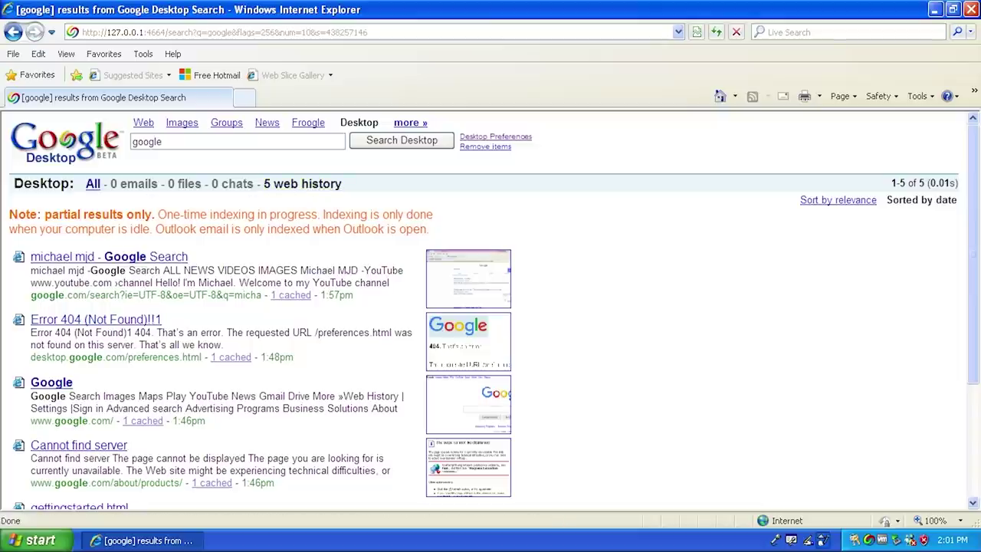
scroll(158, 280, "down", 5)
key("BackSpace")
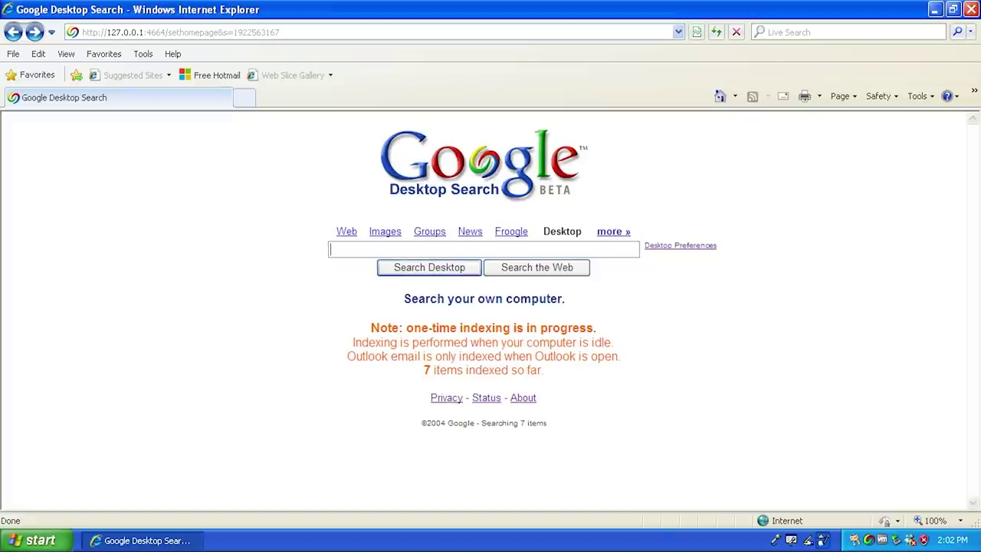
Search the web for 'youtube' from the Google Desktop search box.
type("youtube")
left_click(558, 272)
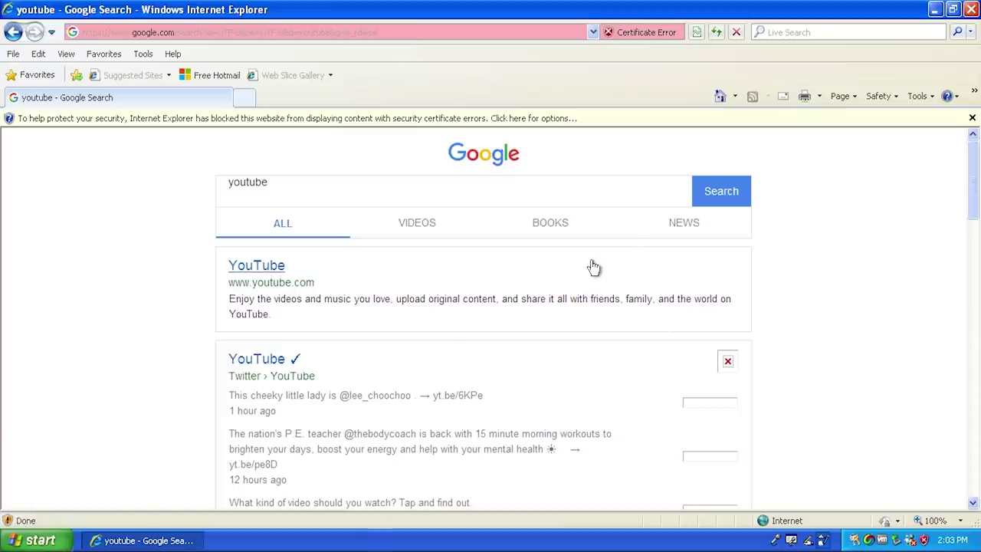
Return to the search home page in a restored window, check the tray icon's options, then close it.
key("alt+Left")
left_click(953, 9)
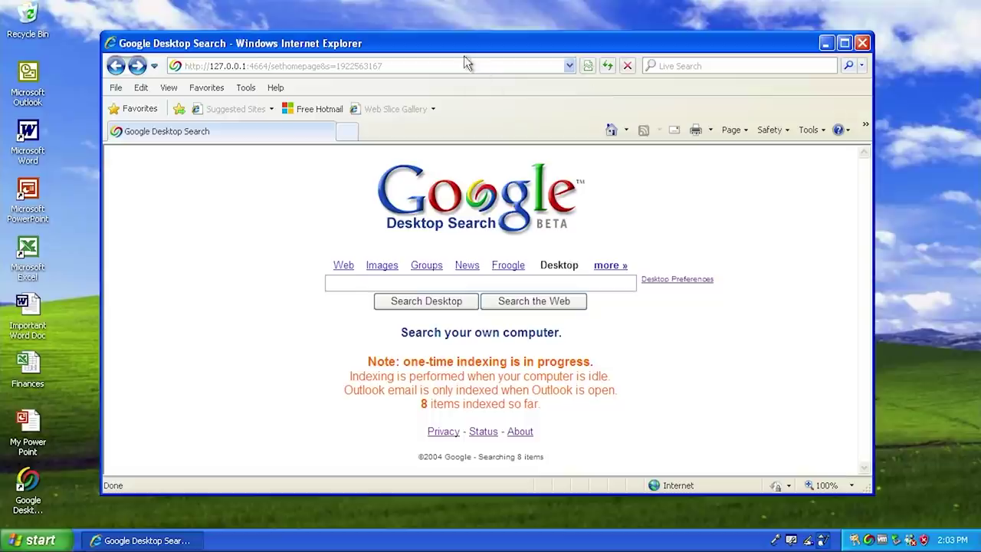
mouse_move(410, 36)
left_mouse_down()
mouse_move(447, 84)
mouse_move(414, 37)
mouse_move(376, 67)
mouse_move(395, 48)
left_mouse_up()
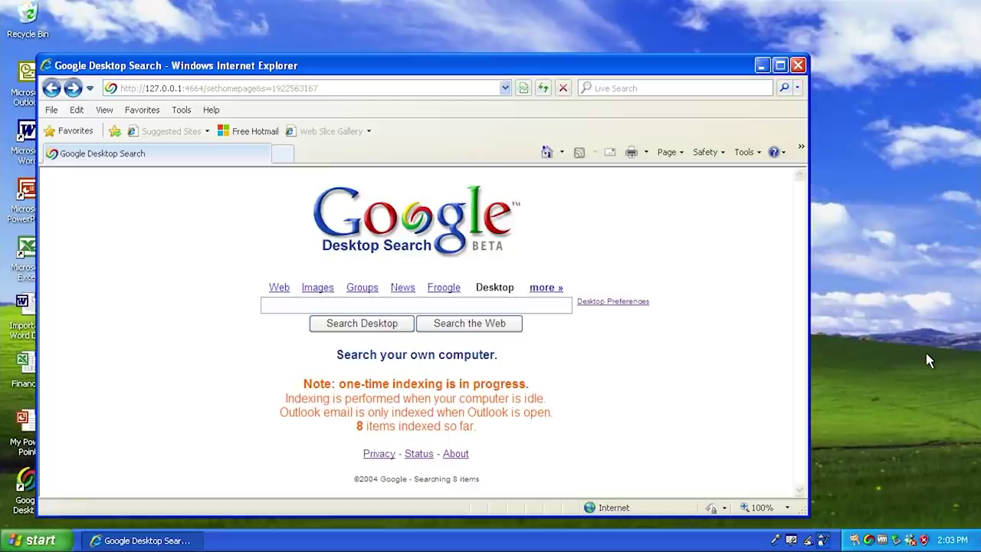
double_click(870, 541)
right_click(870, 540)
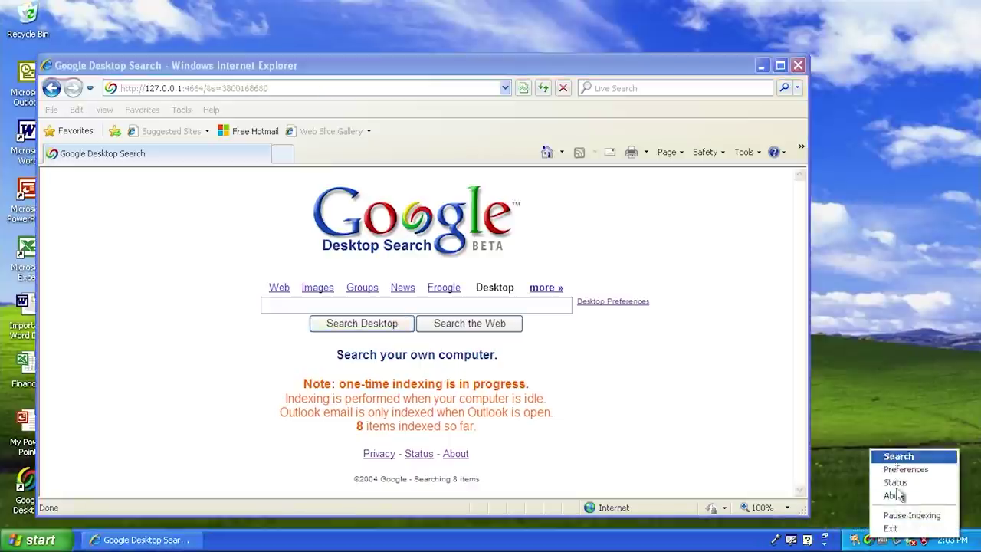
left_click(887, 357)
left_click(797, 67)
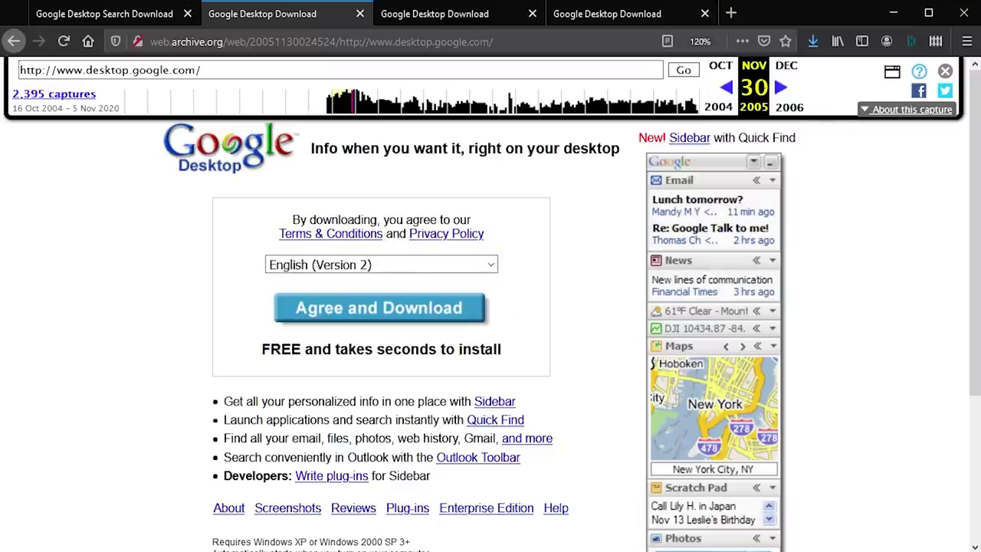
Hide the Wayback Machine toolbar and switch between the 2004 and 2005 download pages.
left_click(945, 71)
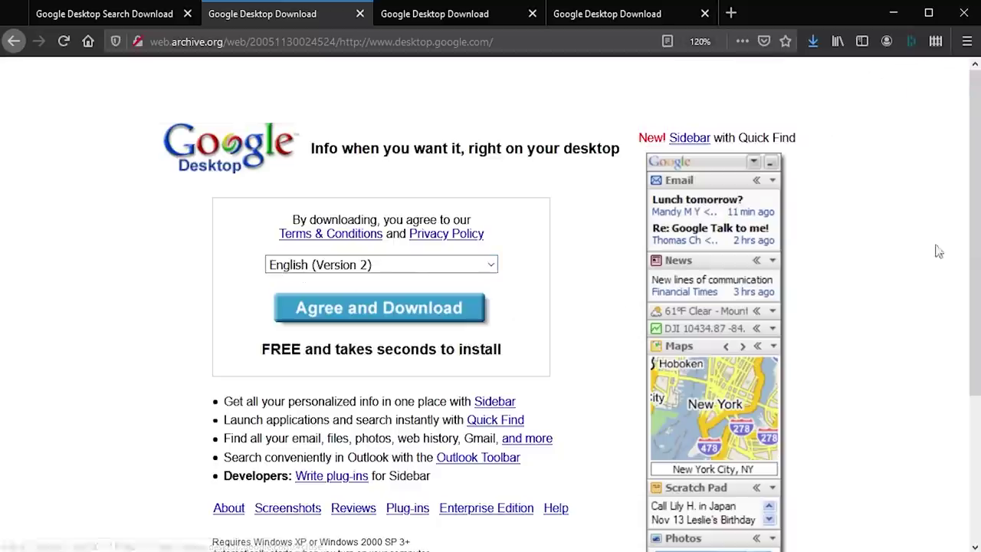
left_click(146, 17)
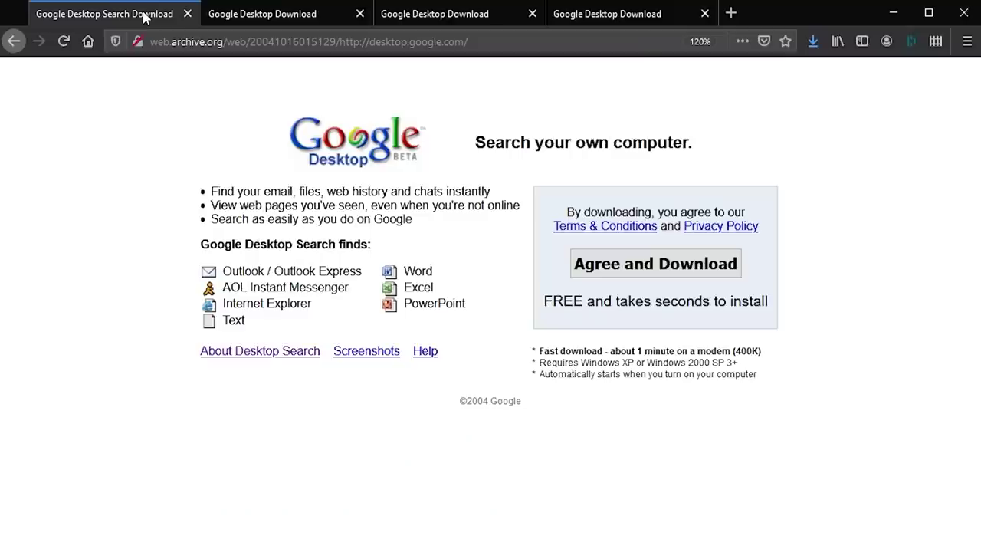
left_click(246, 19)
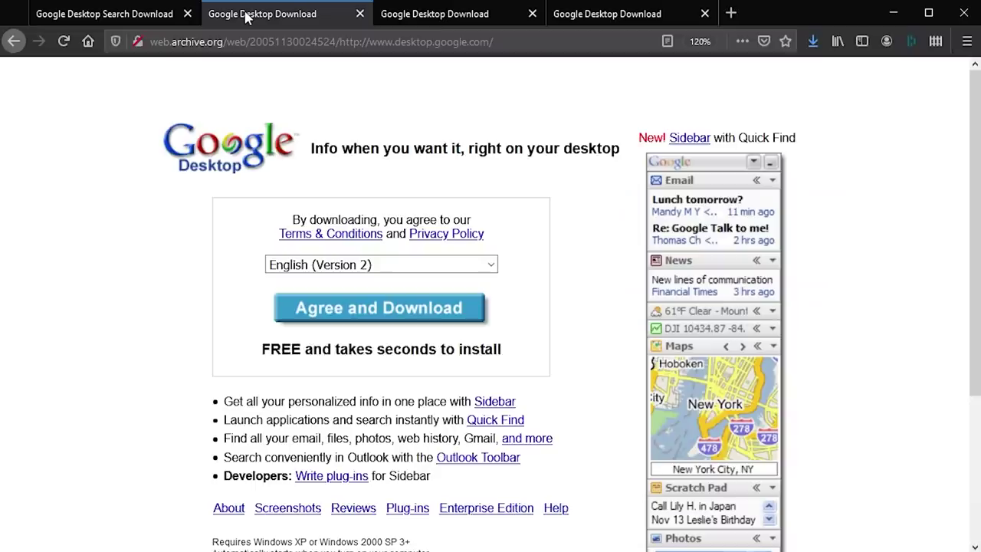
left_click_drag(976, 154, 977, 215)
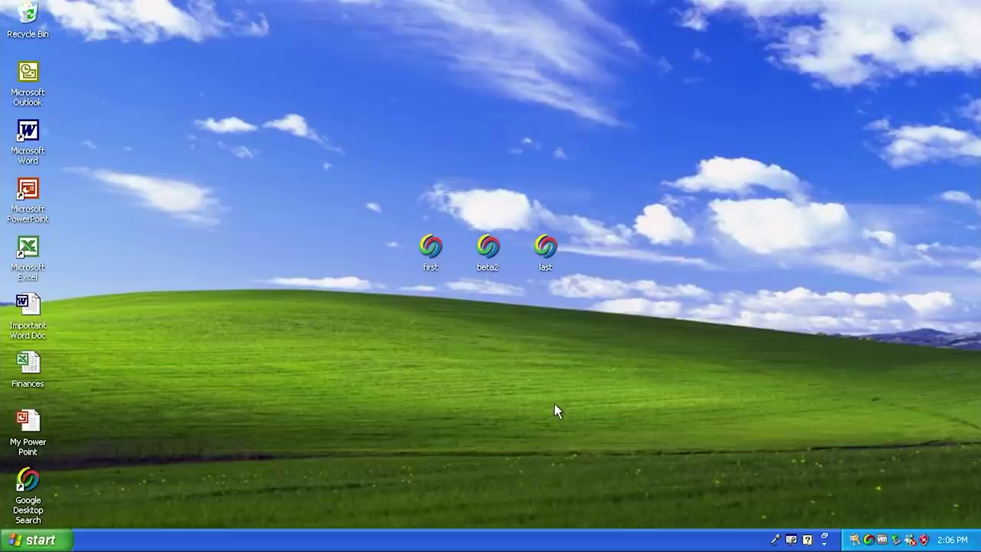
Run the beta2 Google Desktop installer and restart Google Desktop to apply the update.
double_click(489, 255)
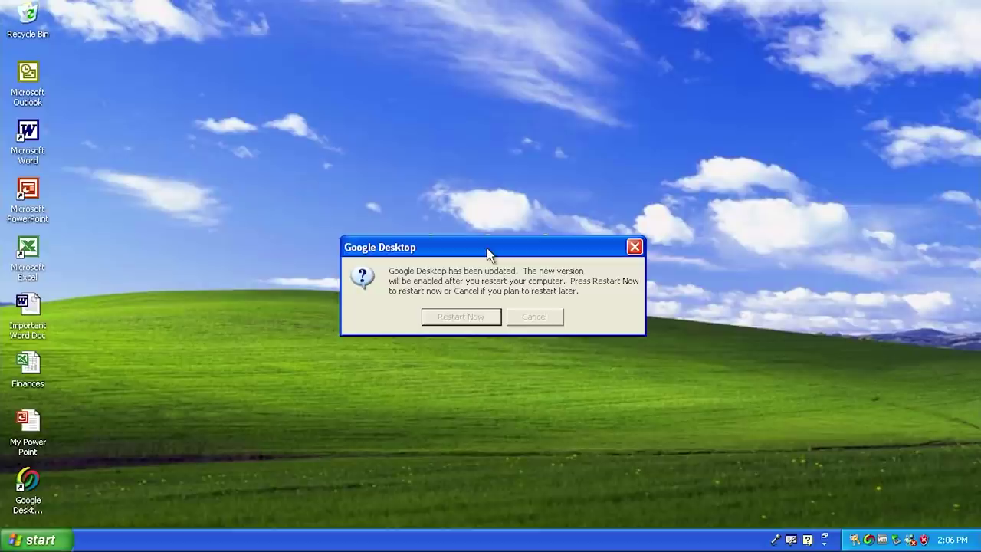
left_click(479, 313)
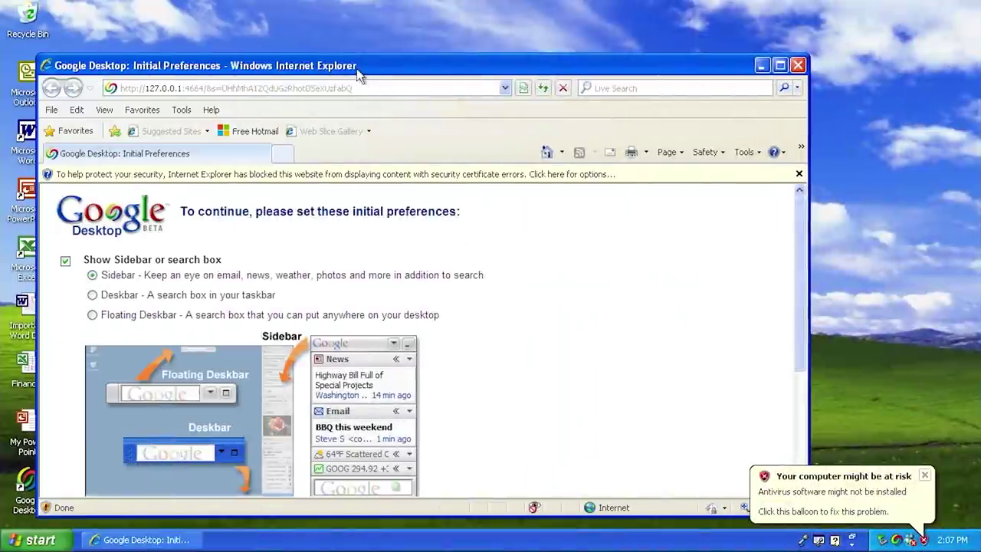
Move the preferences window aside and dismiss the Windows Security Center warning.
left_click_drag(356, 68, 447, 32)
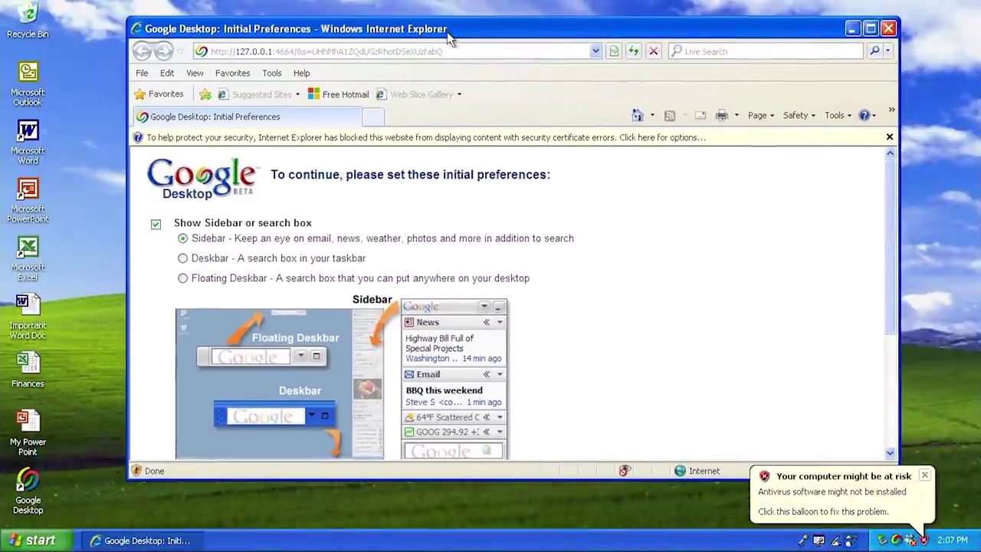
left_click(932, 479)
left_click(767, 44)
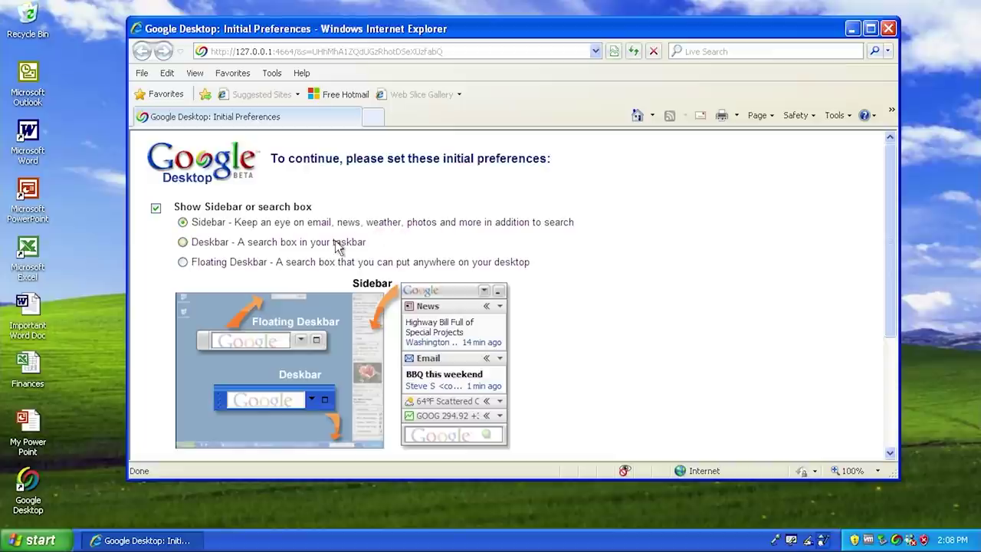
Keep Sidebar as the display option and submit the initial preferences.
scroll(340, 260, "down", 1)
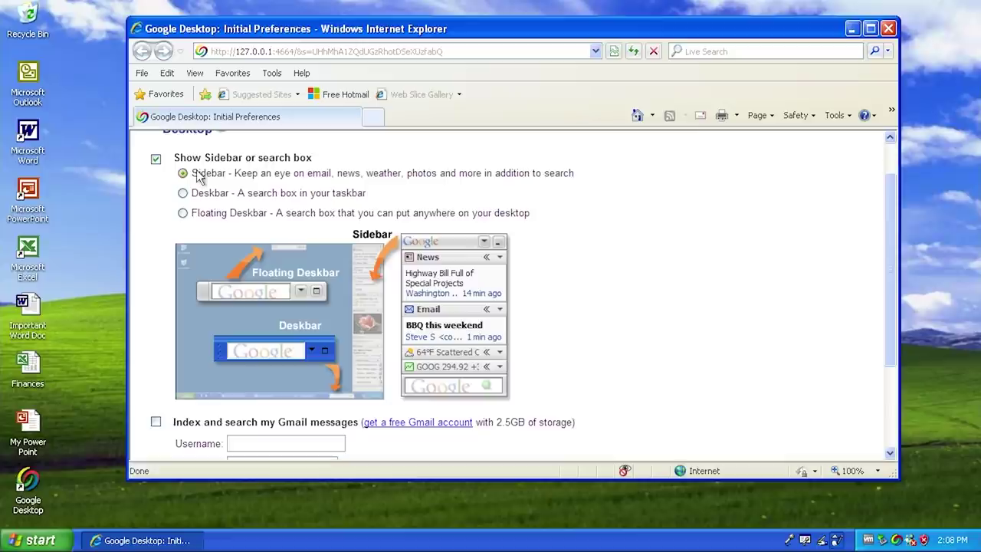
scroll(237, 201, "down", 3)
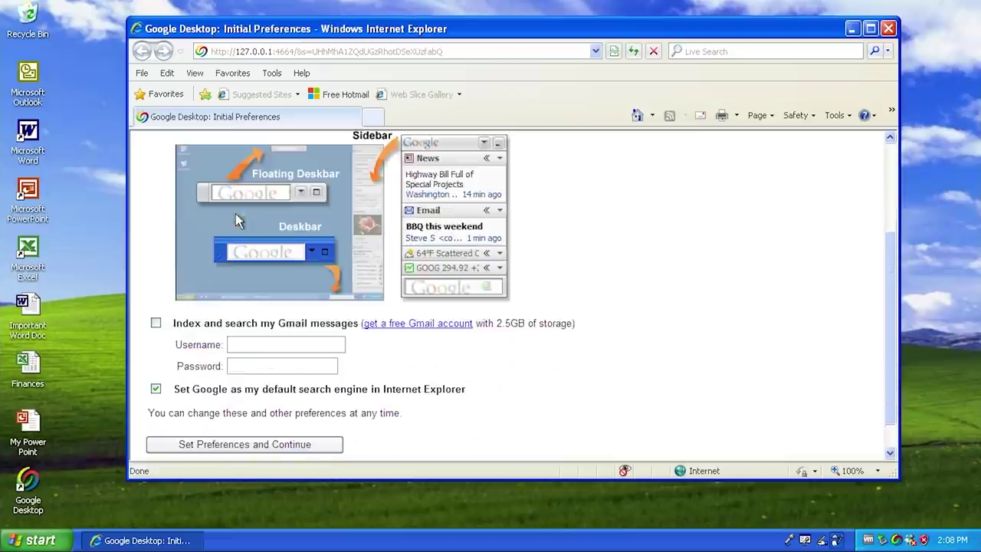
left_click(245, 446)
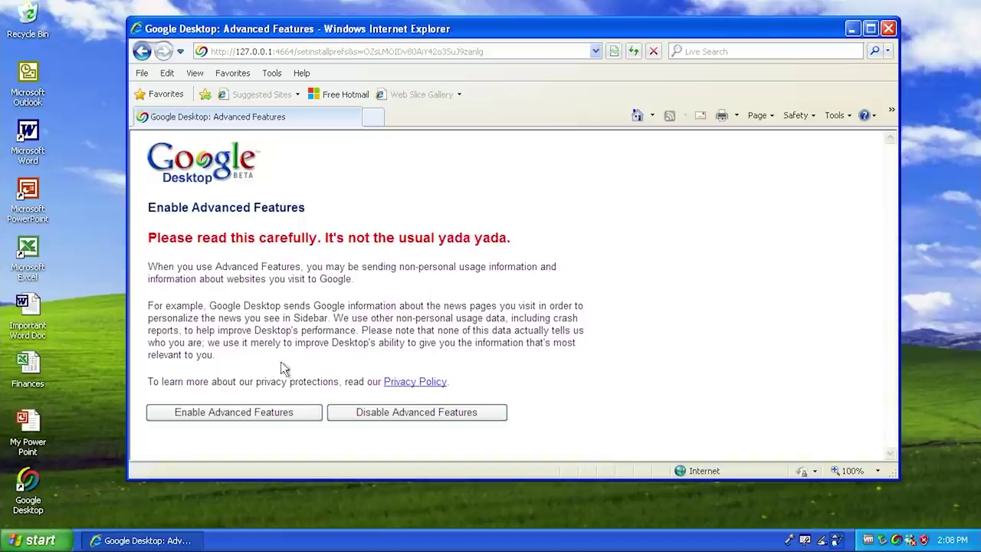
Enable advanced features so one-time indexing starts, then open the Google Desktop homepage.
left_click_drag(259, 361, 201, 318)
left_click(234, 411)
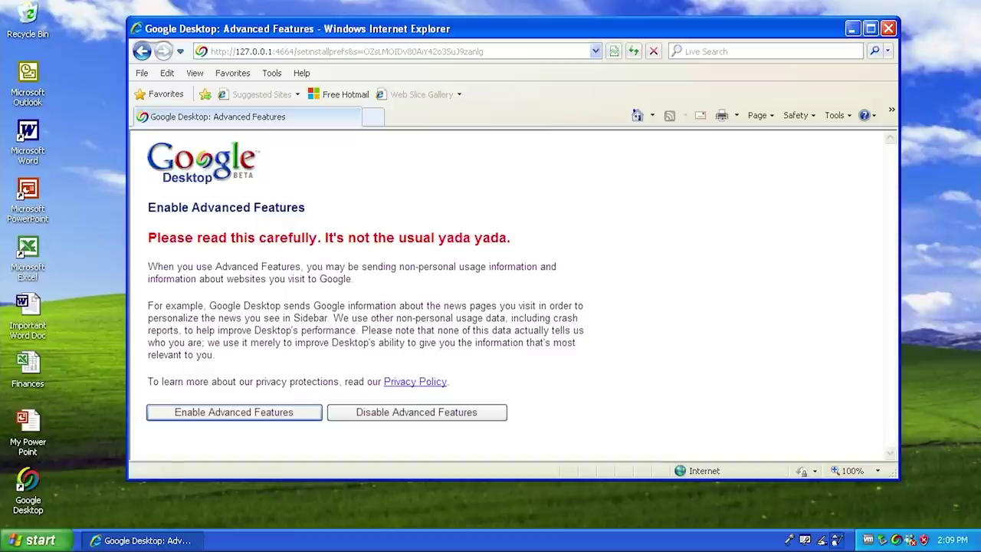
left_click(207, 413)
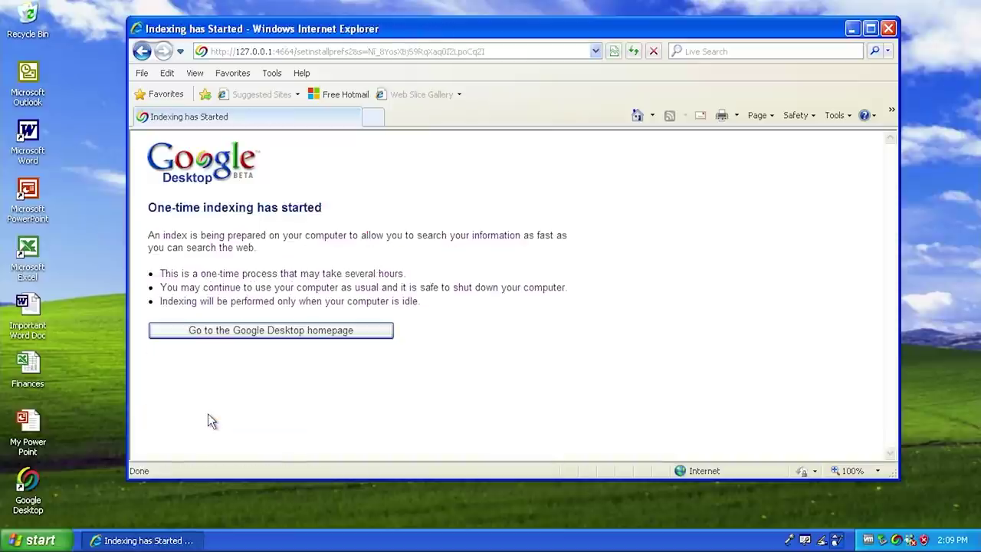
left_click(249, 338)
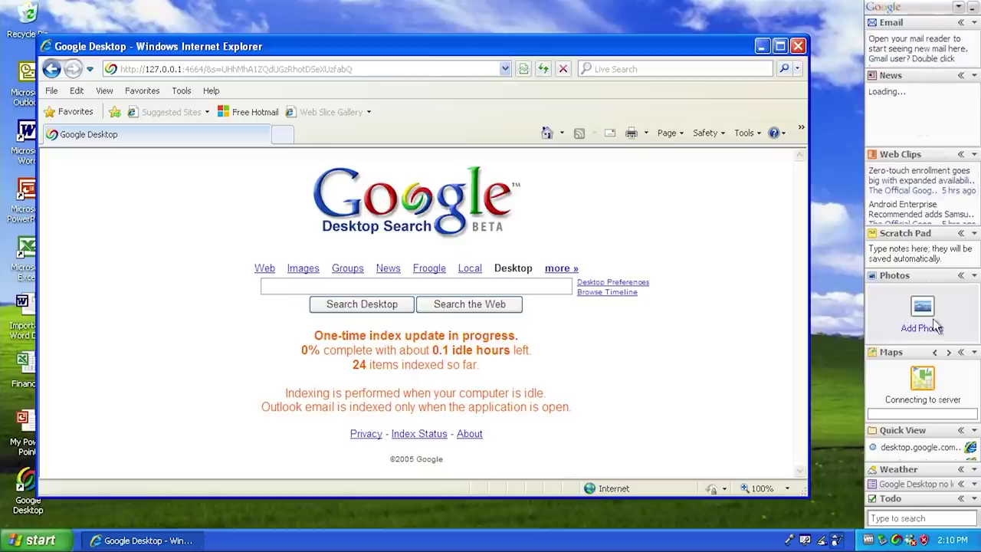
Search the desktop for 'finances', go back to the homepage, and close Internet Explorer.
left_click(265, 286)
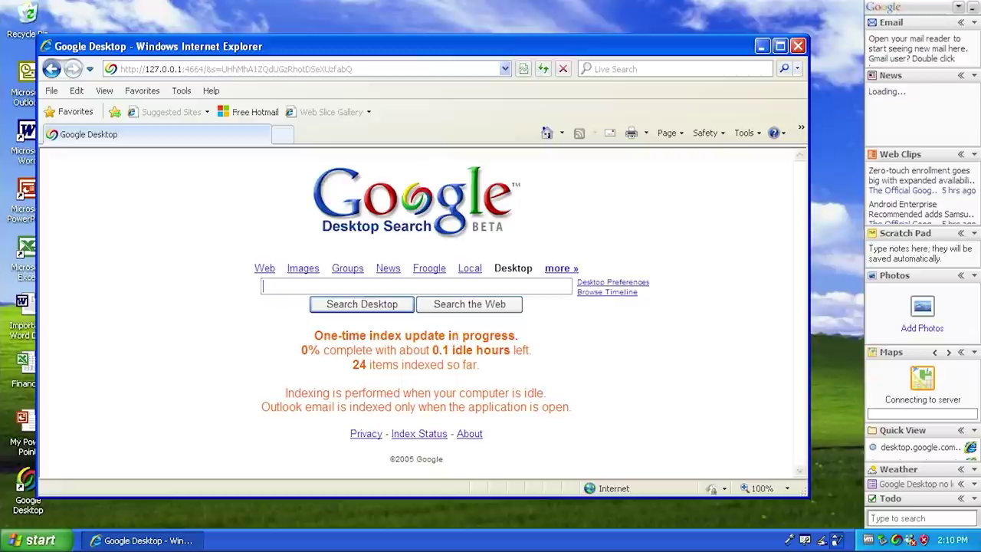
type("finances")
key("Return")
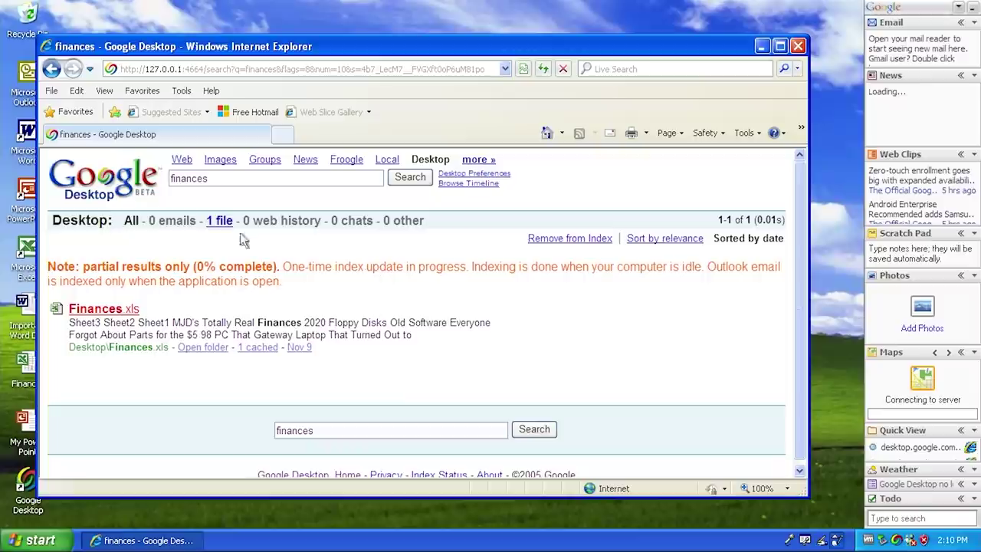
left_click(52, 69)
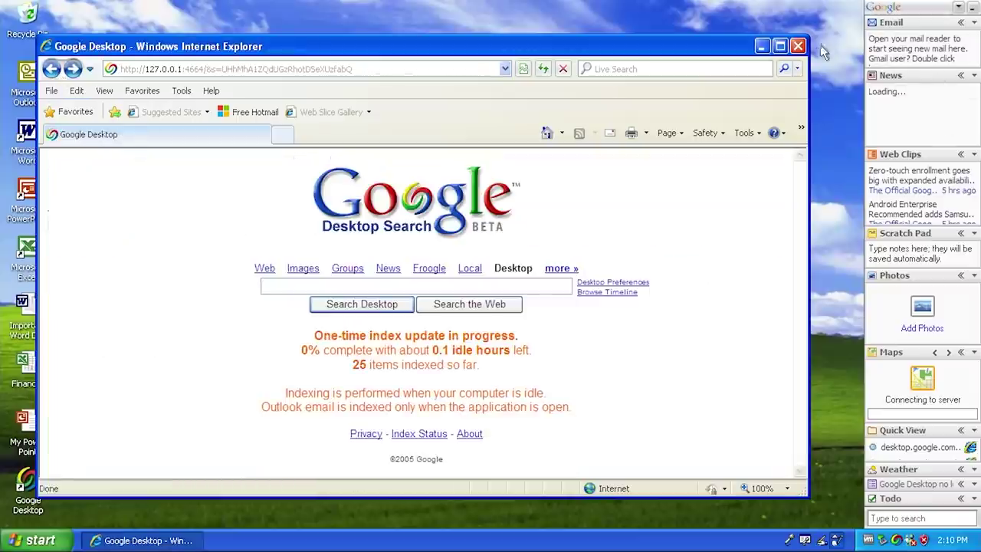
left_click(800, 47)
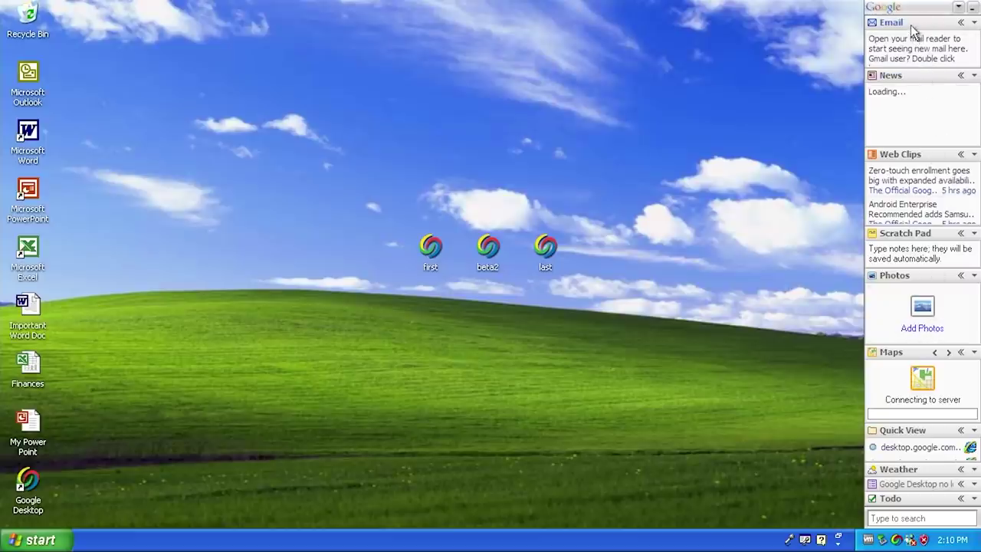
Dock Web Clips above News in the sidebar, enlarge News, and expand the Web Clips panel.
left_click_drag(912, 30, 384, 79)
left_click_drag(887, 74, 146, 86)
left_click_drag(909, 154, 361, 132)
left_click_drag(922, 168, 263, 65)
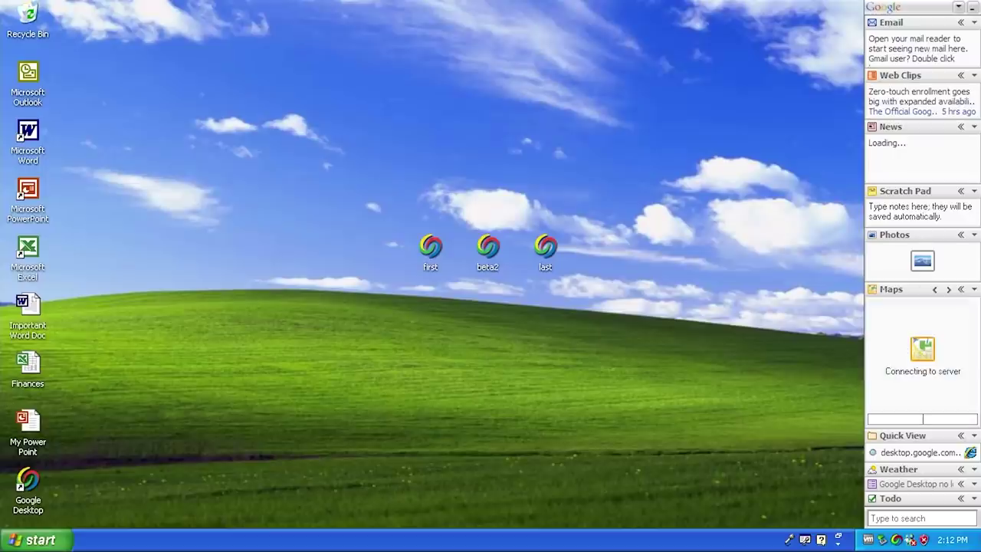
left_click_drag(909, 191, 915, 264)
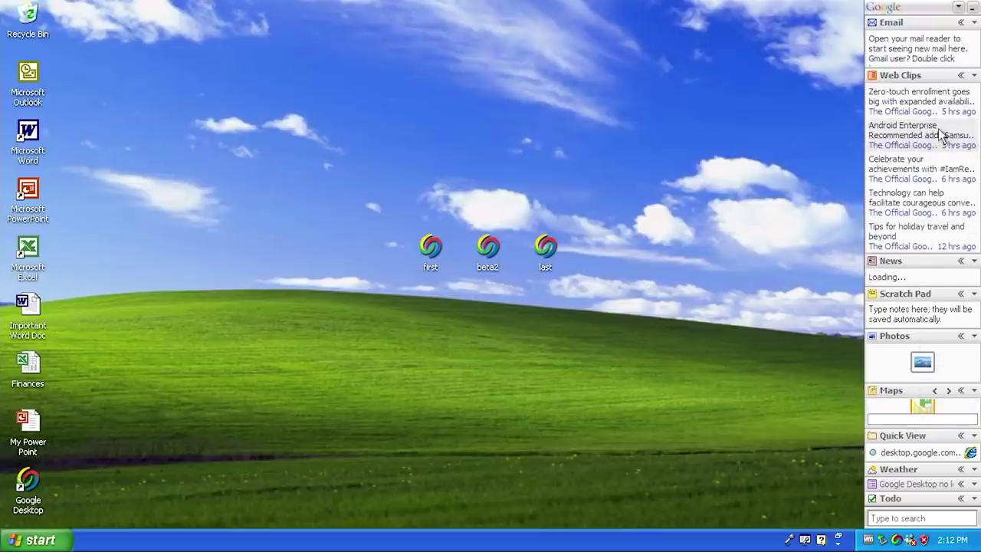
left_click(960, 75)
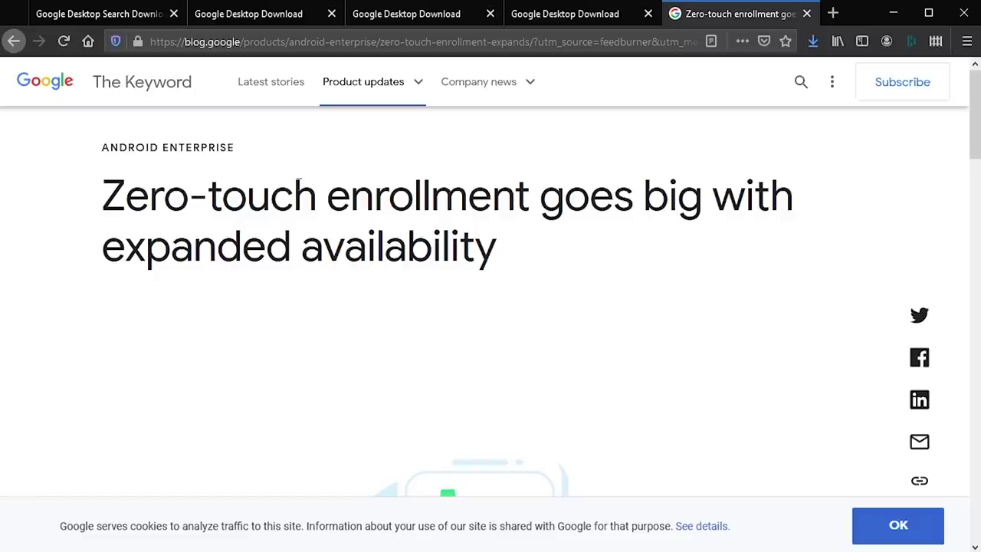
Scroll through the Zero-touch enrollment article in Firefox, briefly highlighting its opening lines.
scroll(322, 222, "down", 5)
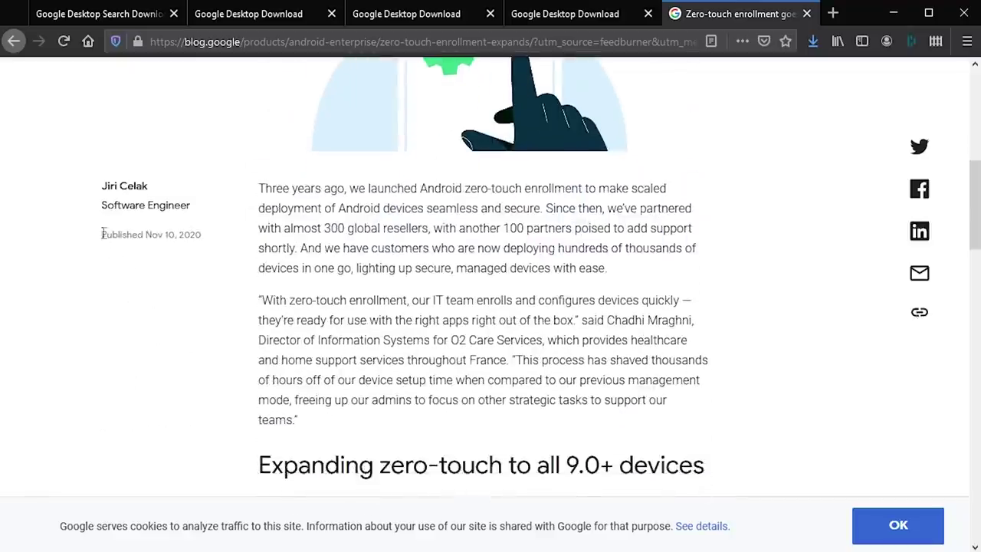
left_click_drag(104, 240, 191, 233)
left_click(160, 234)
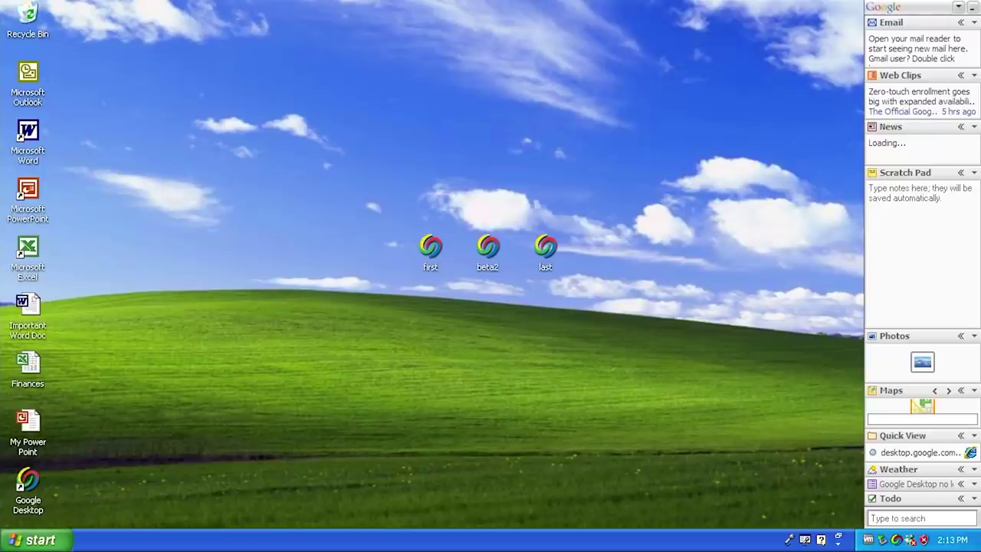
Write 'Hello world this is my super important note' in the Scratch Pad, then enlarge Photos.
left_click(870, 188)
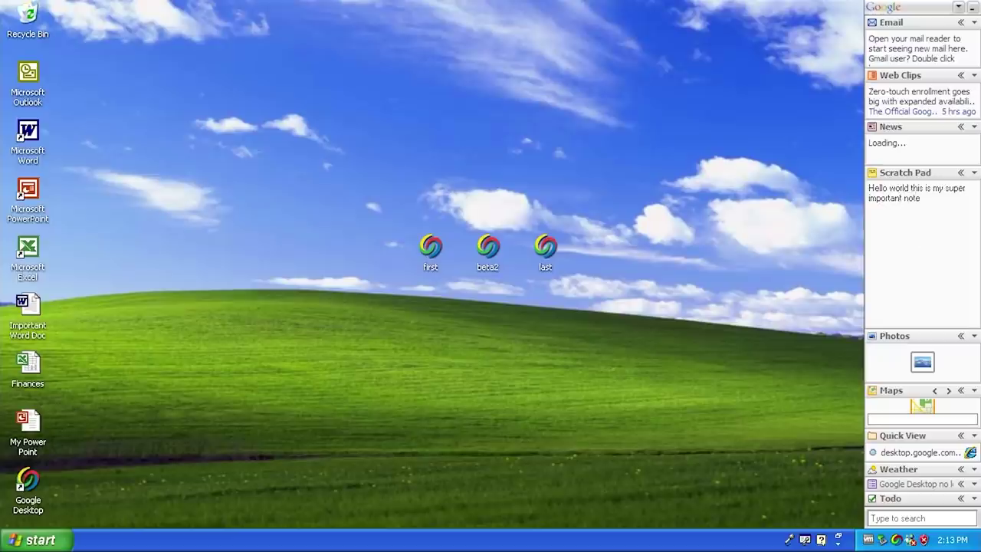
double_click(913, 198)
left_click(907, 198)
left_click(927, 343)
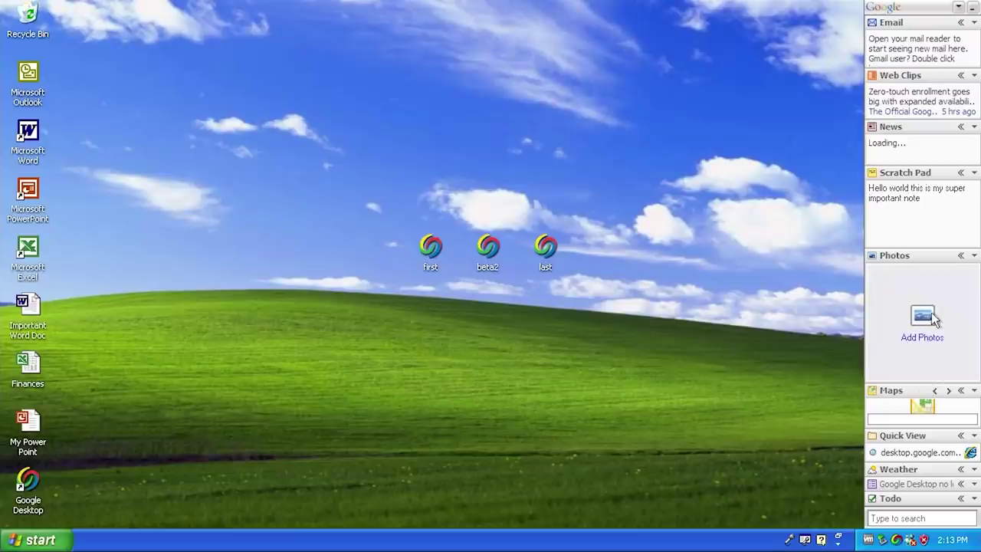
left_click(962, 256)
left_click(814, 259)
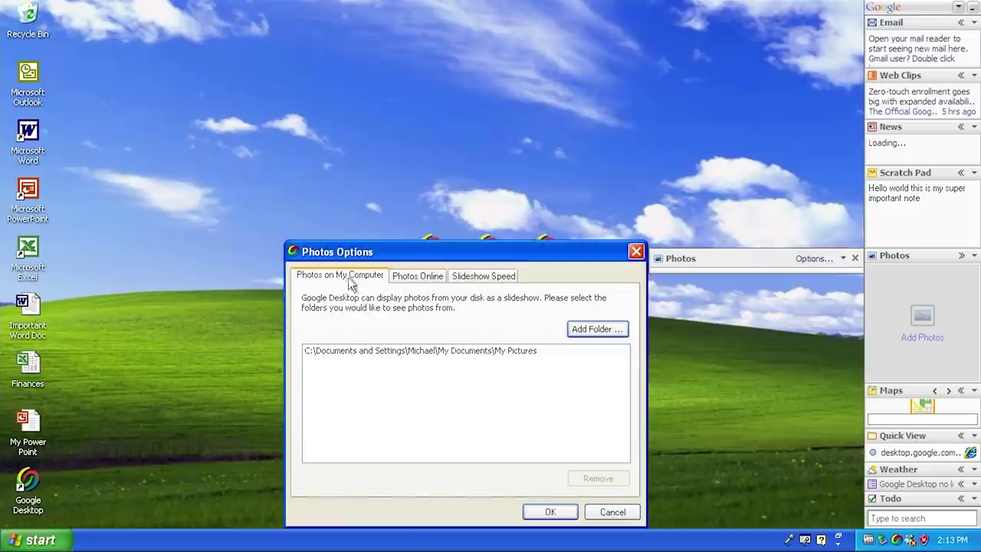
left_click(422, 274)
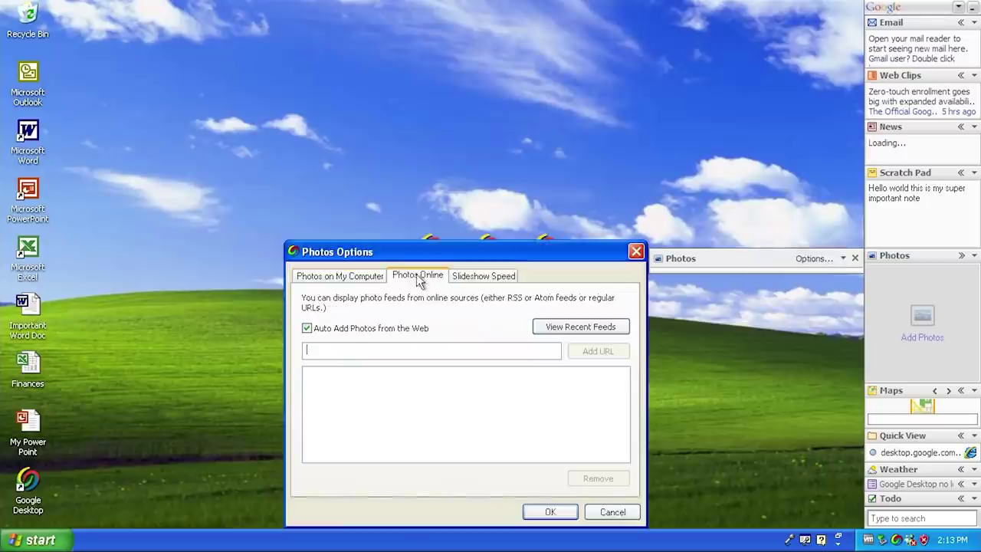
left_click(350, 278)
left_click(473, 350)
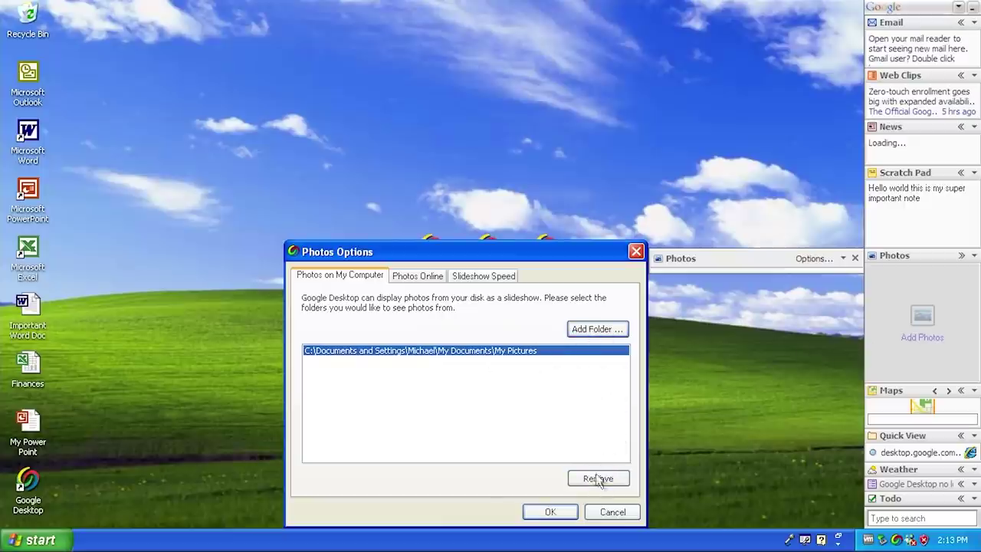
left_click(599, 328)
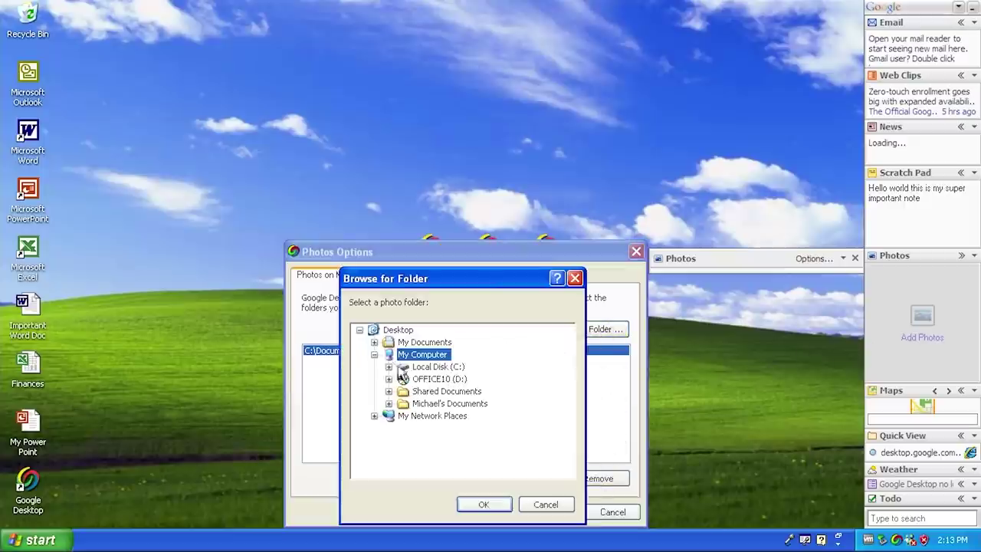
left_click(374, 342)
left_click(420, 367)
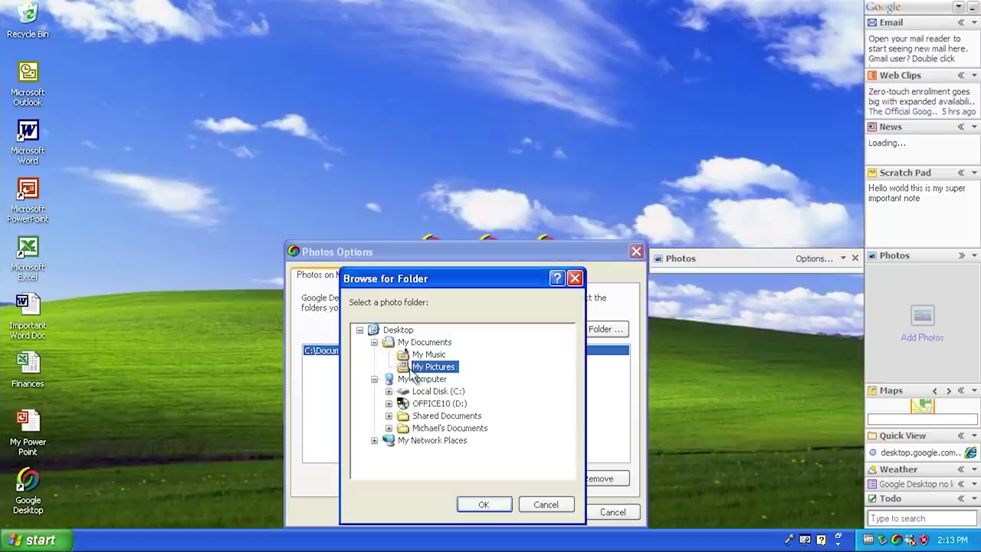
left_click(484, 505)
left_click(433, 308)
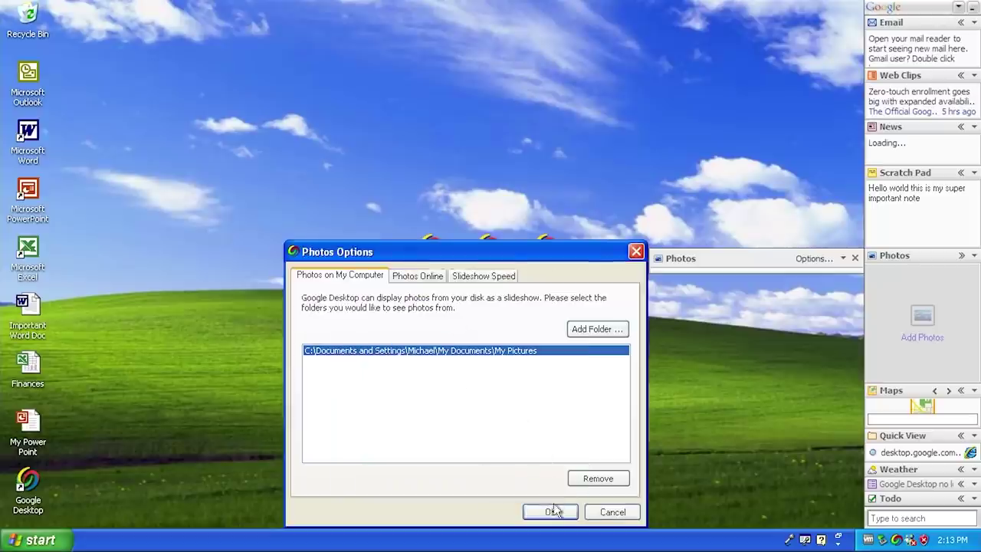
left_click(551, 512)
left_click(843, 258)
left_click(845, 273)
left_click_drag(538, 201, 500, 173)
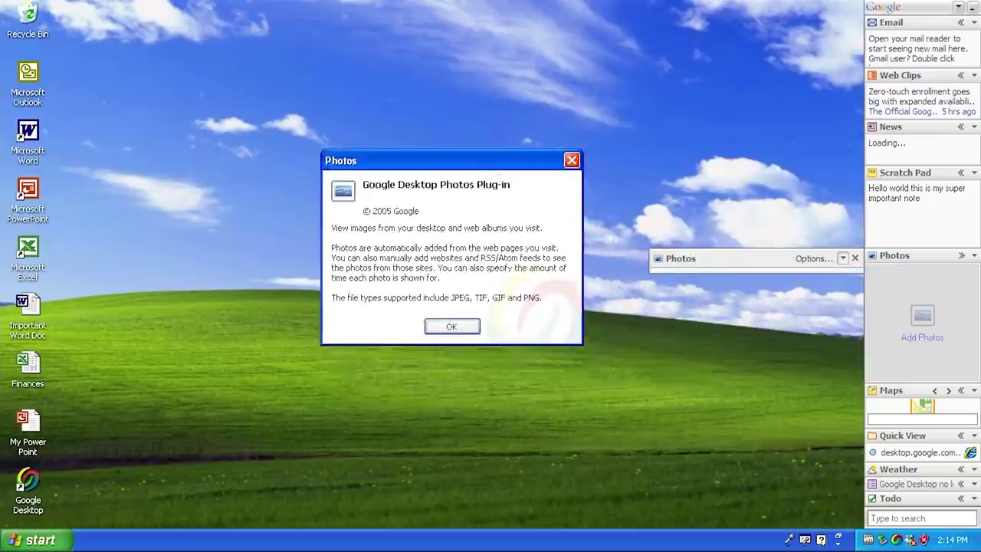
left_click_drag(375, 167, 451, 192)
left_click(485, 347)
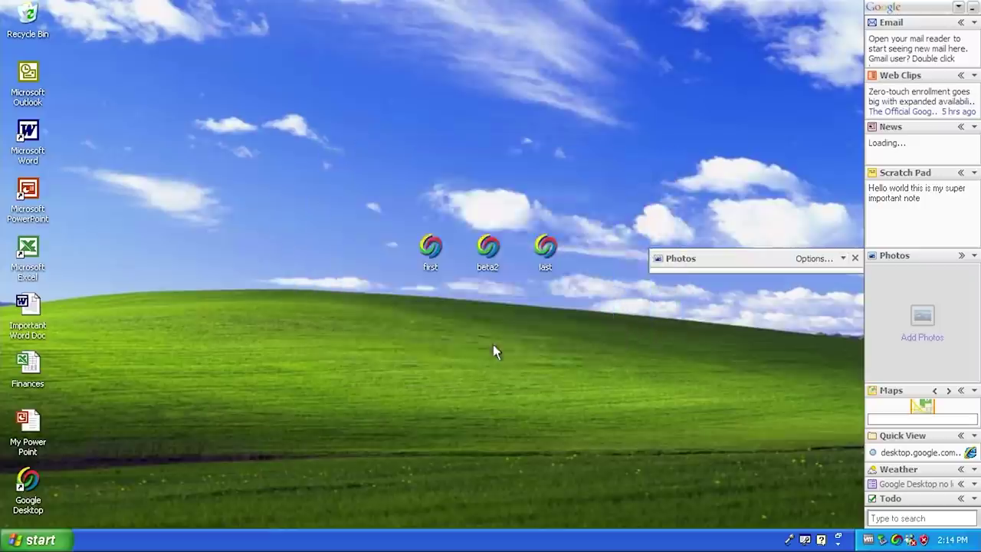
left_click(855, 258)
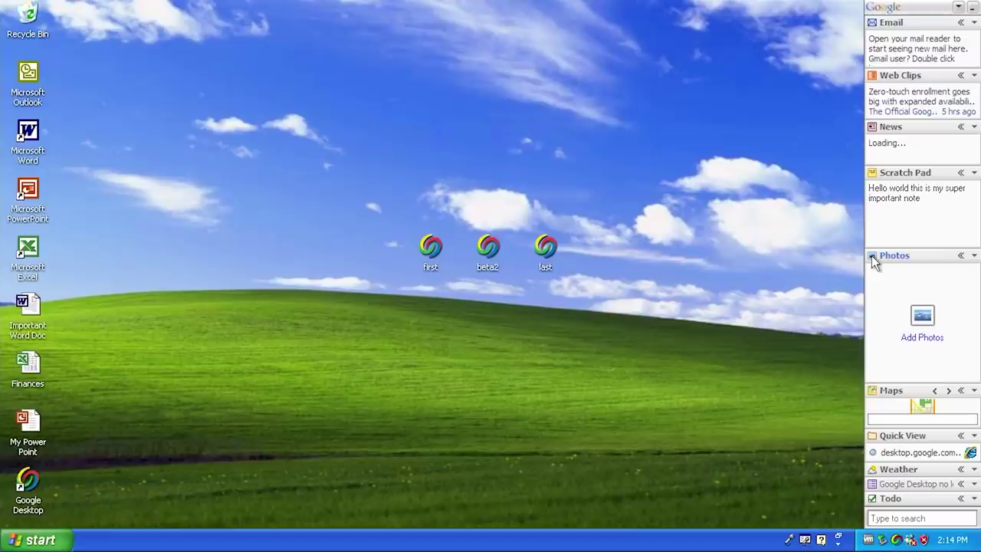
Expand Quick View, open and close Important Word Doc, then shrink Quick View to one row.
left_click(909, 420)
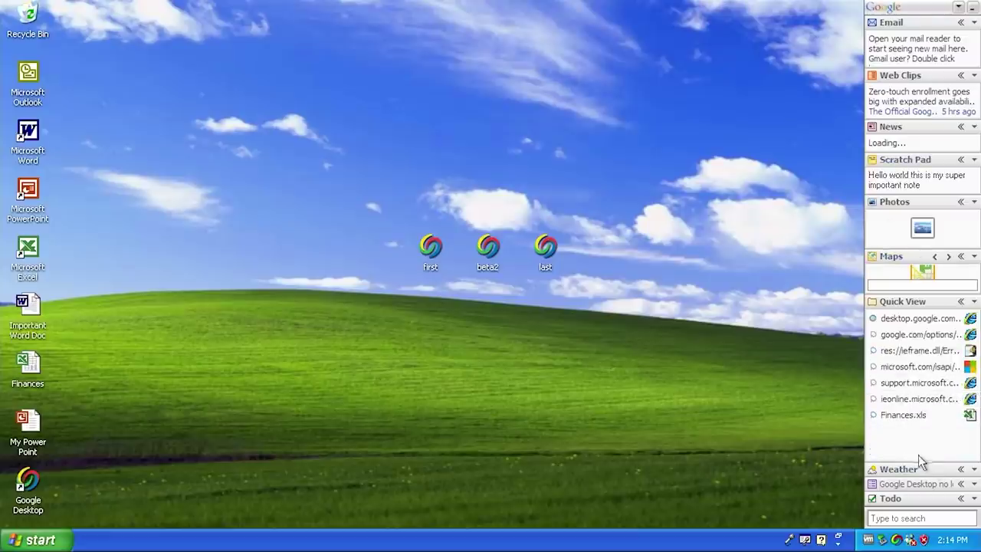
left_click_drag(921, 460, 923, 433)
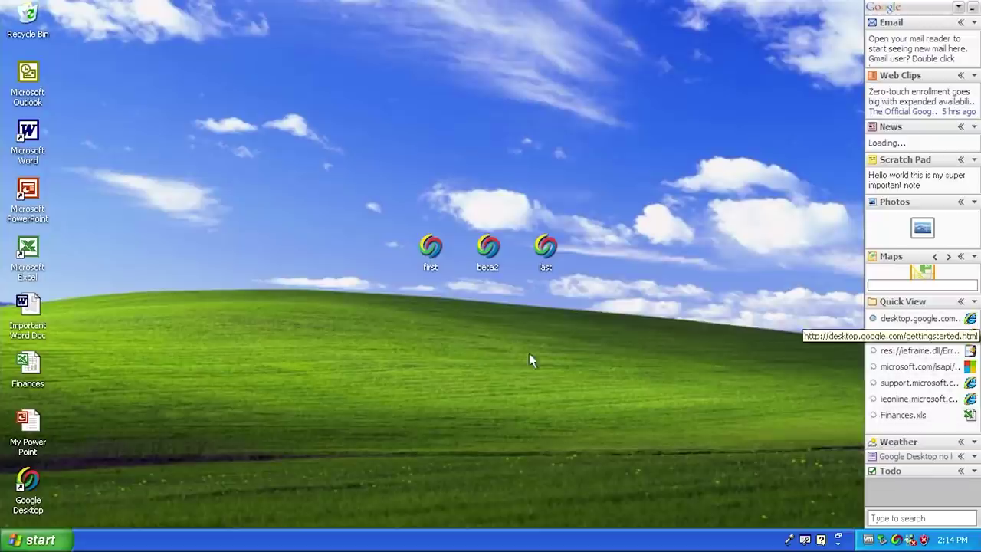
double_click(38, 303)
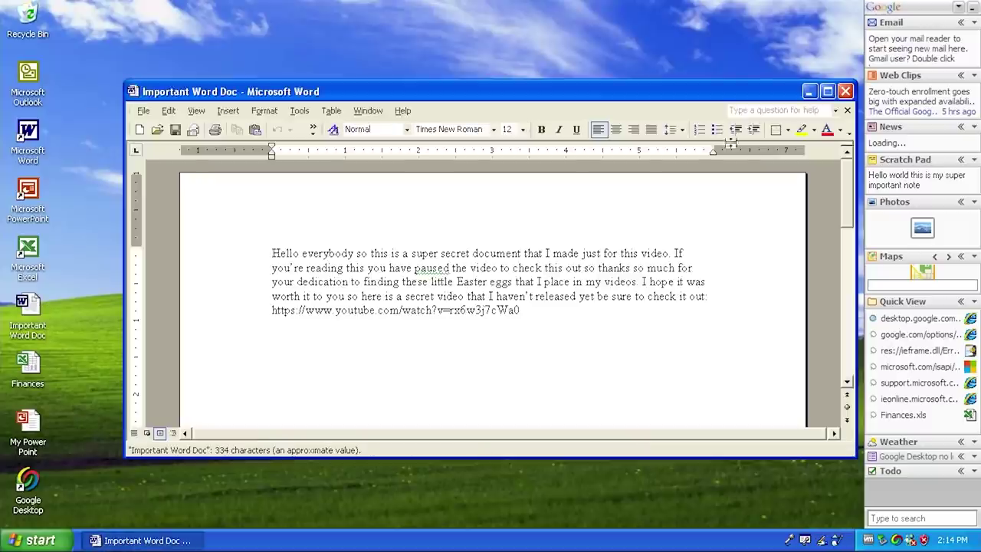
left_click(845, 91)
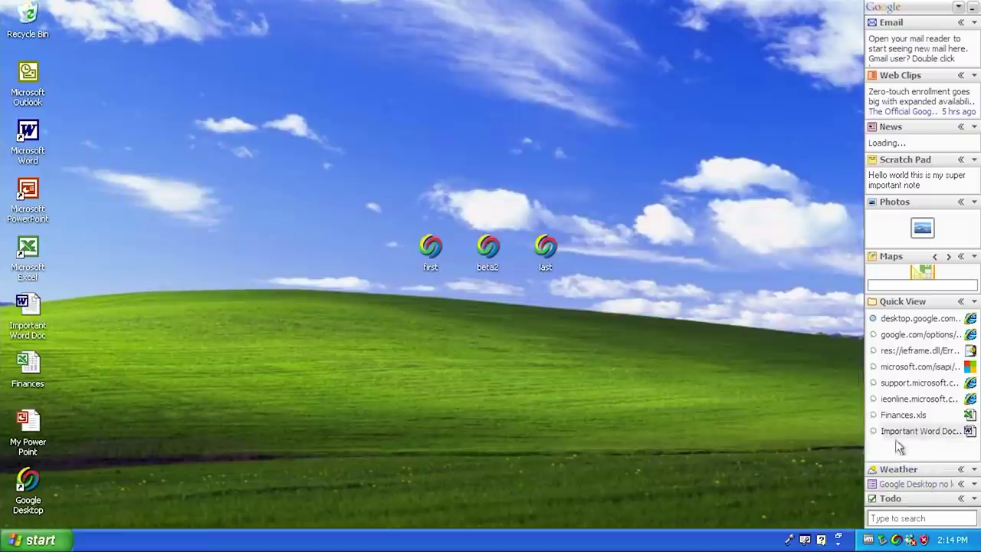
left_click_drag(919, 460, 915, 445)
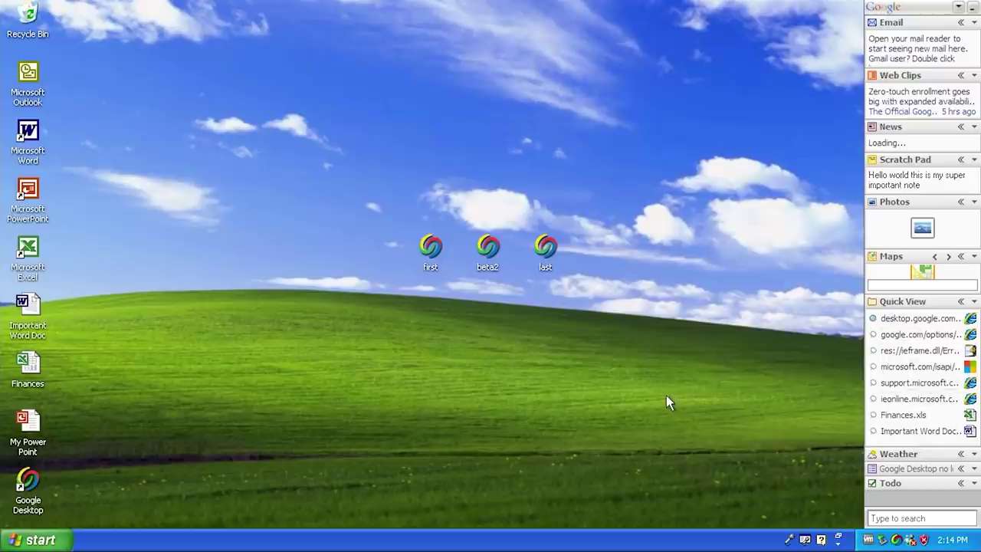
left_click_drag(919, 446, 920, 342)
Pop out the Weather panel, then restore the Weather gadget to its default size in the sidebar.
left_click(960, 335)
right_click(932, 337)
left_click(904, 348)
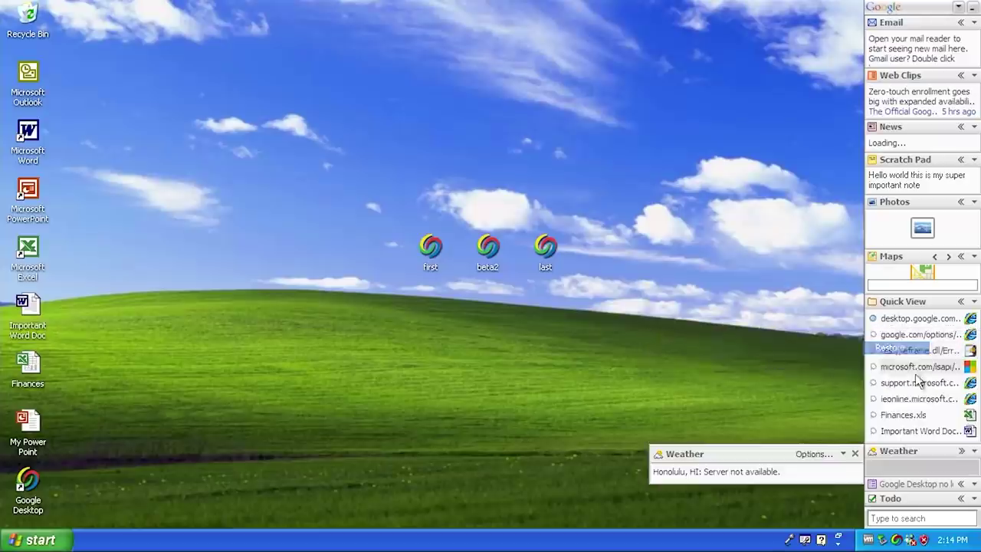
right_click(892, 454)
left_click(893, 457)
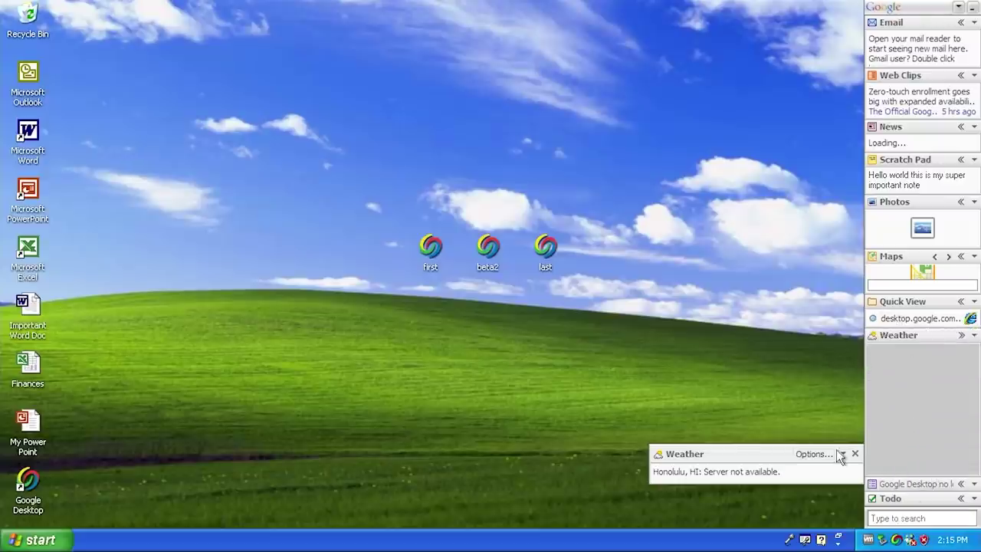
Try swapping Honolulu, HI for New York, cancel after the server error, and dock Weather.
left_click(813, 454)
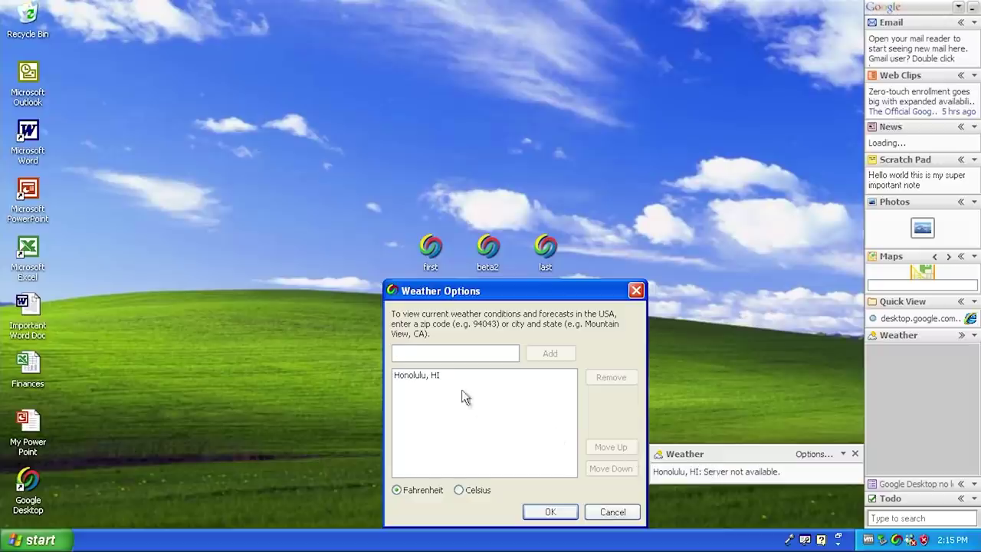
left_click(429, 377)
left_click(598, 378)
type("New York")
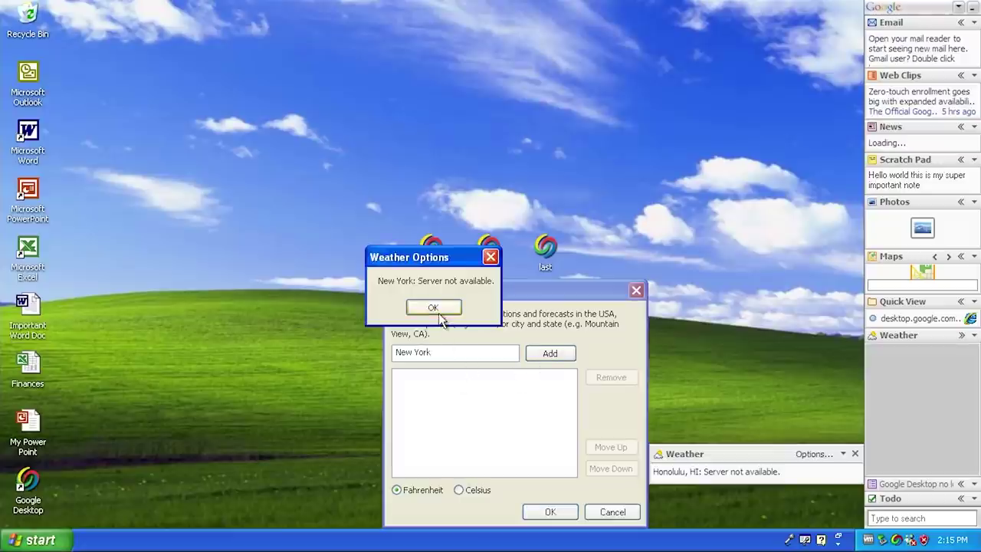
left_click(440, 311)
left_click(613, 512)
left_click_drag(843, 453, 914, 365)
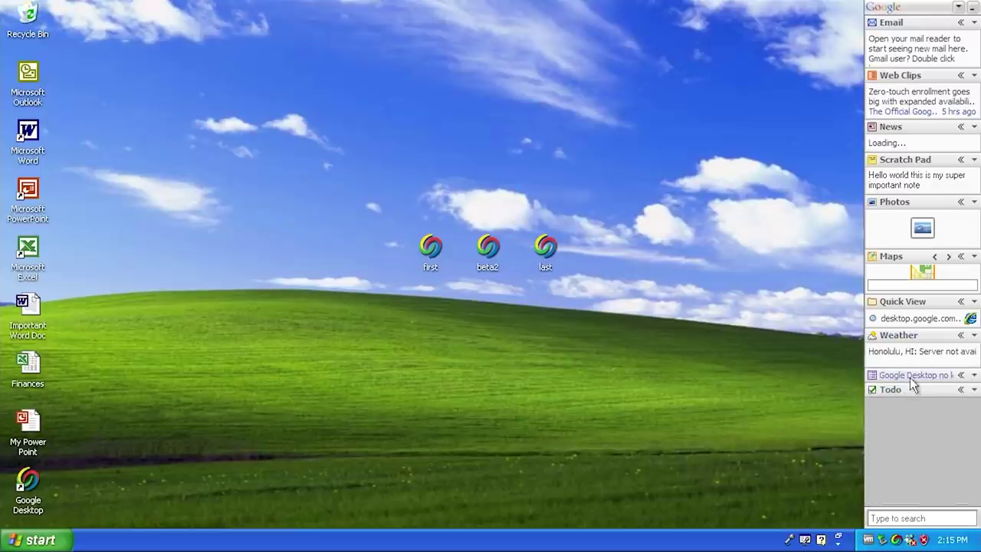
Restore the What's Hot gadget and move it above Weather in the sidebar.
right_click(910, 378)
left_click(911, 387)
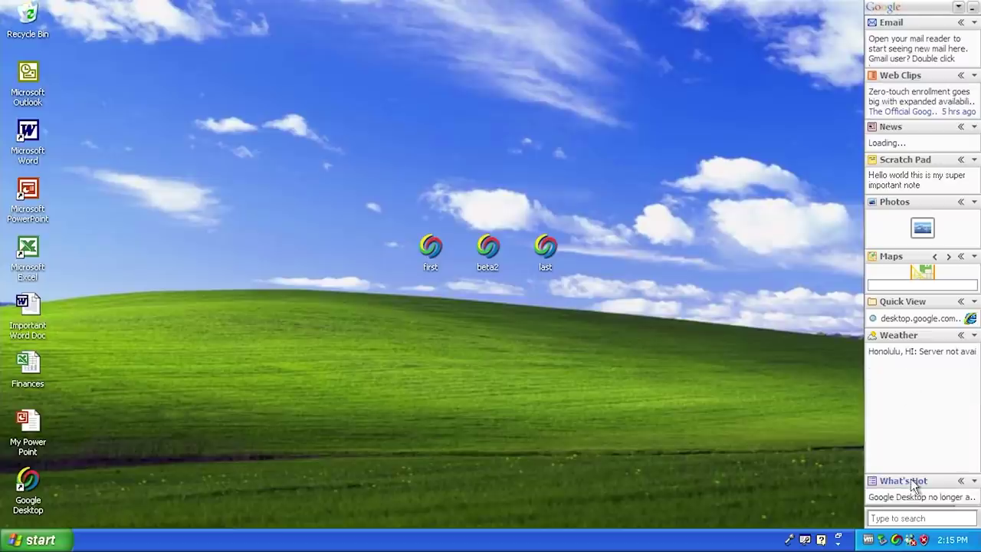
left_click_drag(911, 480, 933, 385)
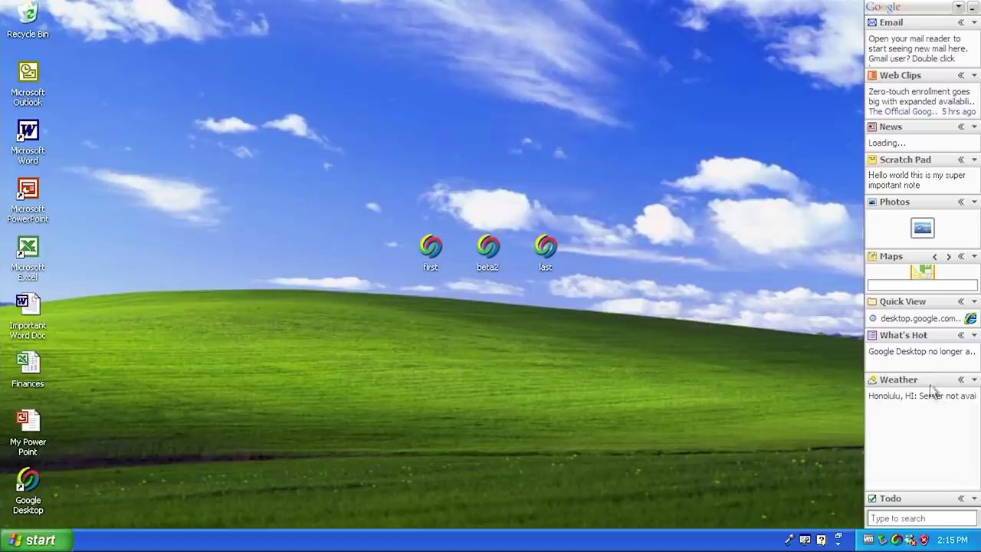
Read a What's Hot headline, then move the Todo gadget up beneath Weather.
left_click(905, 359)
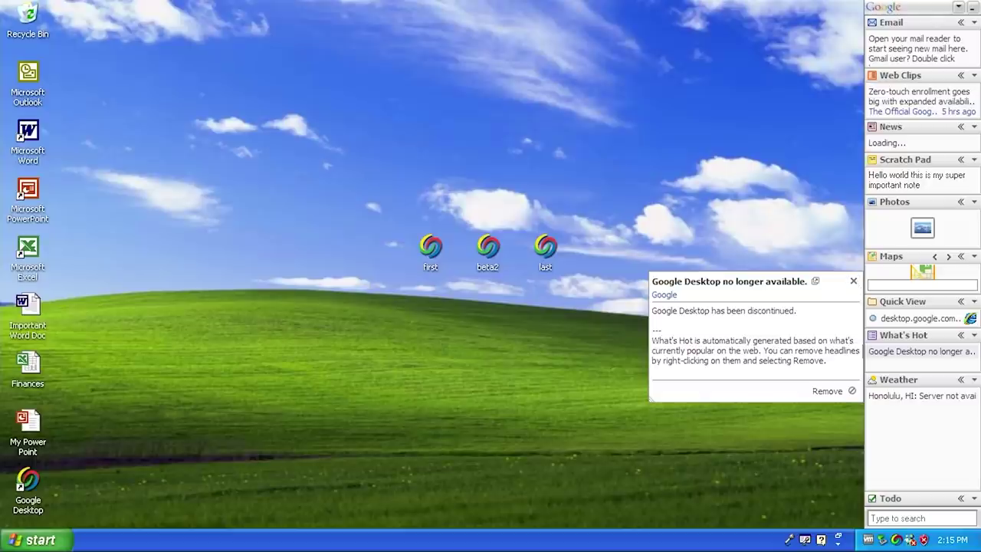
left_click(854, 285)
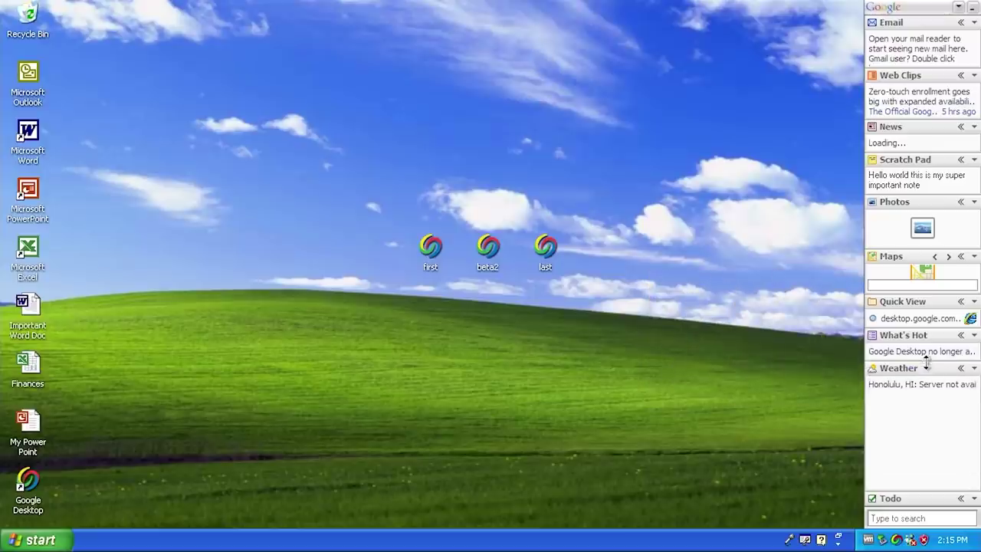
left_click_drag(932, 506, 906, 203)
left_click(903, 409)
Restore the Todo gadget to full size and pop its list out beside the sidebar.
right_click(905, 204)
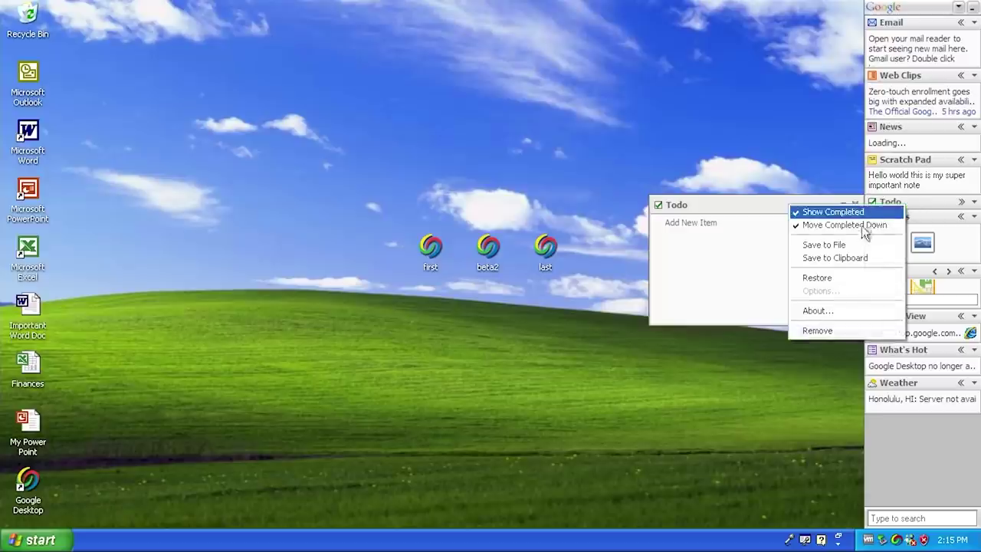
left_click(840, 280)
left_click(856, 204)
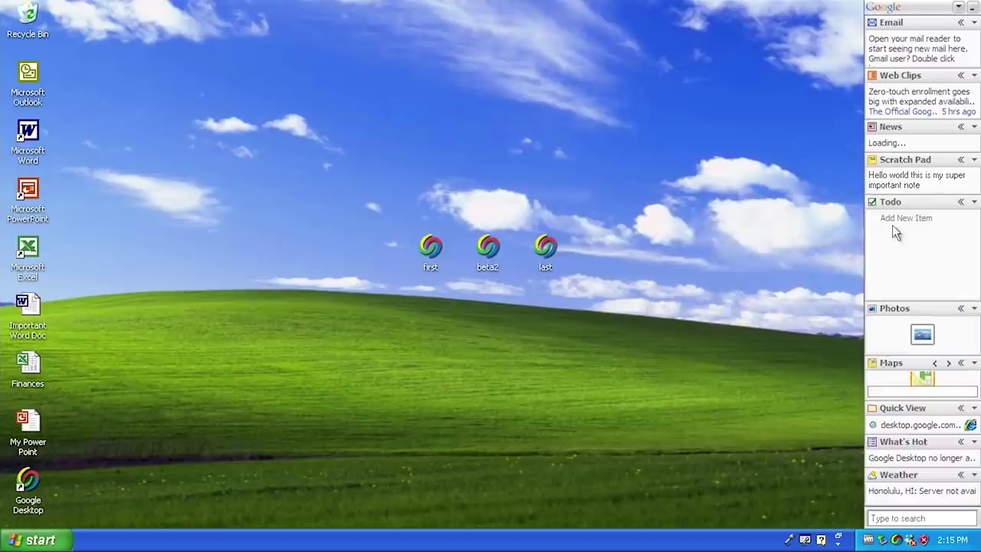
left_click(893, 220)
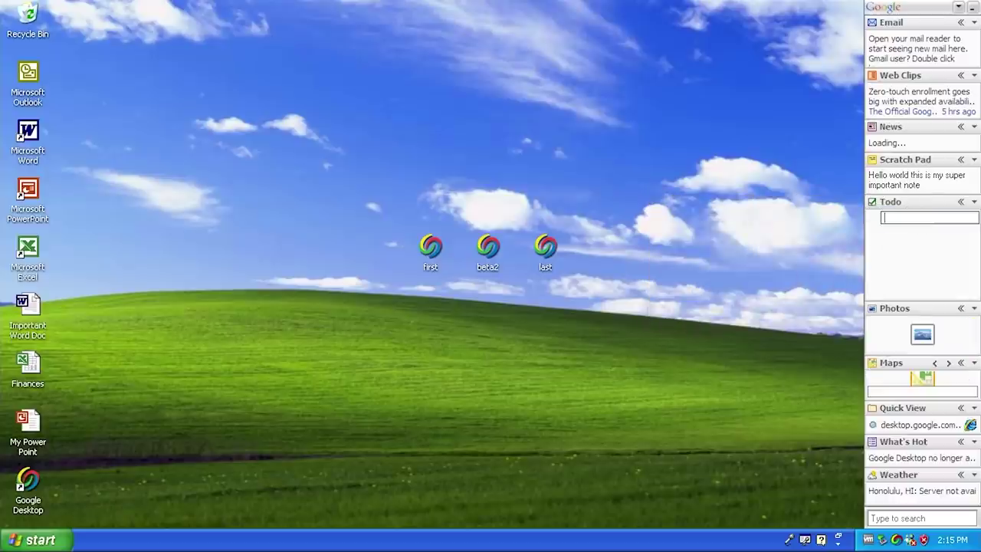
left_click(961, 203)
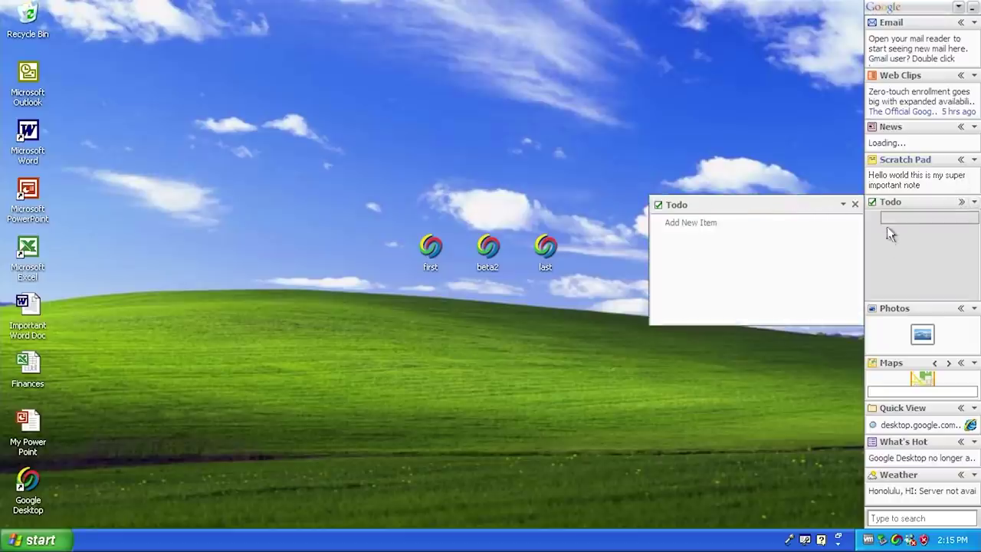
Add the to-do items 'Make video' and 'Edit video', then tick Edit video as done.
left_click(704, 231)
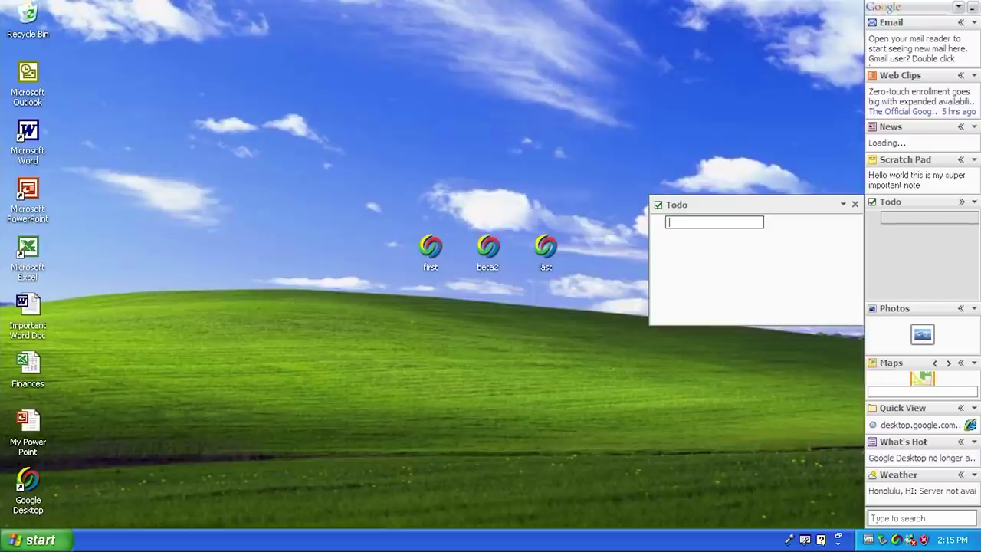
type("Make video")
key("Return")
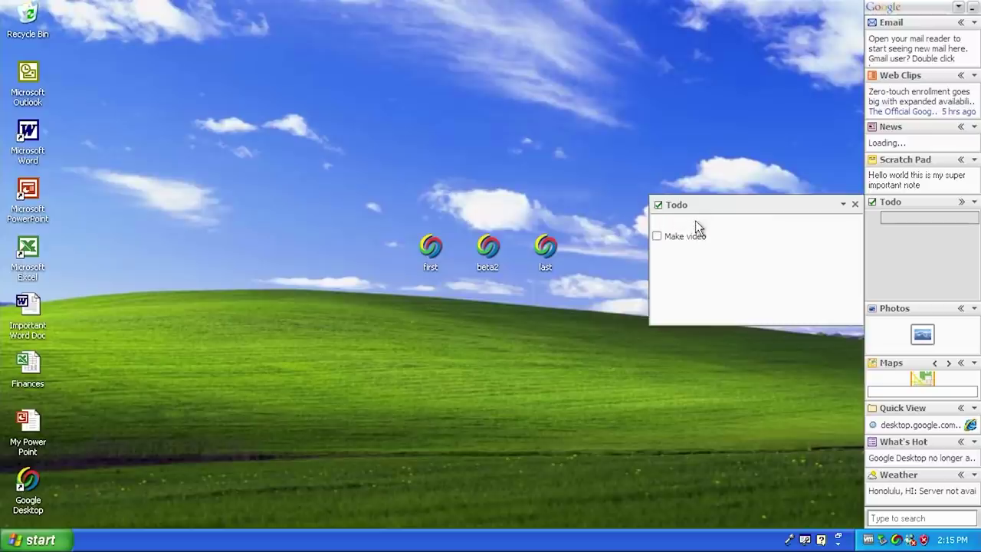
left_click(695, 222)
type("Edit ")
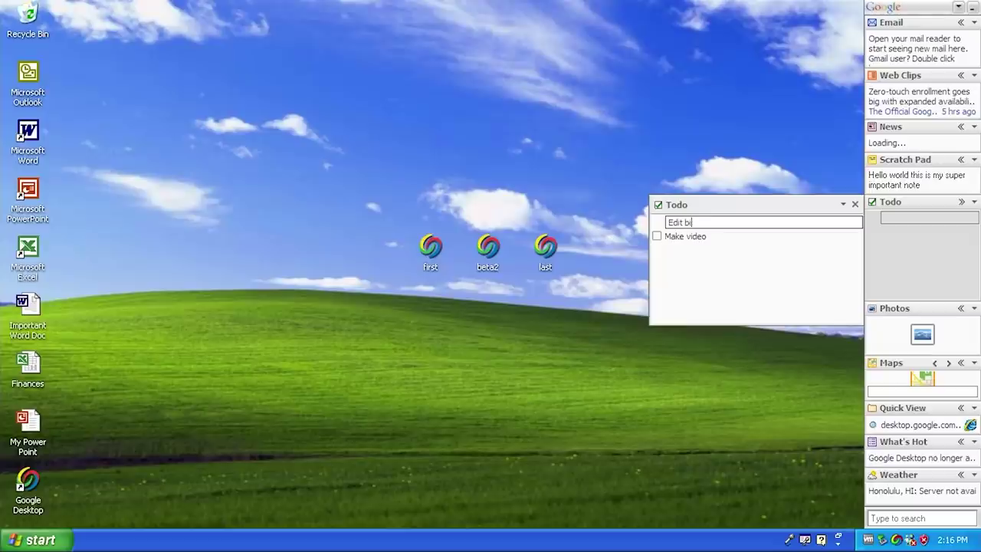
type("video")
key("Return")
left_click(856, 204)
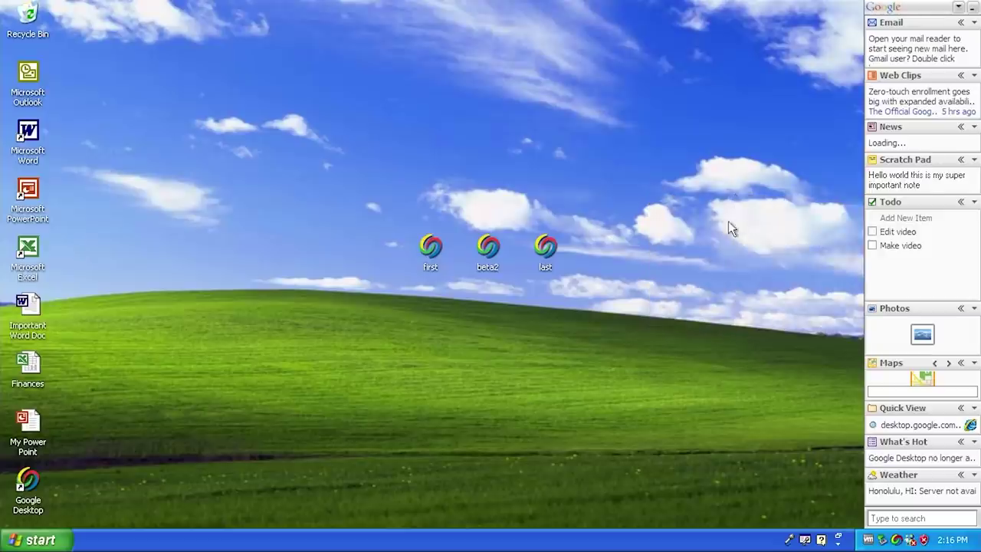
left_click(874, 233)
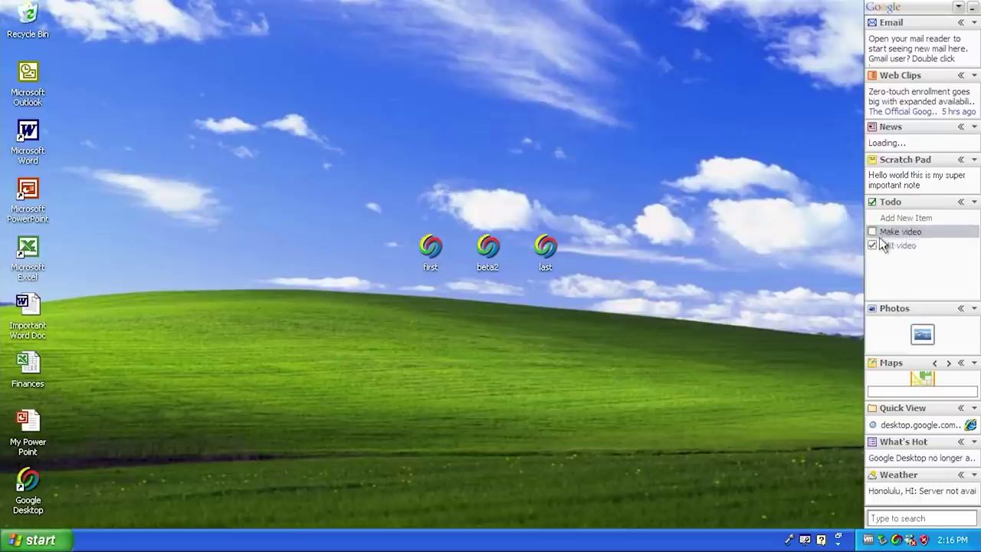
Tick the Make video checkbox in the Todo gadget.
left_click(872, 231)
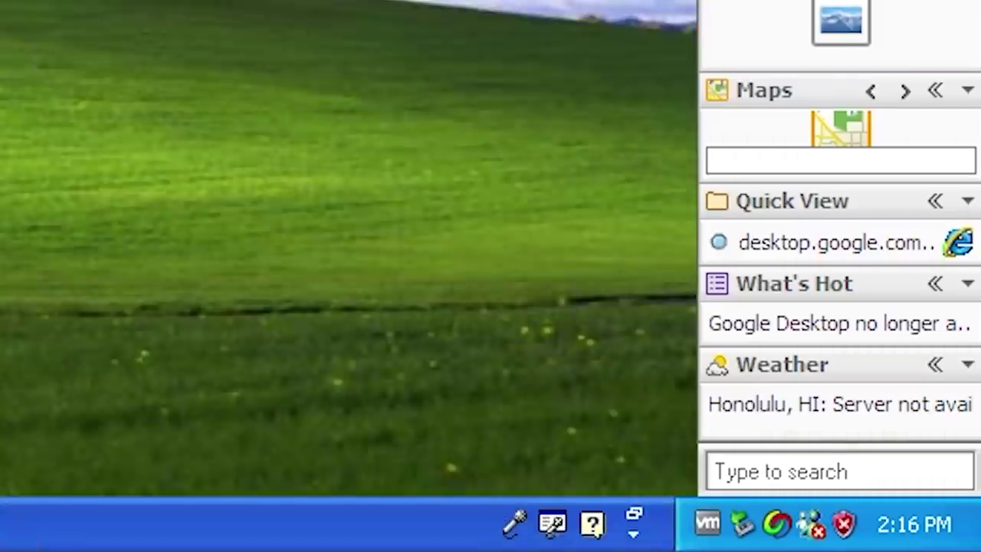
Search the desktop for 'power' and view the My Power Point.ppt result in the browser.
left_click(711, 470)
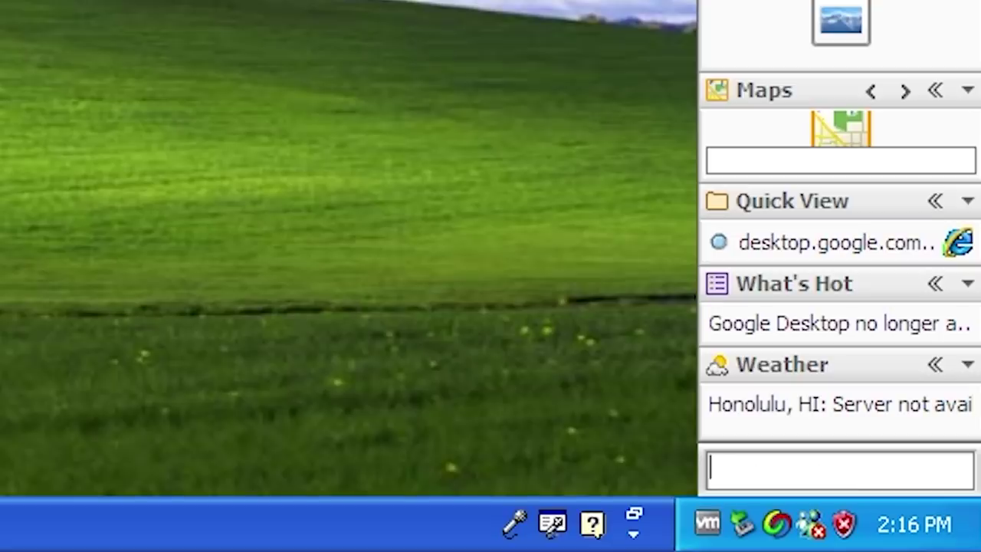
type("power")
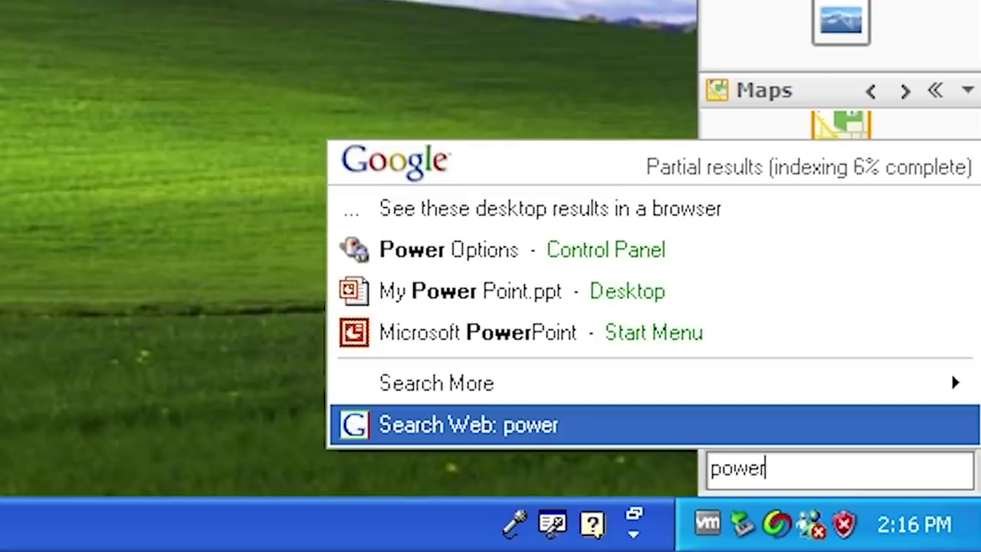
key("Up")
key("Up")
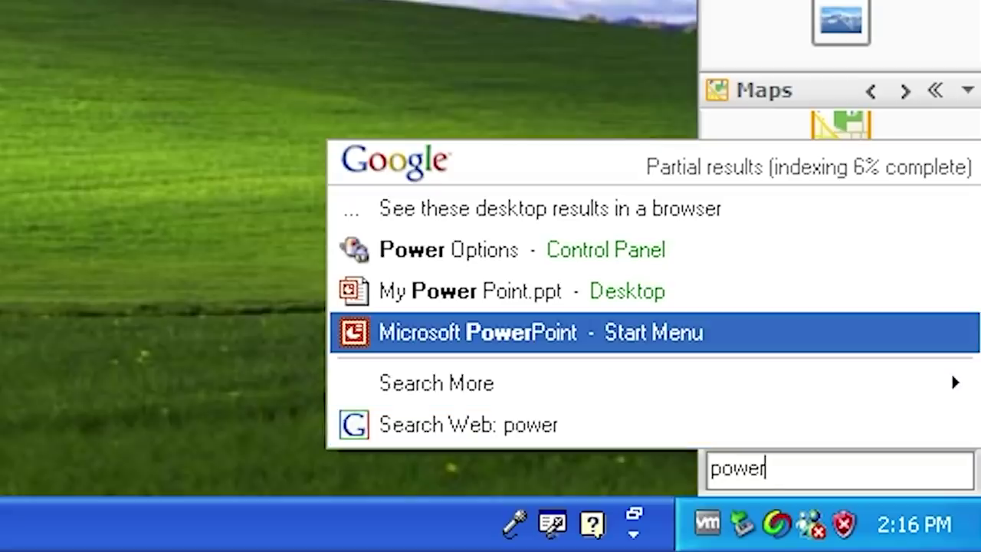
key("Down")
key("Up")
key("Up")
key("Up")
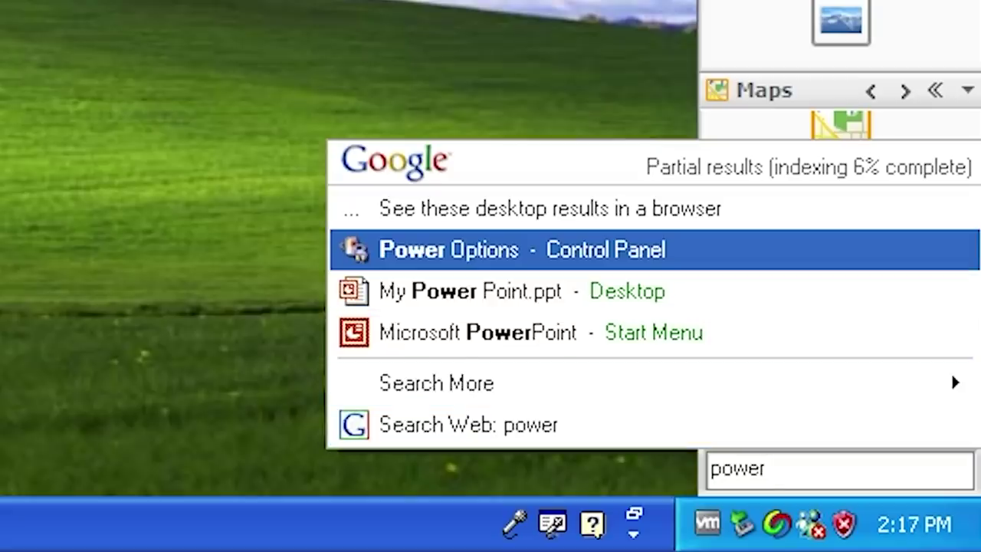
key("Down")
key("Down")
key("Down")
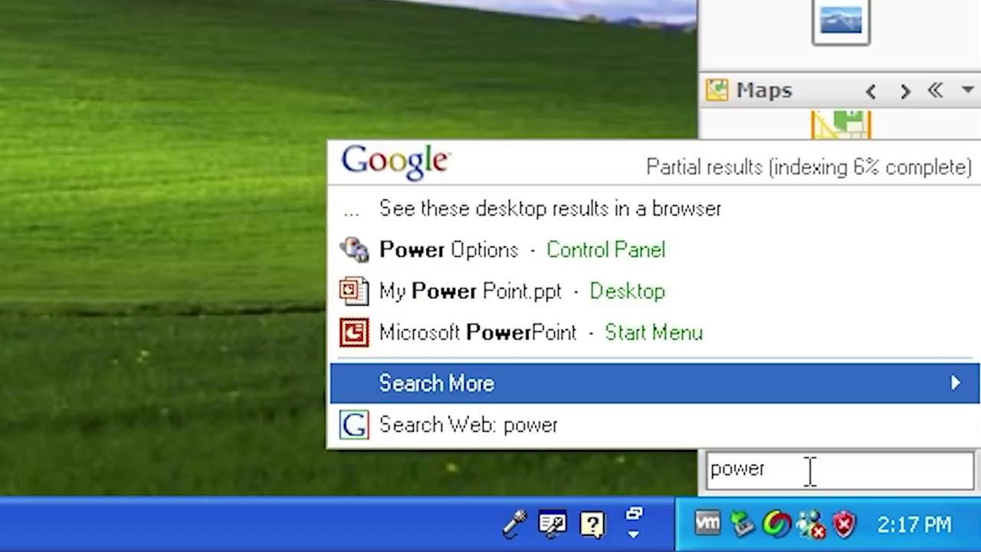
mouse_move(431, 387)
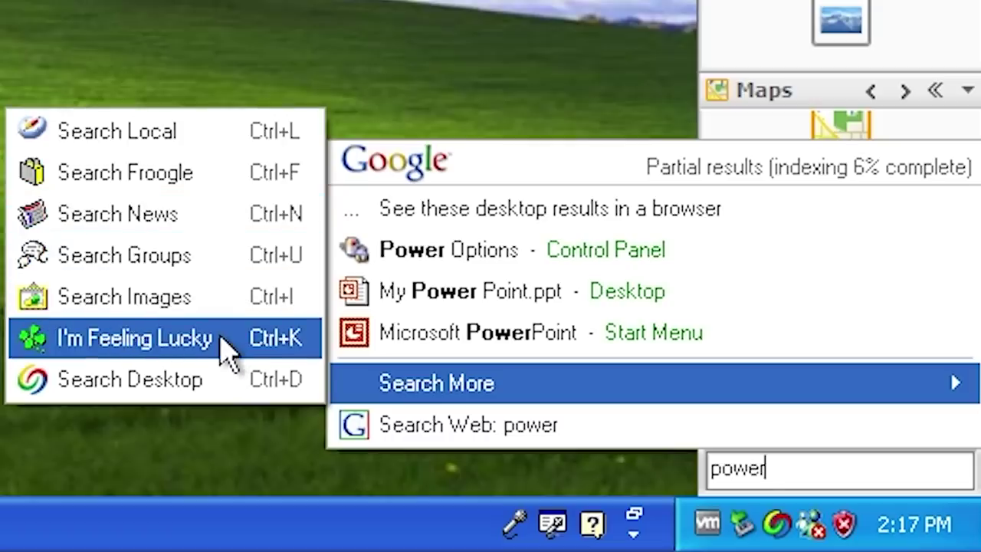
left_click(221, 382)
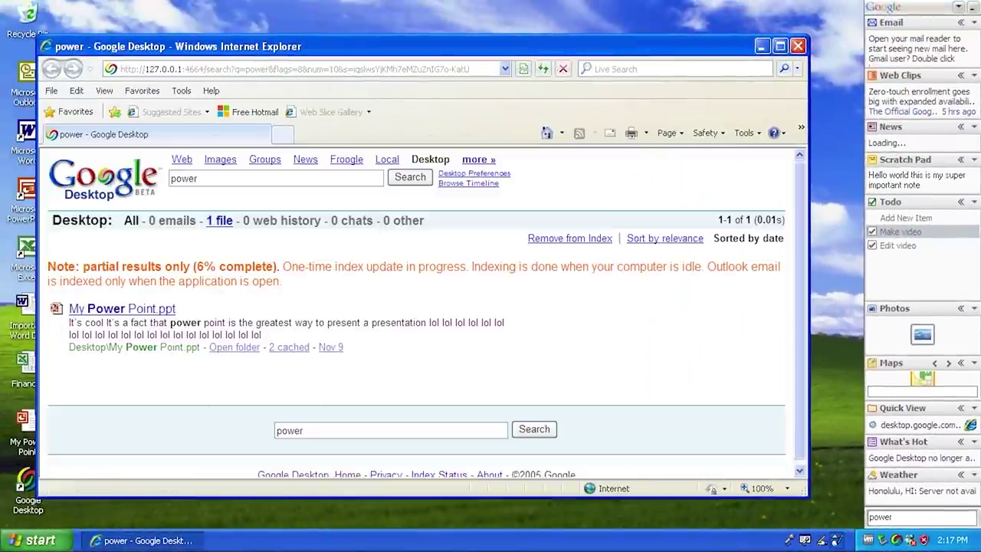
left_click_drag(474, 47, 486, 54)
Close the desktop results, run a web search for 'power', close it, and clear the search box.
left_click(810, 53)
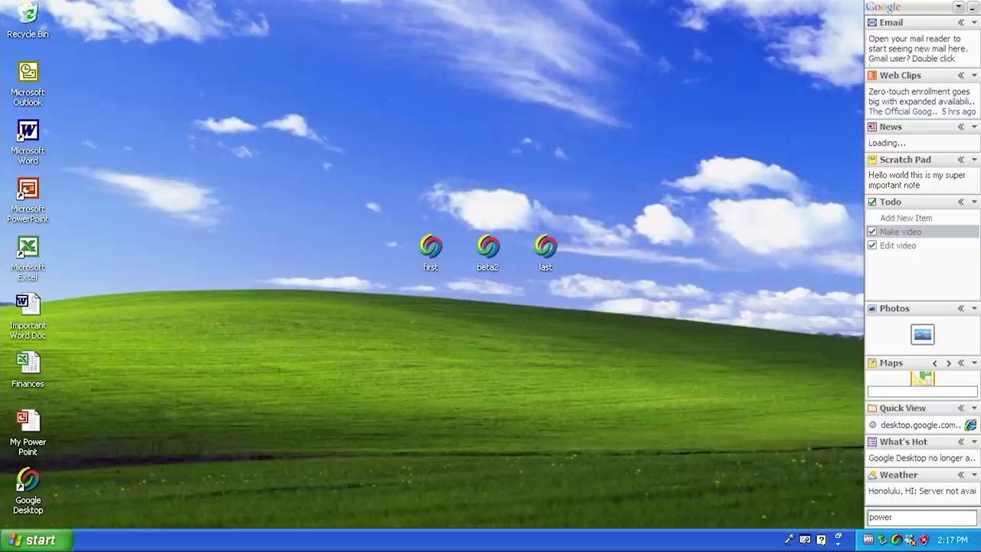
left_click(882, 516)
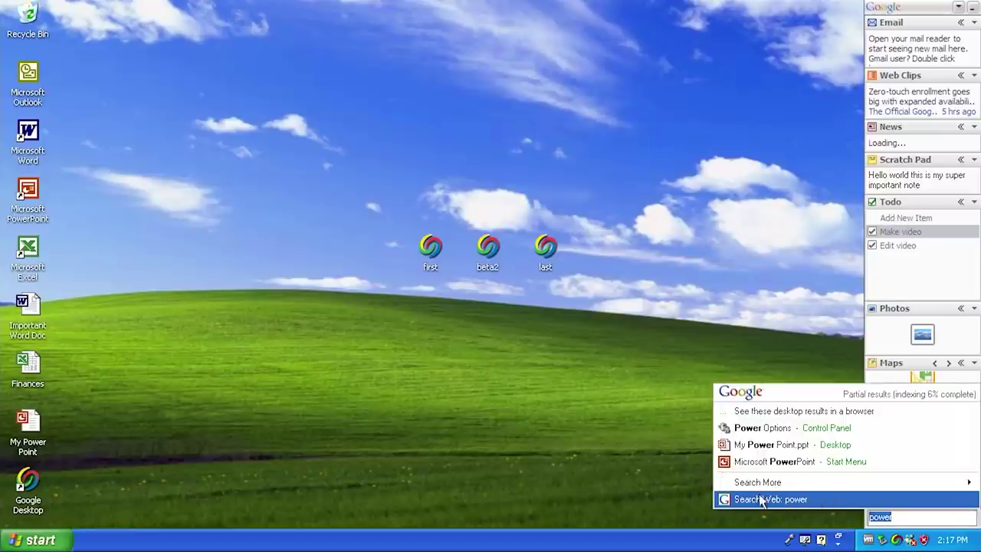
left_click(798, 500)
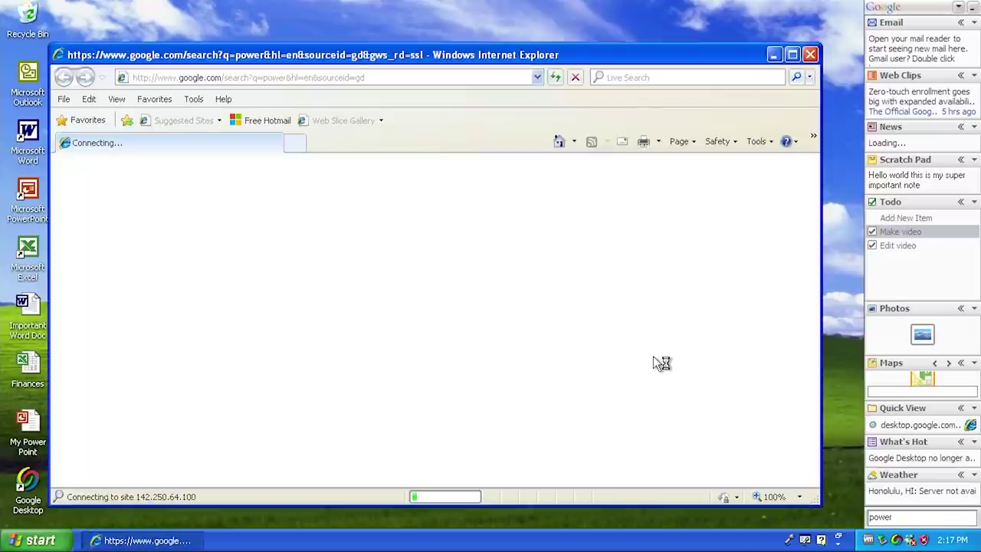
left_click(810, 55)
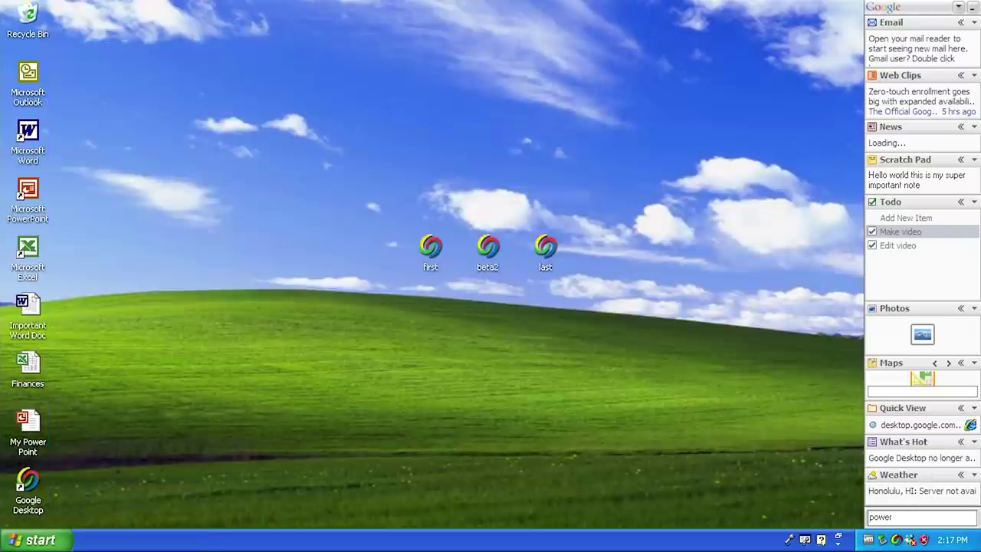
left_click(882, 516)
key("BackSpace")
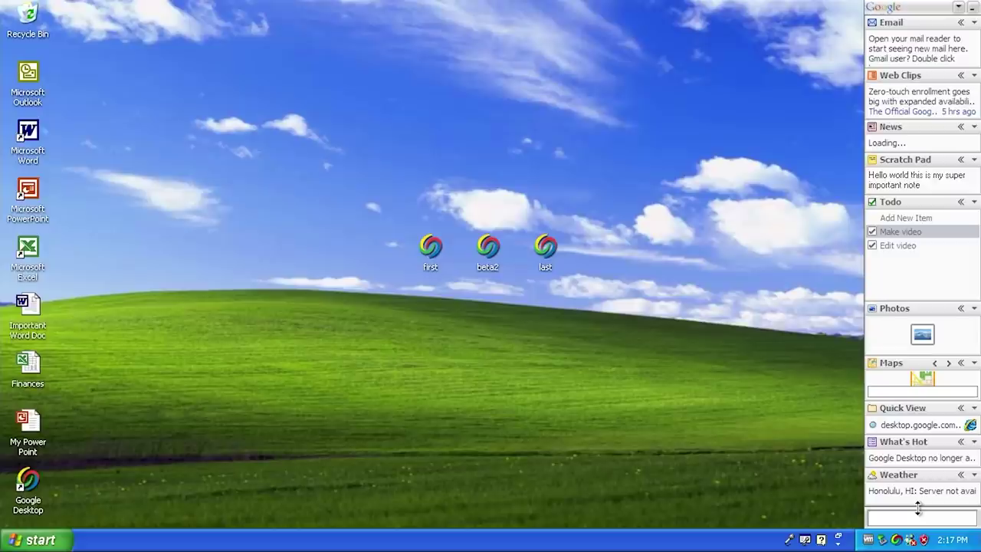
Search 'control' to open Control Panel from the results, then close it.
type("control")
key("Up")
key("Up")
key("Up")
key("Up")
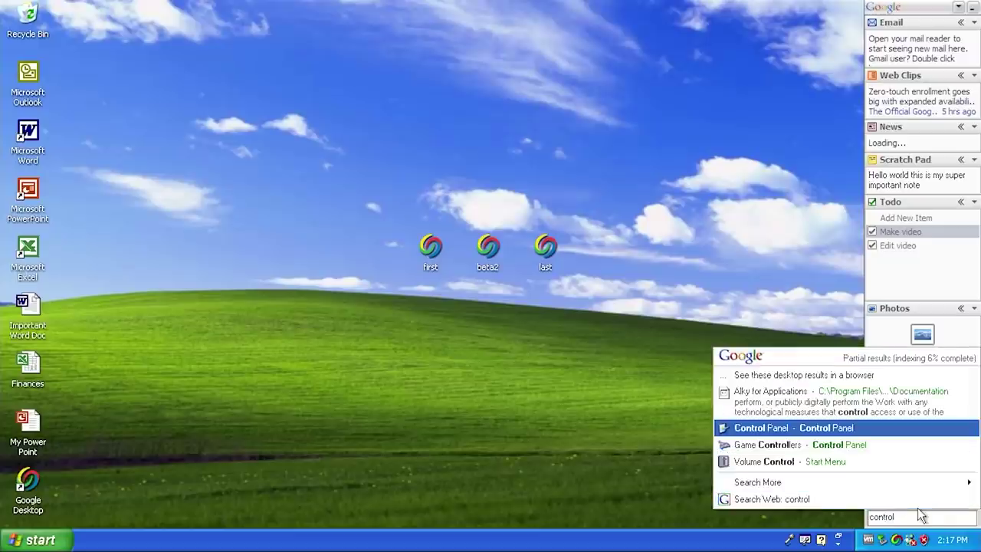
key("Return")
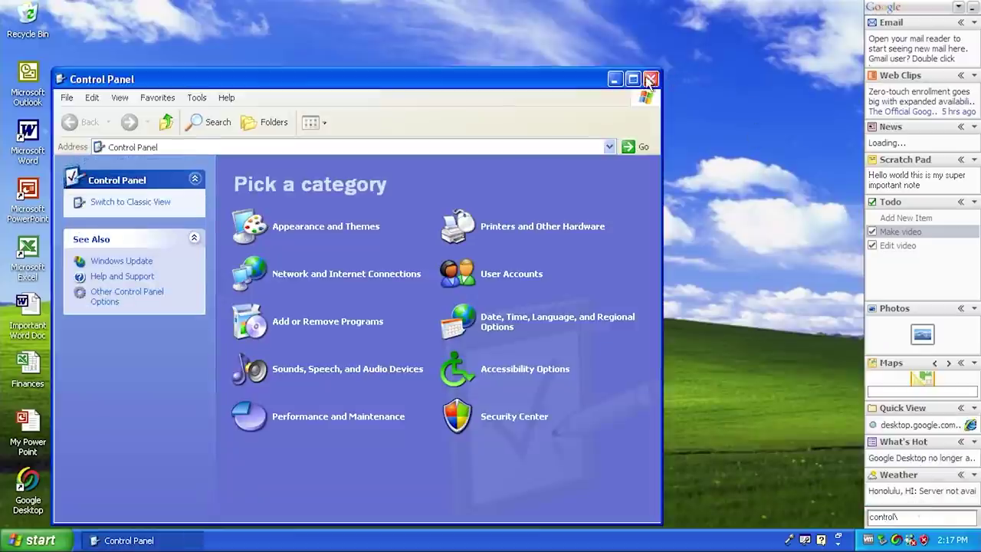
left_click(650, 79)
Clear the search query and open the sidebar's options menu.
left_click(913, 516)
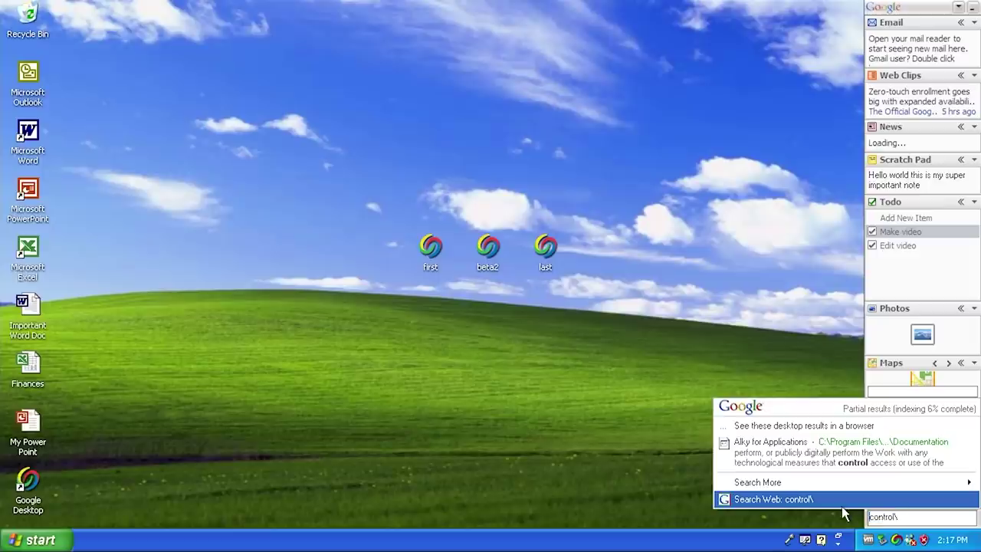
key("BackSpace")
key("BackSpace")
key("BackSpace")
key("BackSpace")
key("BackSpace")
key("BackSpace")
key("BackSpace")
key("BackSpace")
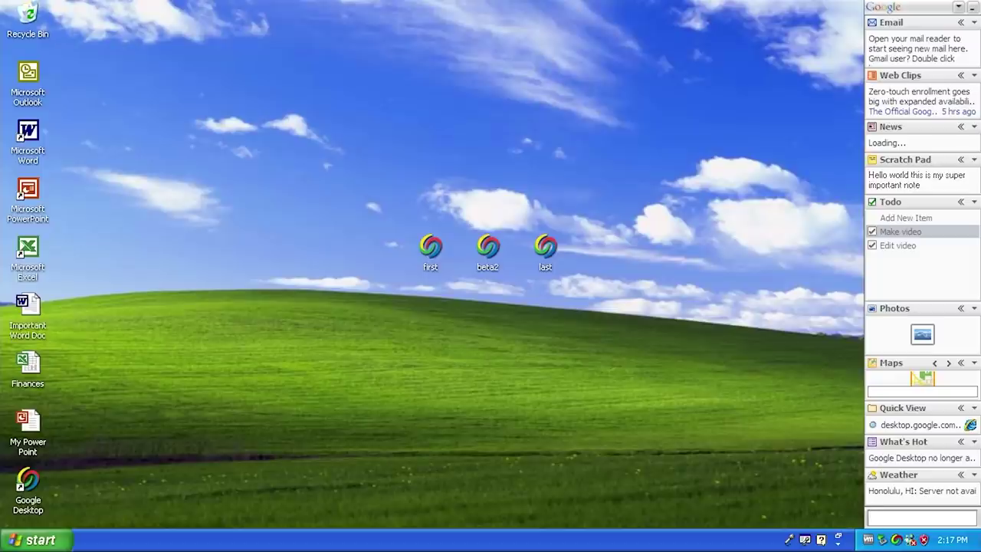
left_click(781, 471)
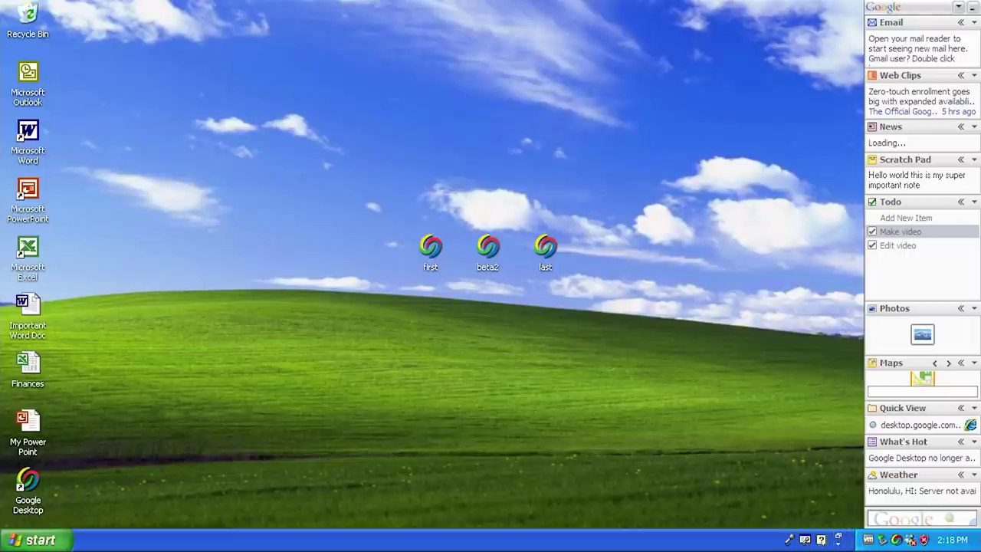
left_click(959, 8)
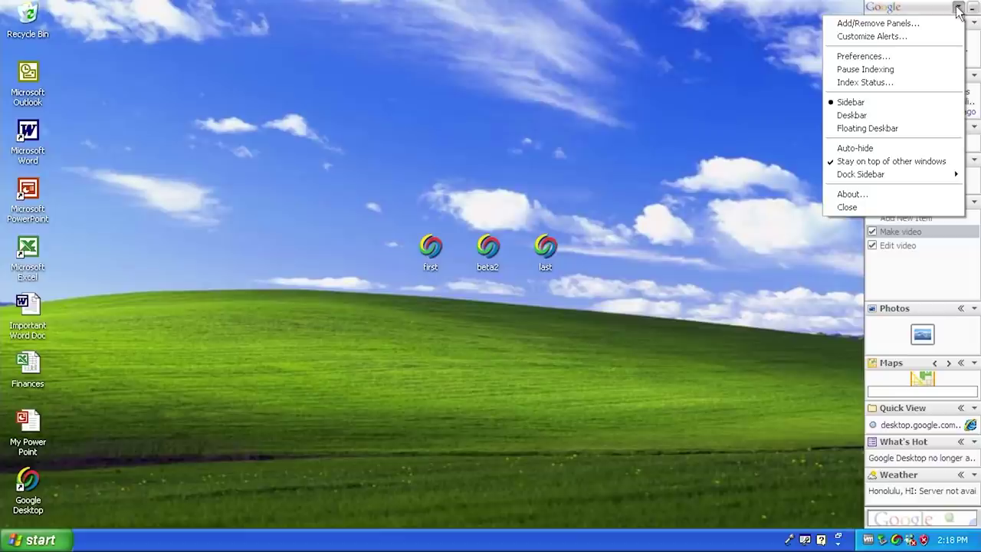
Switch to a taskbar Deskbar, widen it with the taskbar unlocked, relock, and test a 'power' search.
left_click(867, 115)
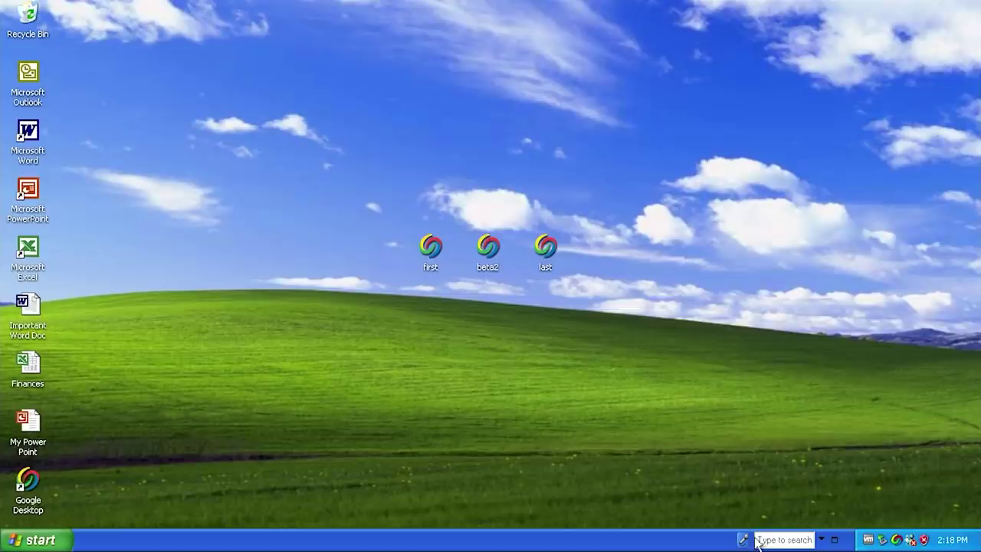
right_click(697, 539)
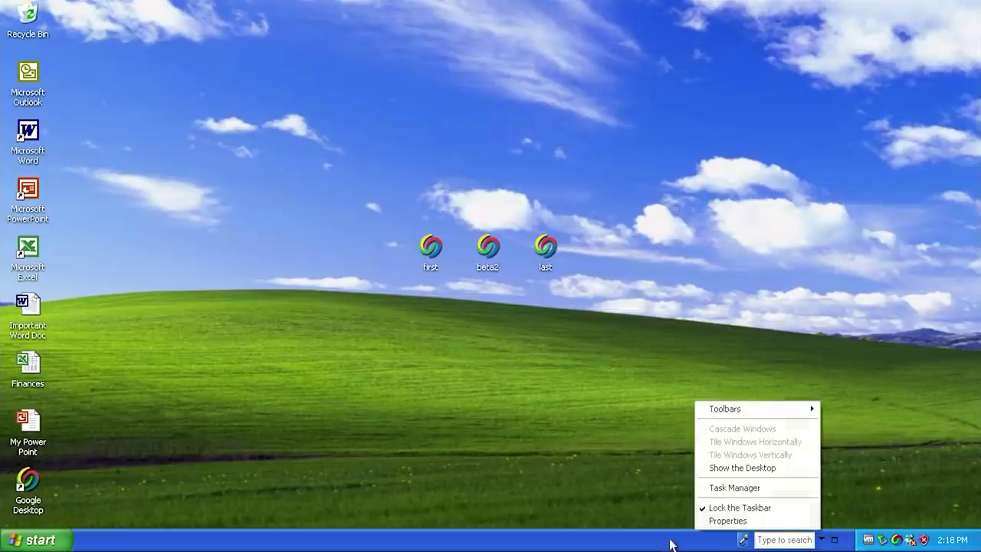
left_click(723, 510)
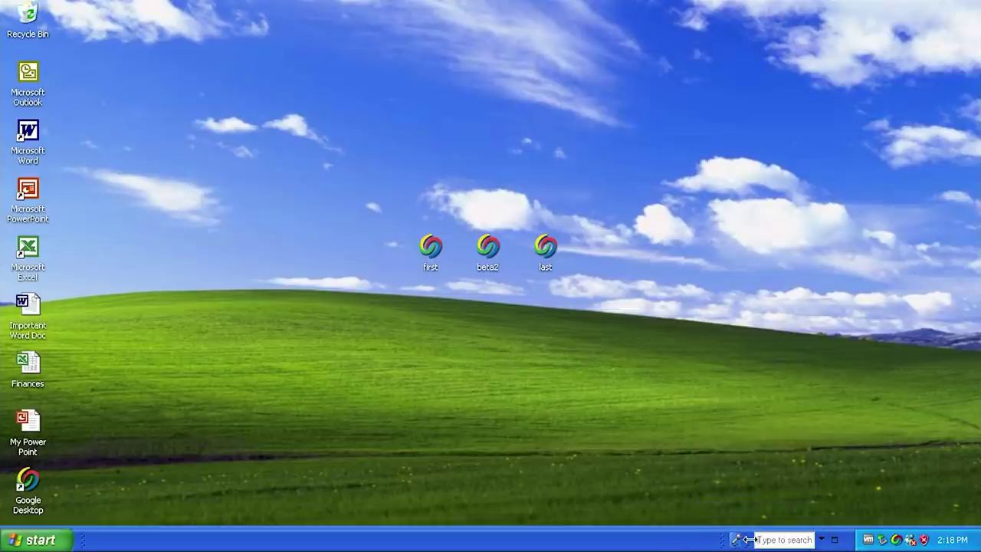
left_click_drag(728, 540, 602, 537)
right_click(455, 541)
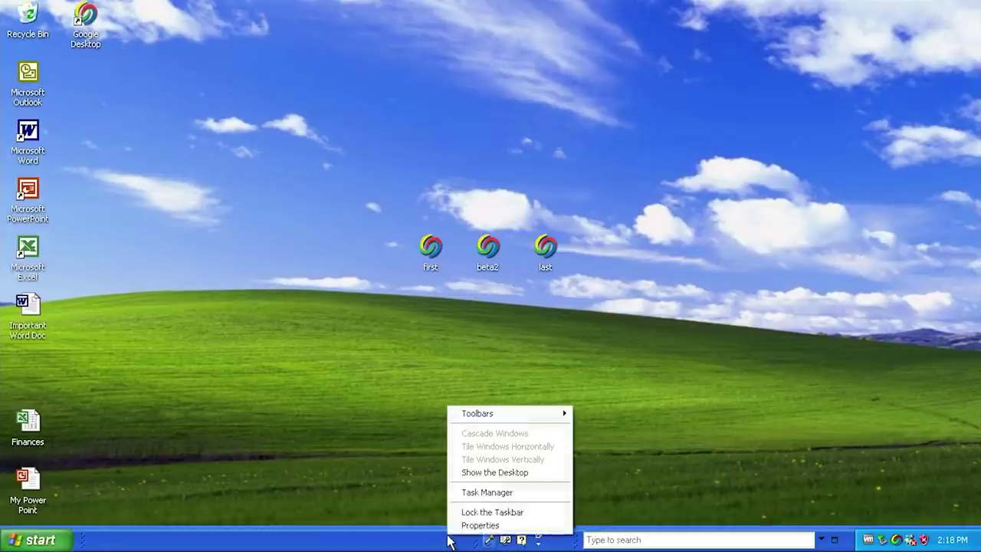
left_click(493, 516)
left_click(580, 540)
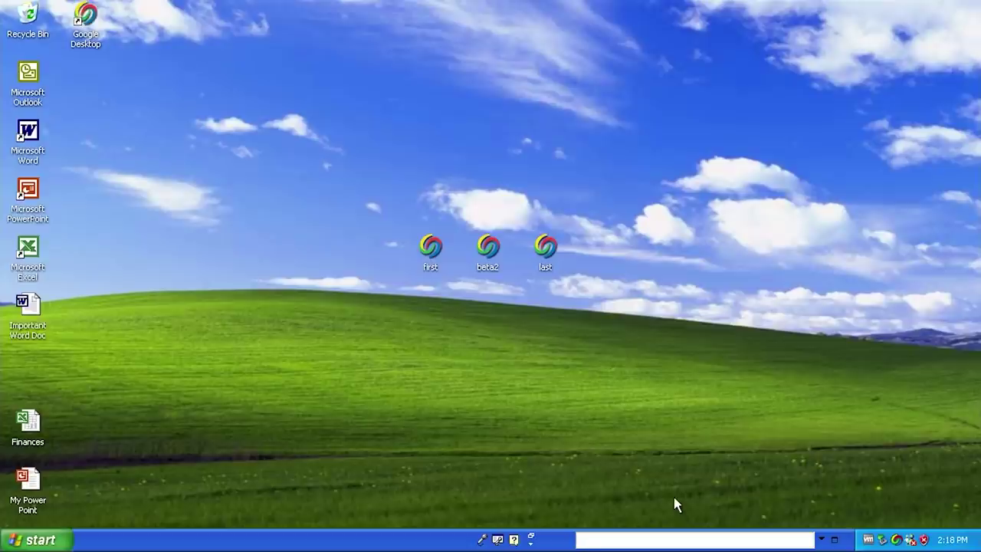
type("power")
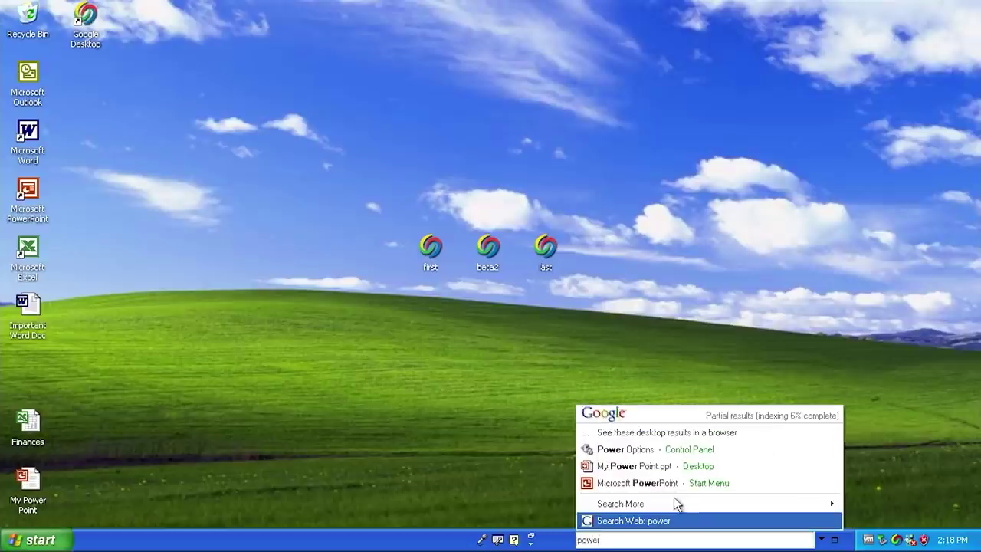
key("BackSpace")
key("BackSpace")
key("BackSpace")
key("BackSpace")
key("BackSpace")
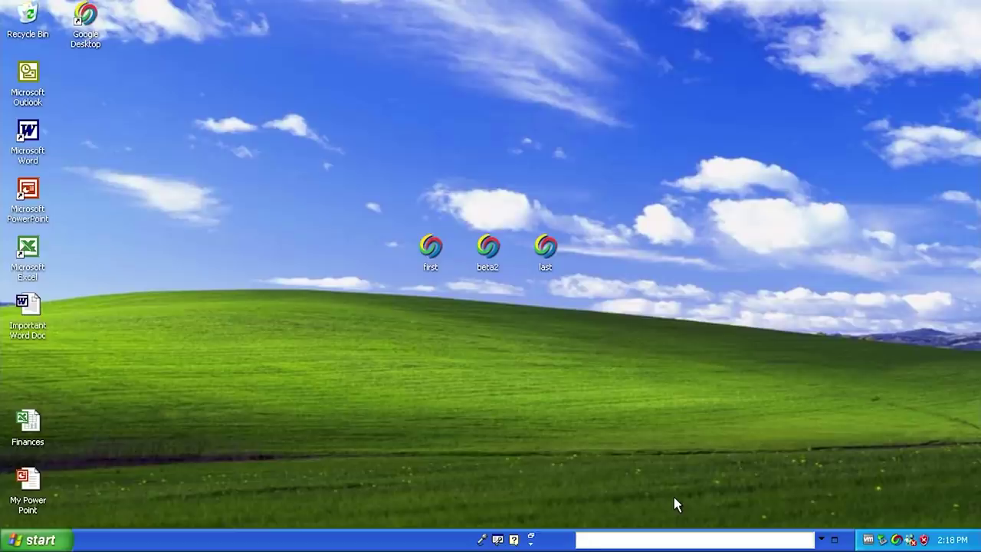
Switch to a Floating Deskbar, move it to the left side of the desktop, then toggle the sidebar briefly.
left_click(821, 540)
left_click(774, 491)
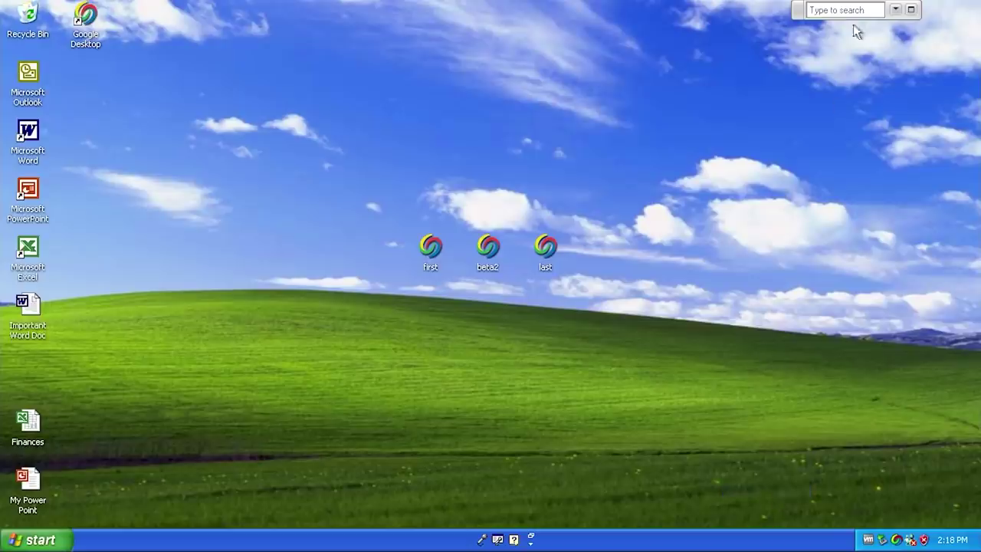
left_click_drag(802, 16, 700, 58)
left_click_drag(562, 103, 199, 160)
left_click(300, 146)
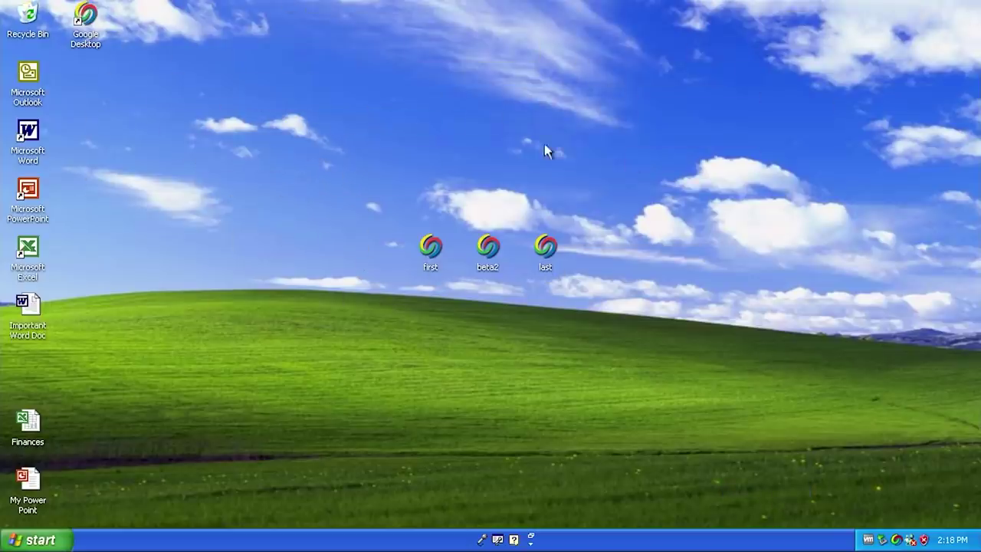
mouse_move(294, 151)
left_click(230, 145)
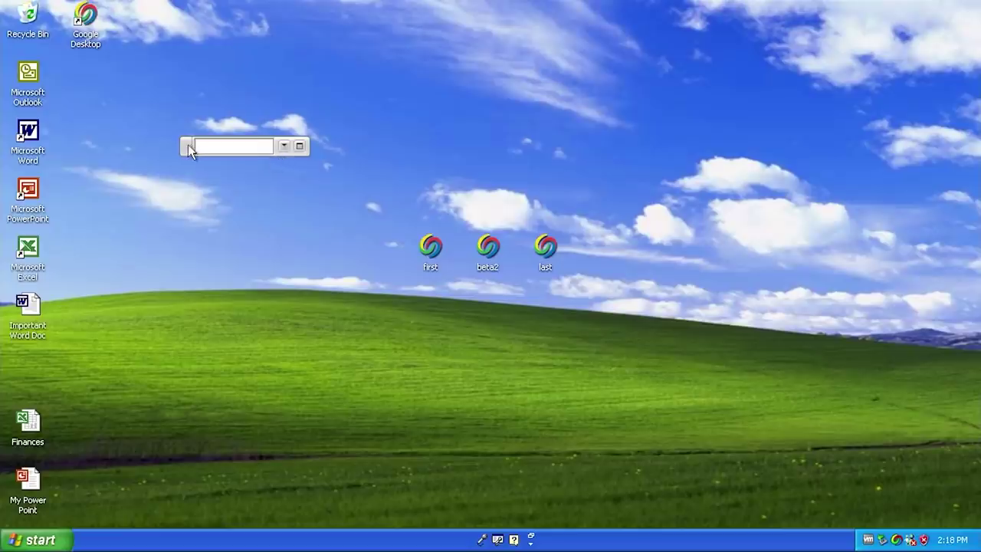
left_click_drag(188, 145, 114, 234)
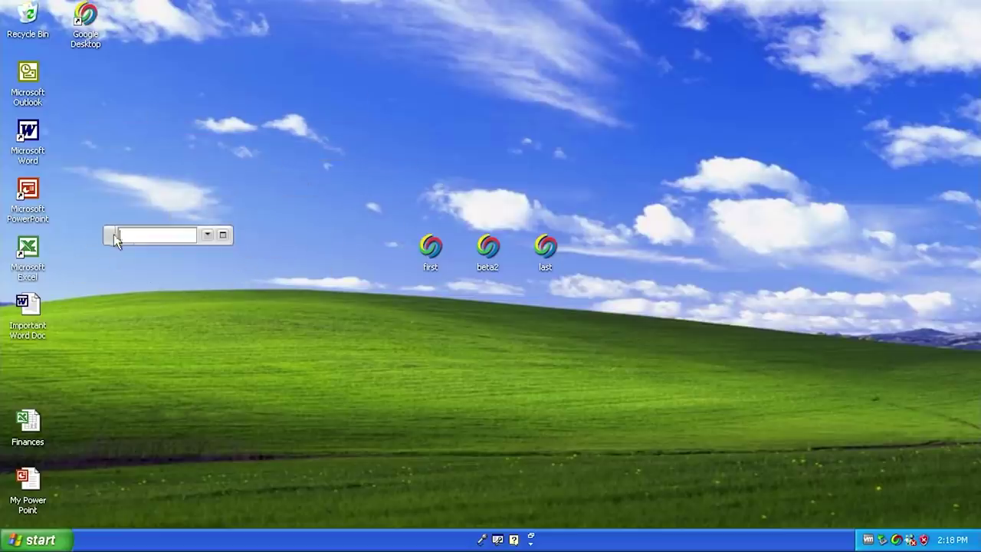
left_click(224, 235)
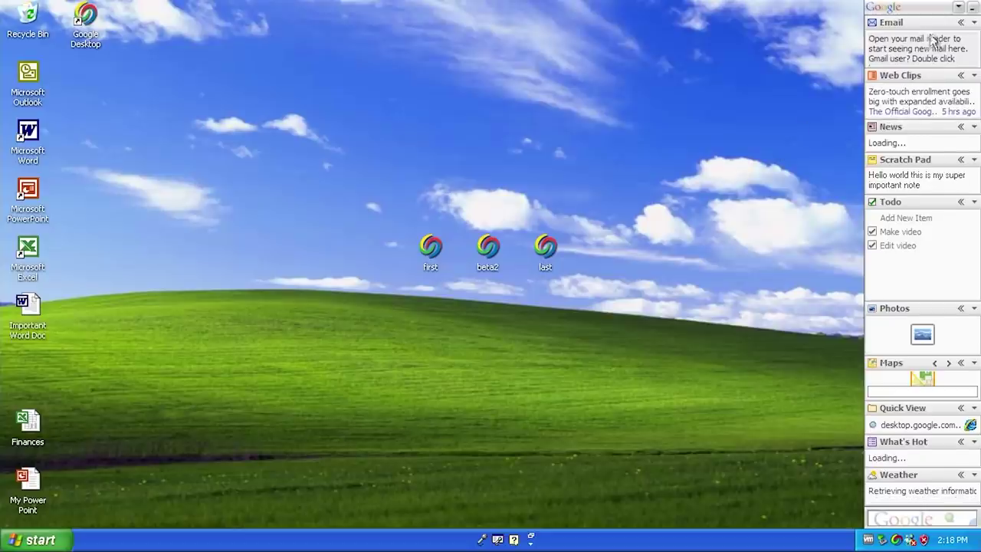
left_click(973, 7)
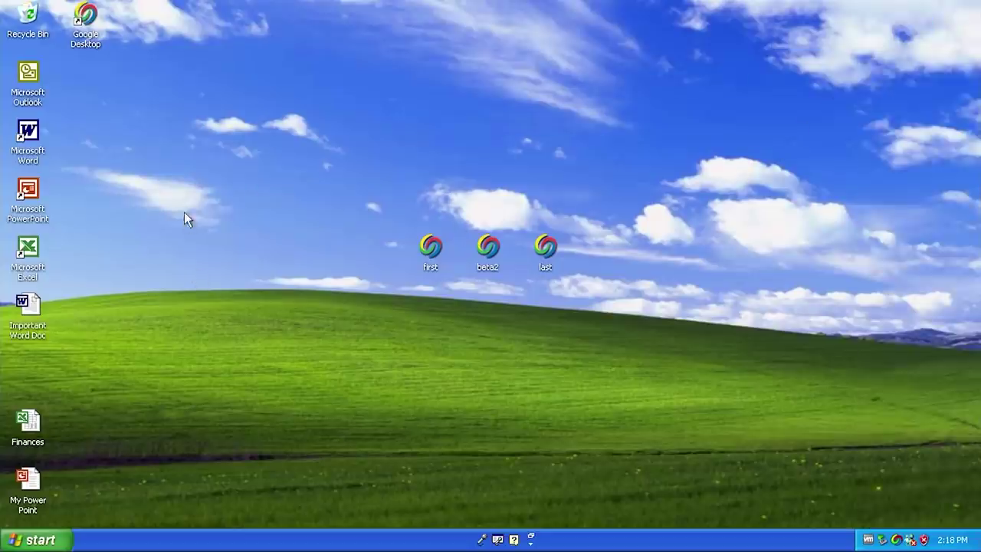
Dock the sidebar on the left edge, then back on the right, and refresh the desktop.
left_click(224, 236)
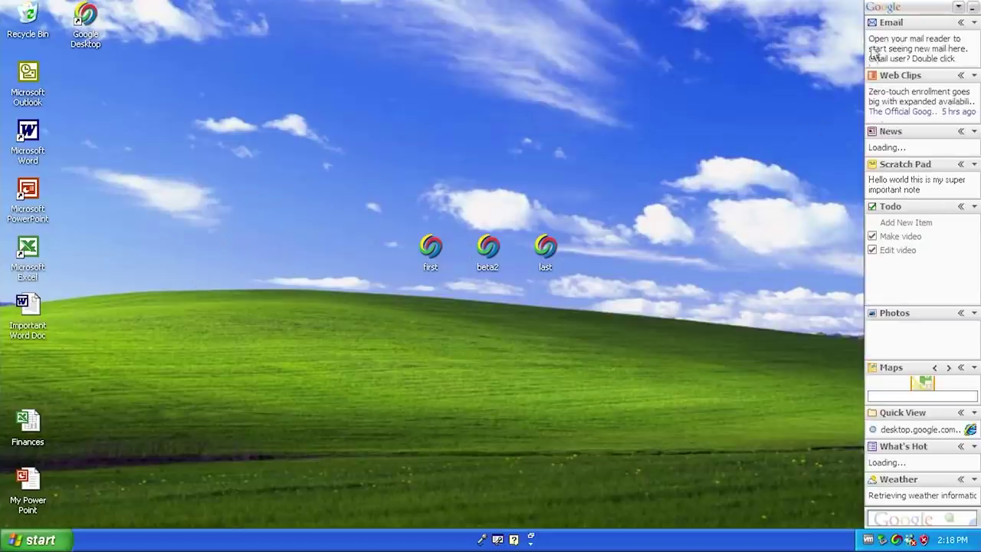
left_click_drag(920, 16, 335, 60)
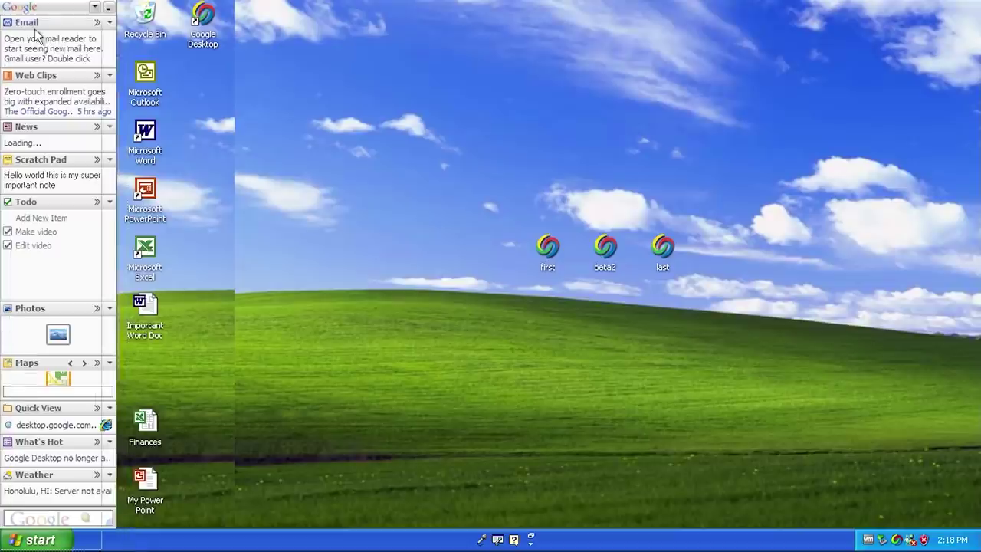
left_click_drag(47, 5, 611, 6)
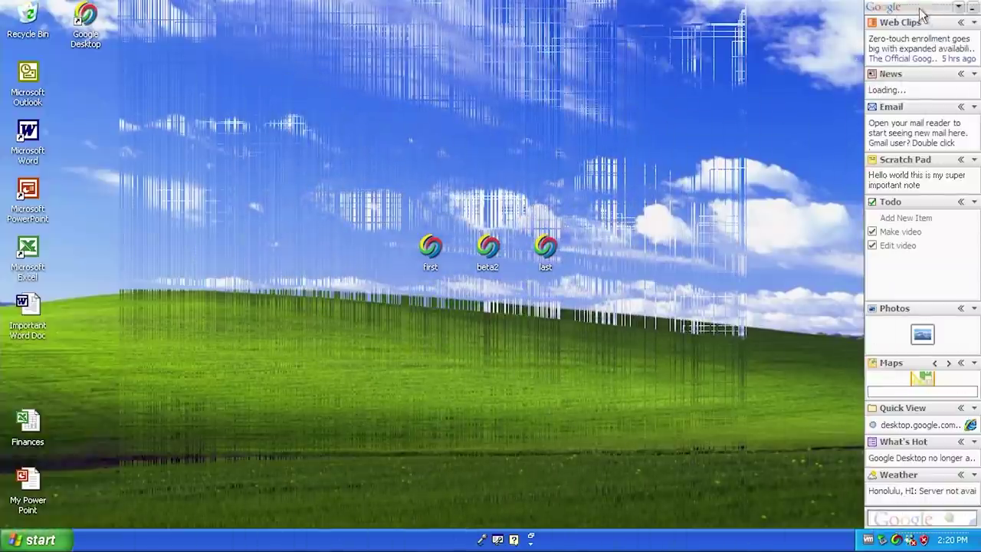
right_click(524, 76)
left_click(552, 99)
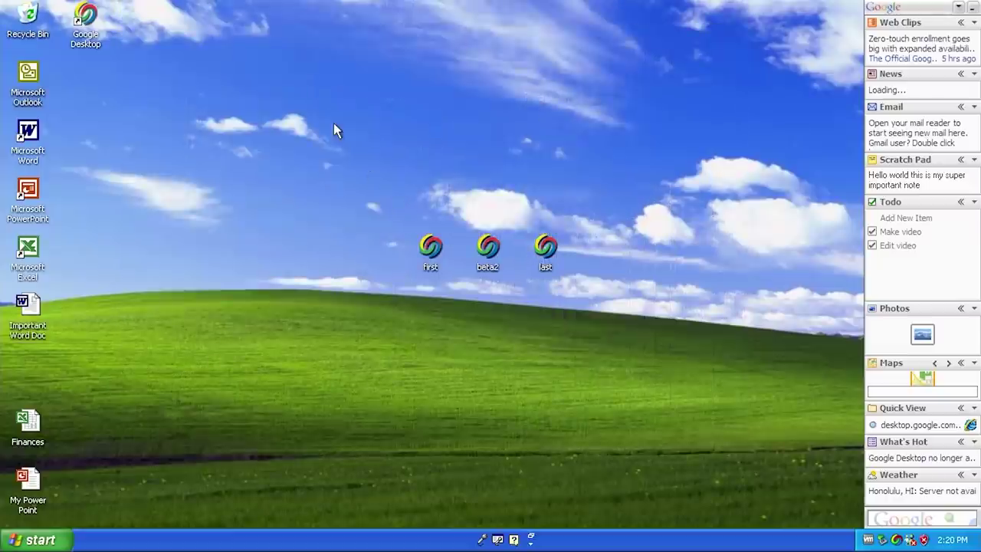
Move the News panel to the top, above Email and Web Clips.
left_click_drag(901, 22, 898, 108)
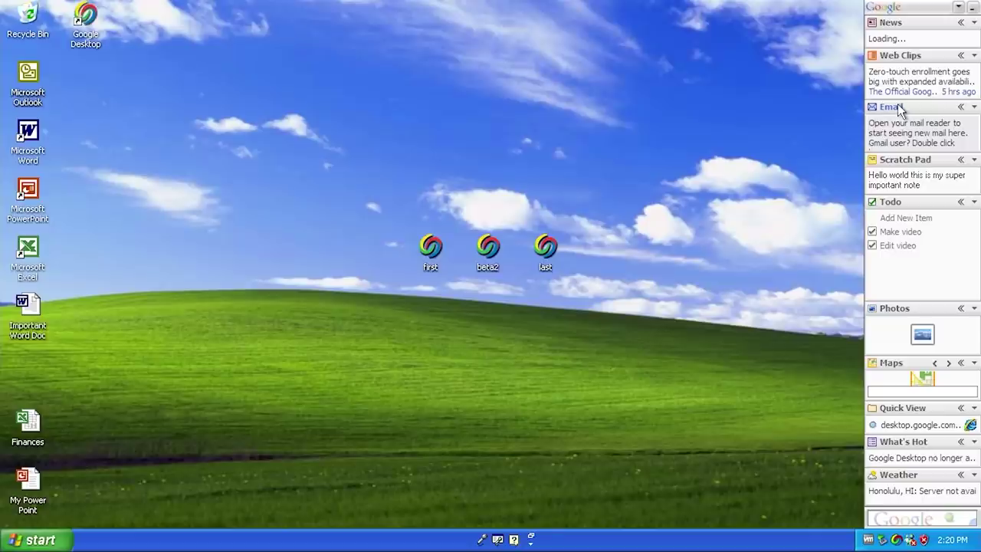
left_click_drag(916, 32, 898, 62)
left_click_drag(901, 22, 152, 112)
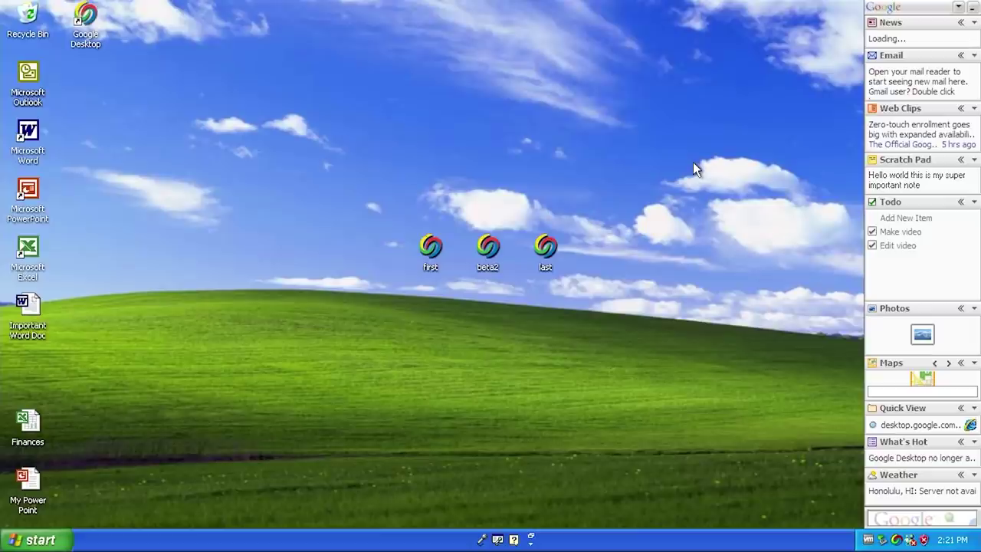
left_click(958, 7)
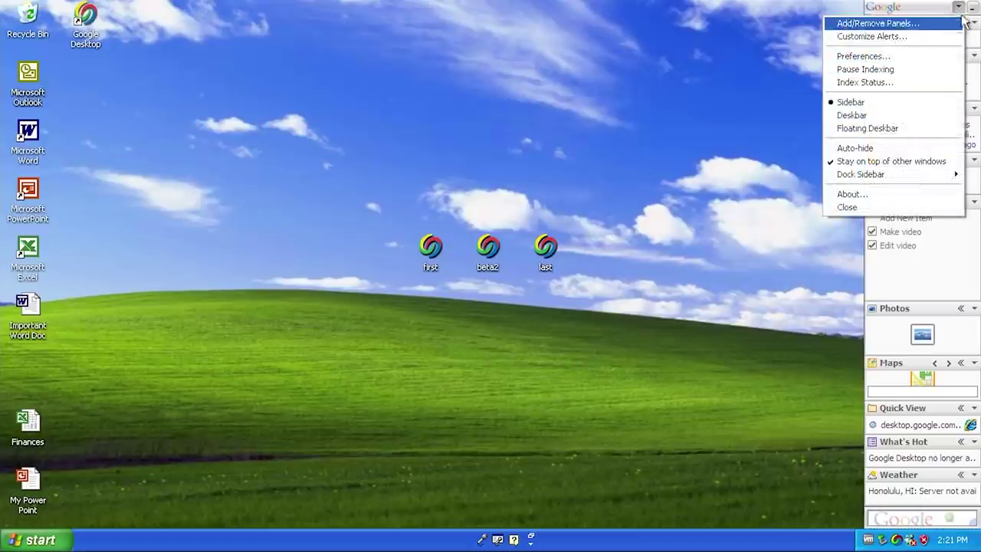
Scroll through the February 2007 Wayback Machine copy of the Google Desktop download page.
left_click(931, 13)
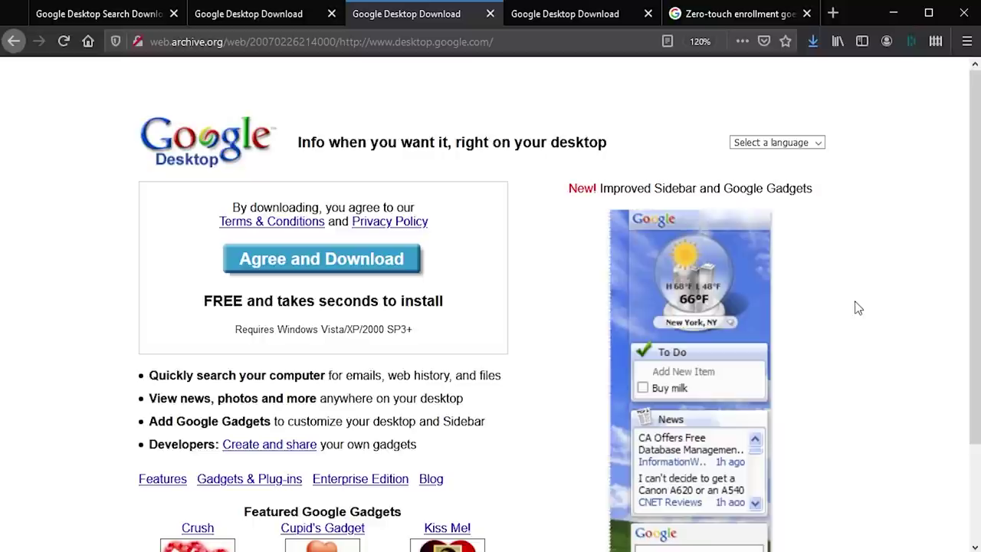
scroll(656, 209, "down", 2)
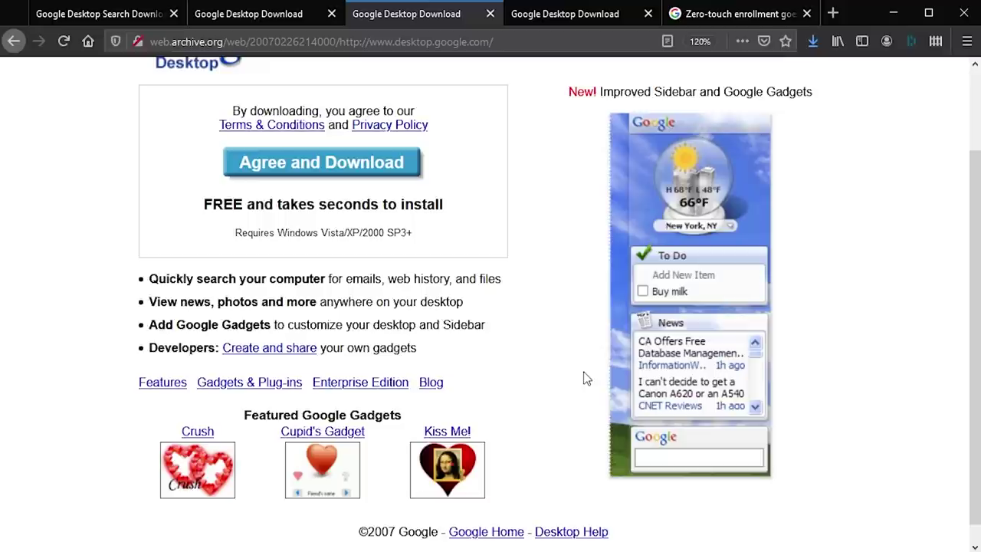
scroll(586, 378, "up", 2)
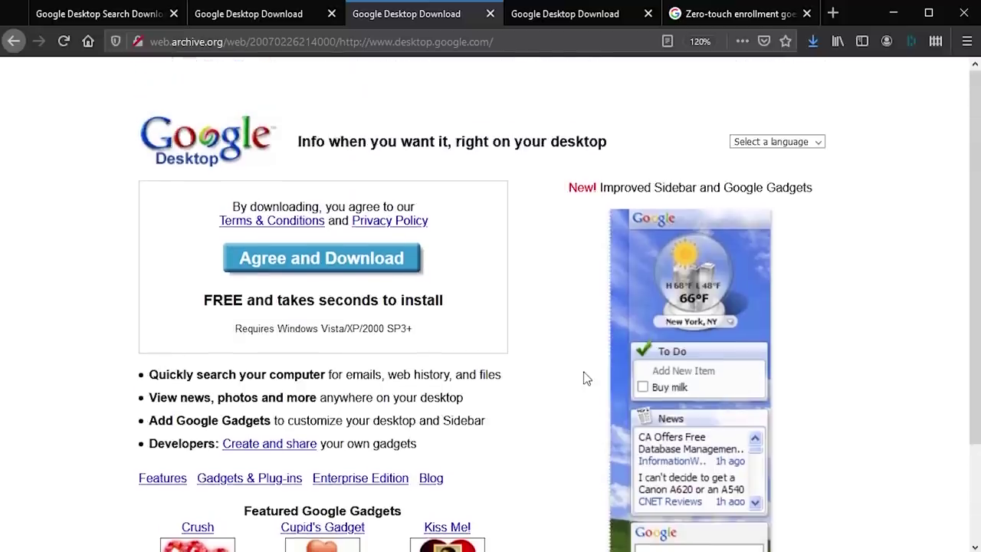
scroll(587, 378, "down", 2)
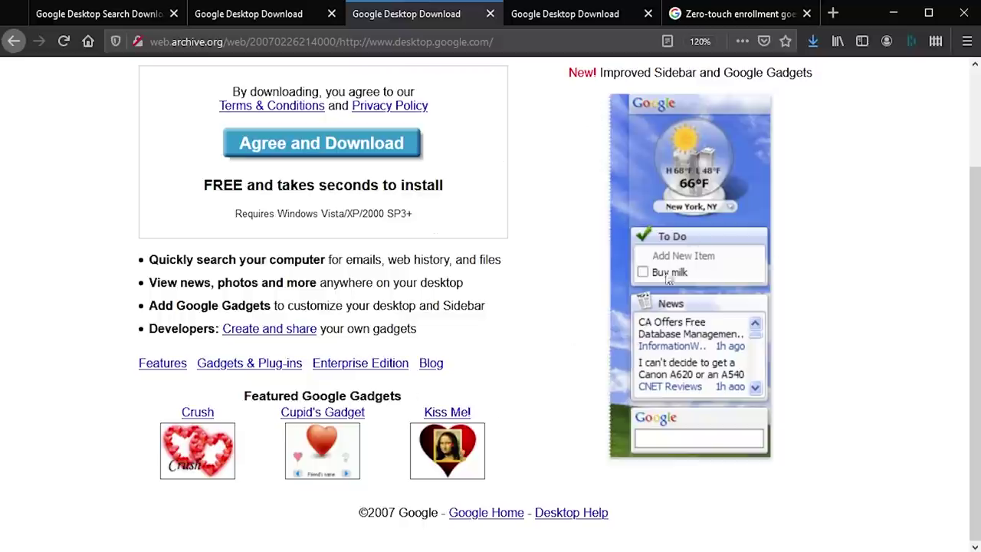
scroll(536, 254, "up", 2)
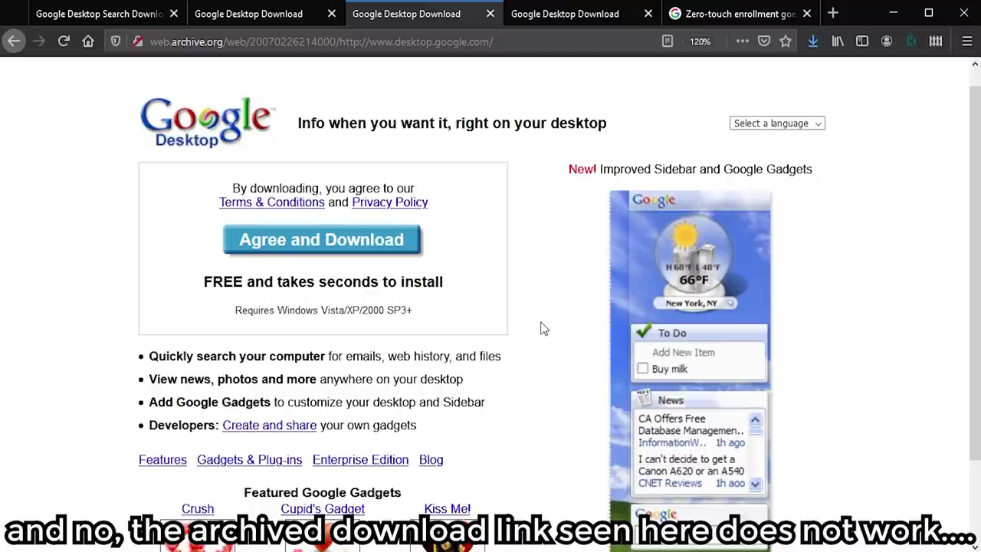
Switch to the June 2010 archived Google Desktop page and scroll through its sidebar screenshot.
left_click(557, 23)
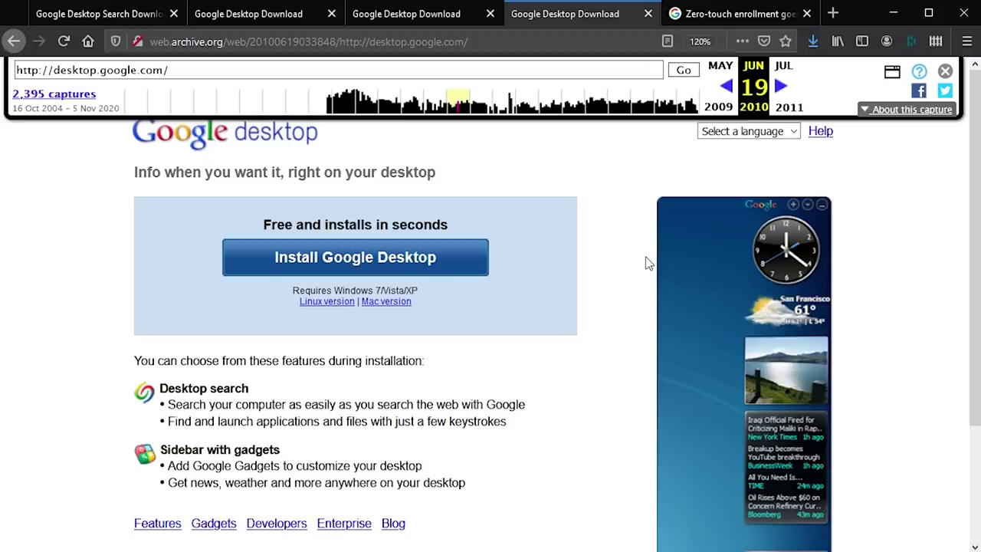
scroll(764, 240, "down", 2)
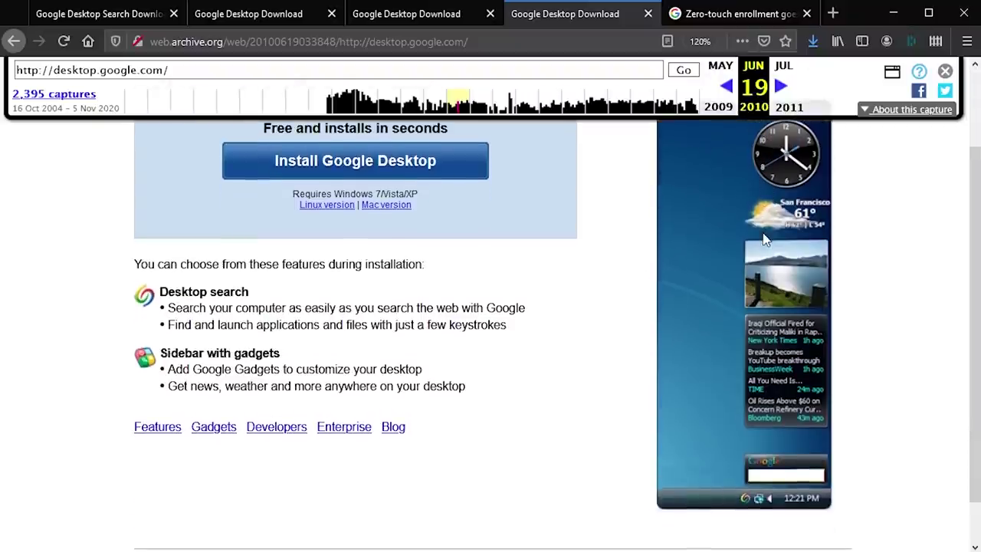
scroll(762, 245, "up", 2)
scroll(755, 271, "down", 2)
scroll(758, 282, "up", 2)
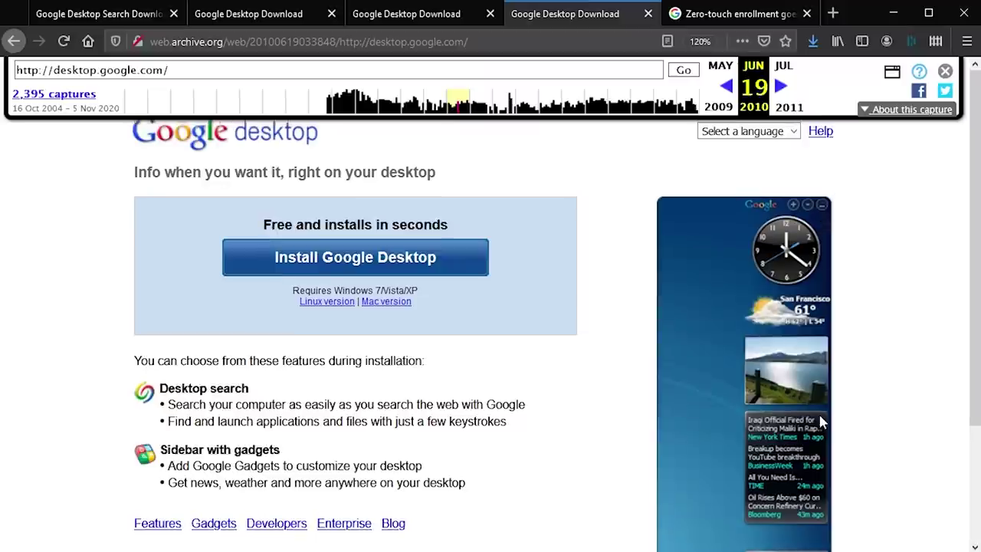
scroll(817, 410, "down", 2)
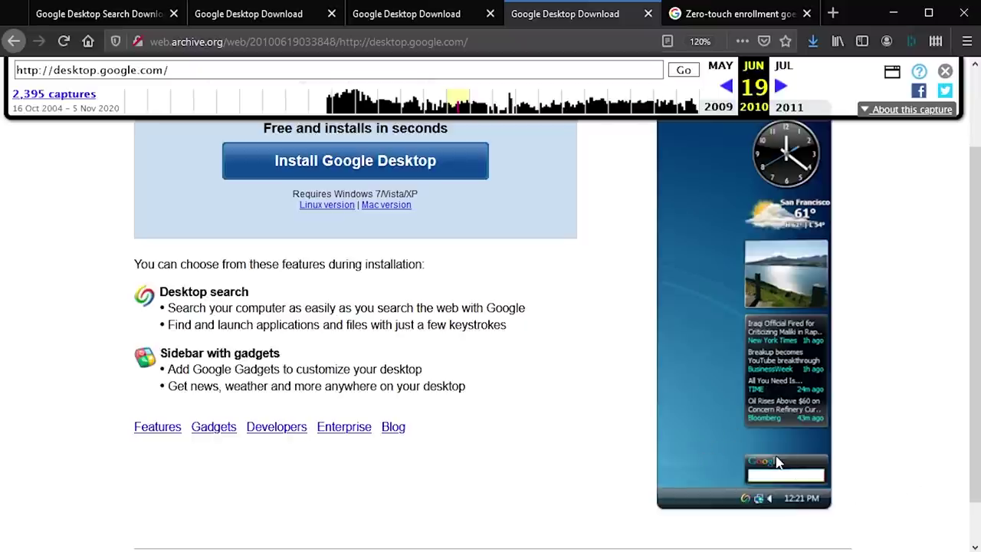
scroll(778, 461, "up", 2)
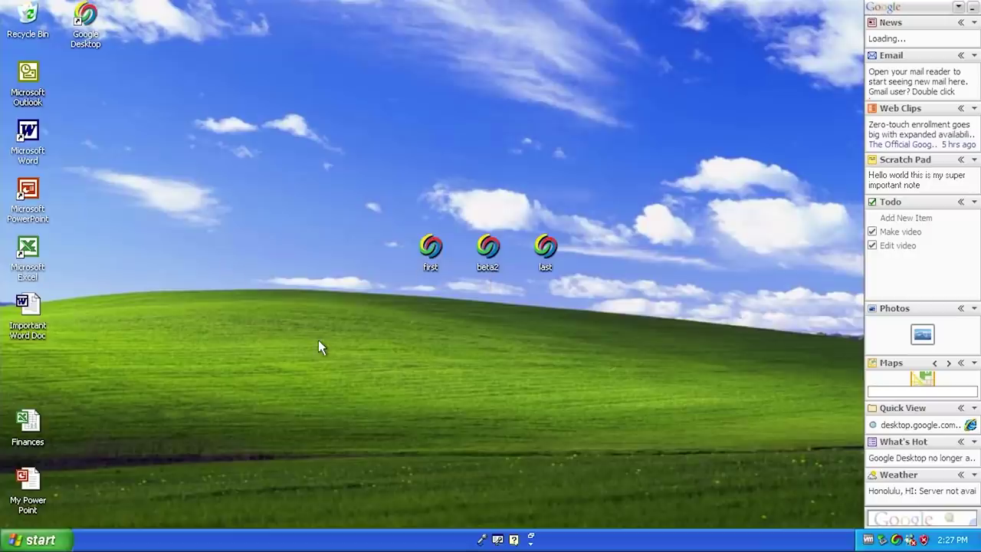
Run the 'last' installer, choose Restart Now, and move the Choose Desktop Features dialog into view.
double_click(546, 246)
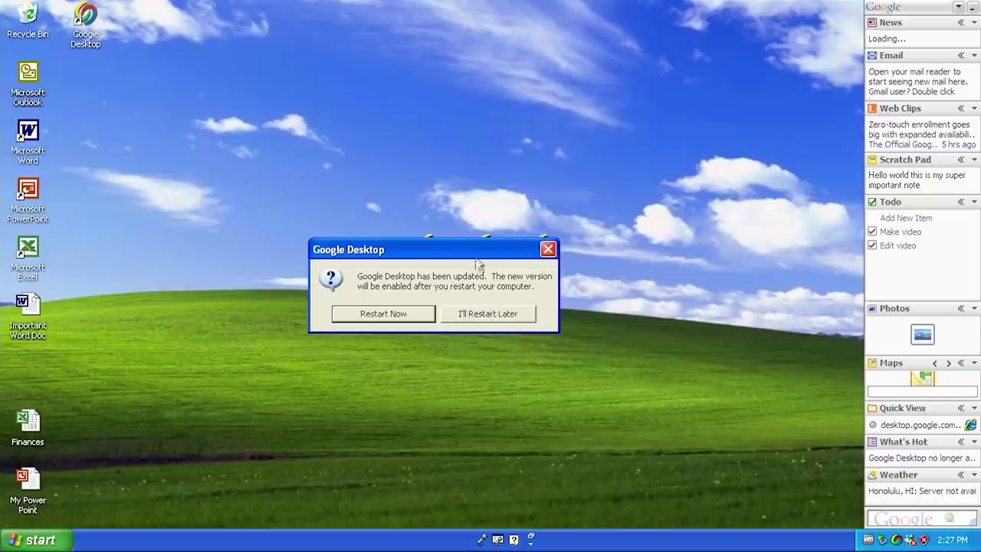
left_click_drag(453, 312, 463, 254)
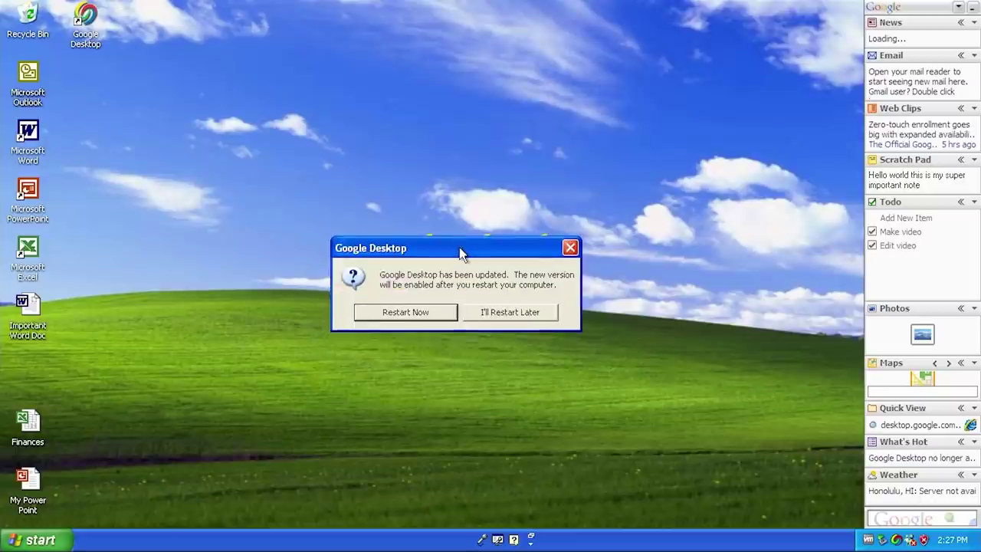
left_click(412, 313)
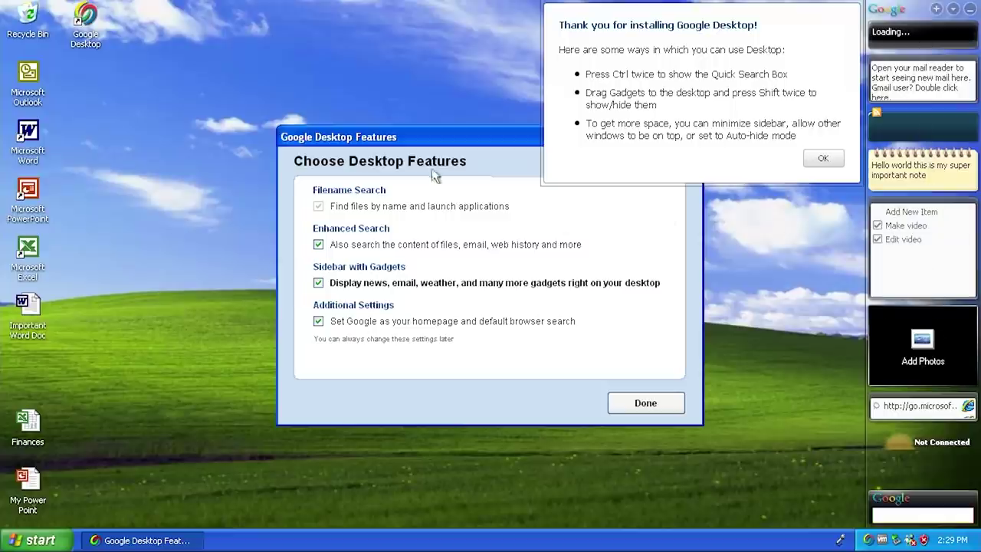
left_click_drag(431, 166, 390, 167)
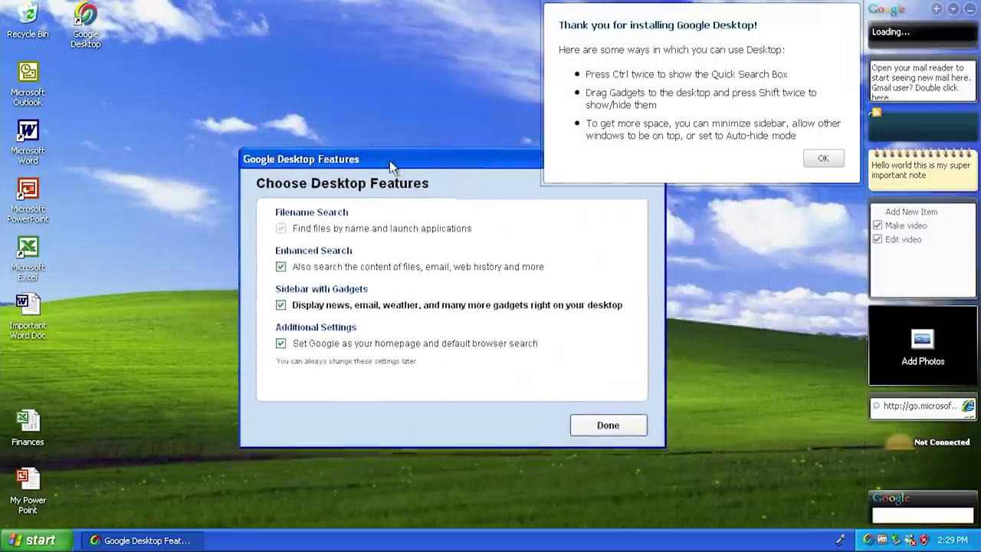
left_click_drag(391, 164, 267, 139)
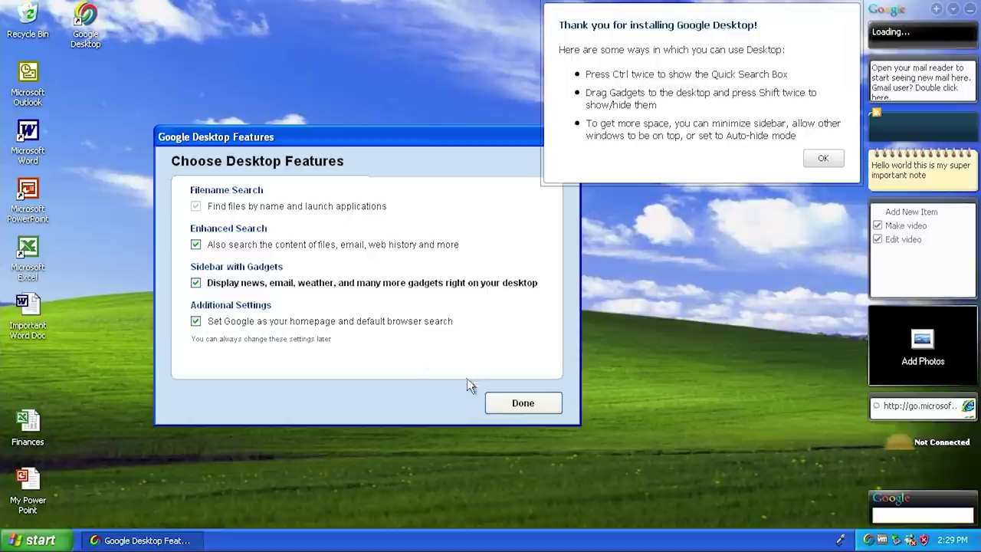
Finish setup, preview the Desktop Search page from the tray icon, then close the browser.
left_click(505, 401)
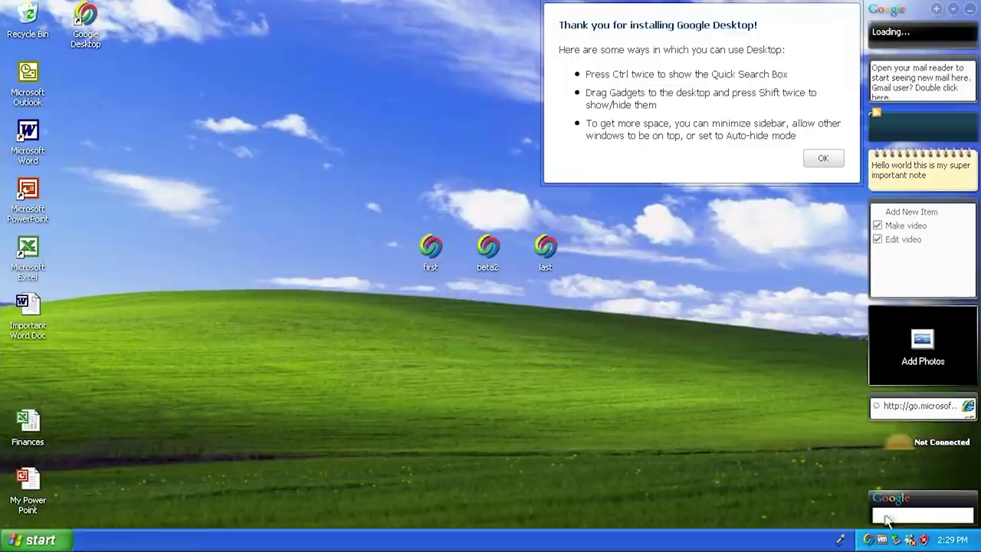
right_click(869, 540)
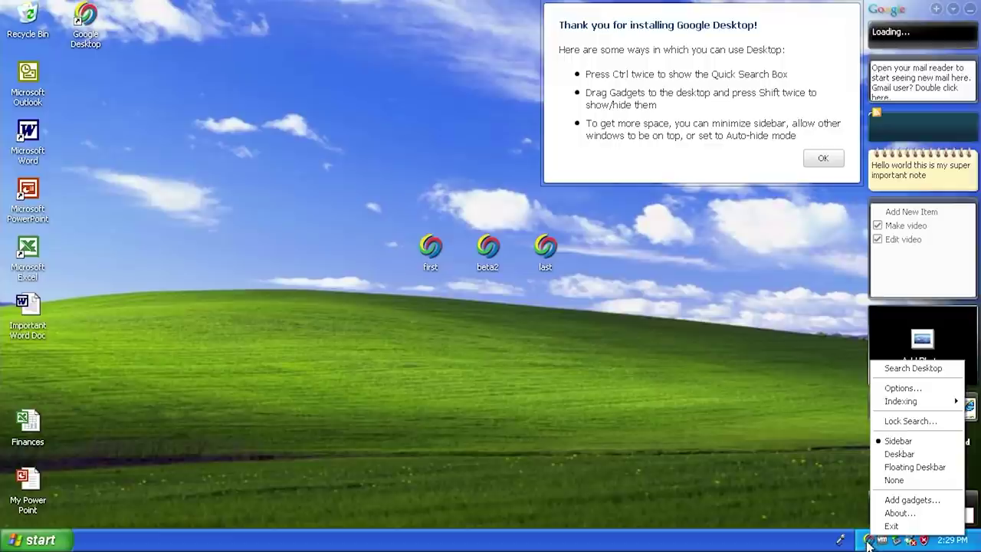
left_click(903, 369)
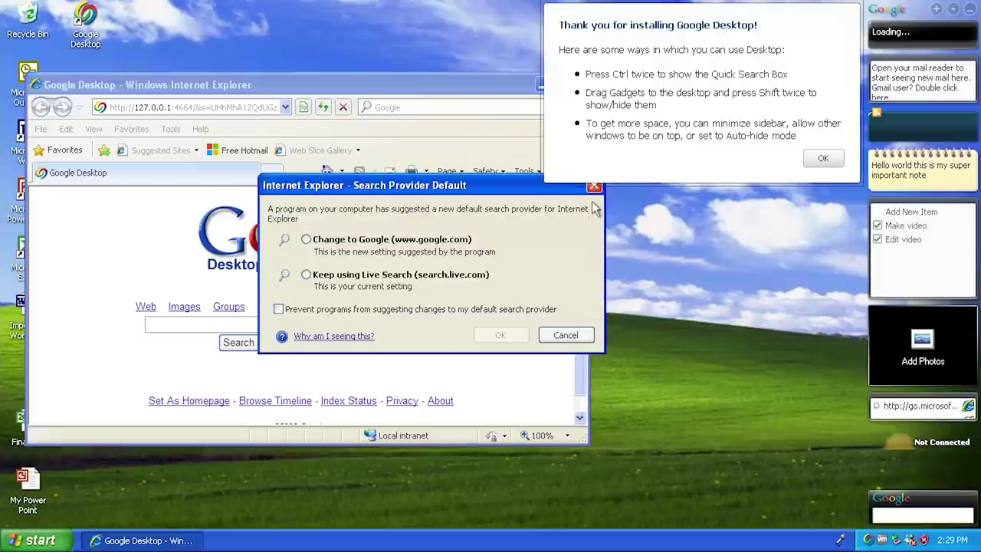
left_click(583, 192)
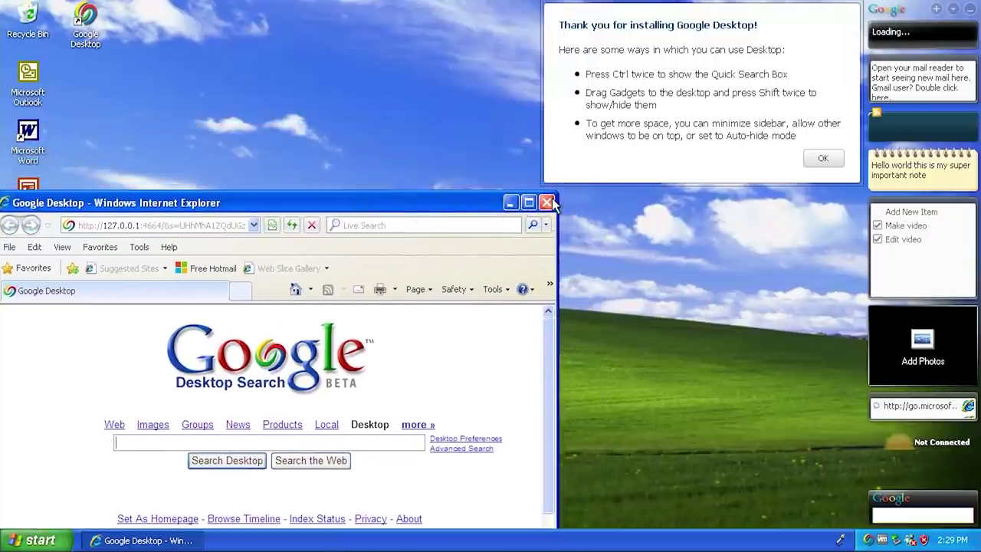
left_click(548, 202)
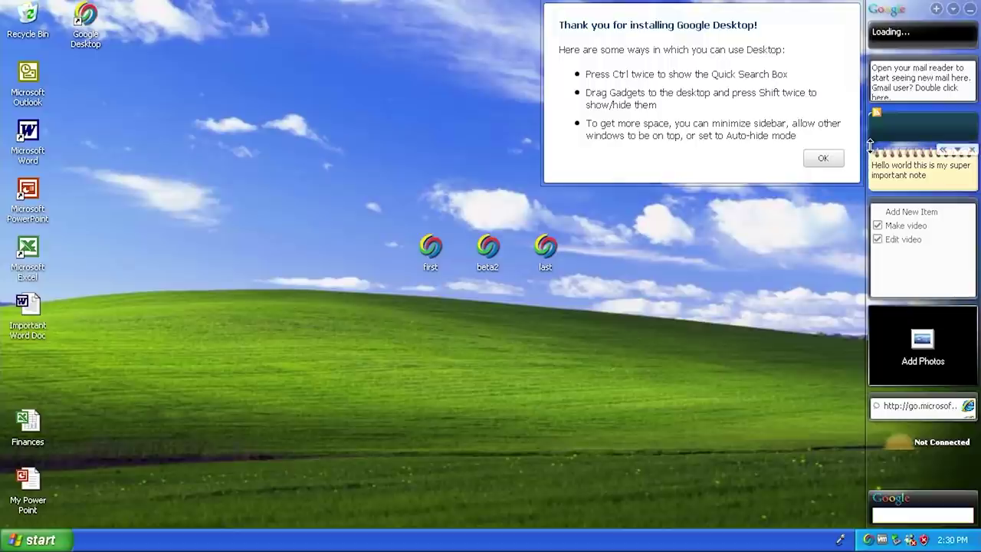
Dismiss the thank-you tips and activation reminder, then bring up the Quick Search box with Ctrl.
mouse_move(871, 145)
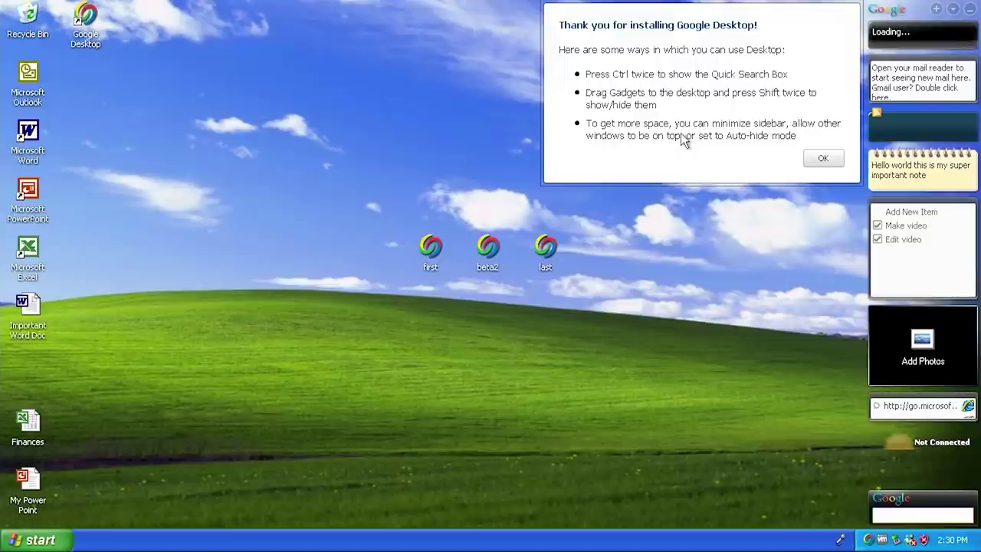
left_click(822, 158)
left_click(857, 497)
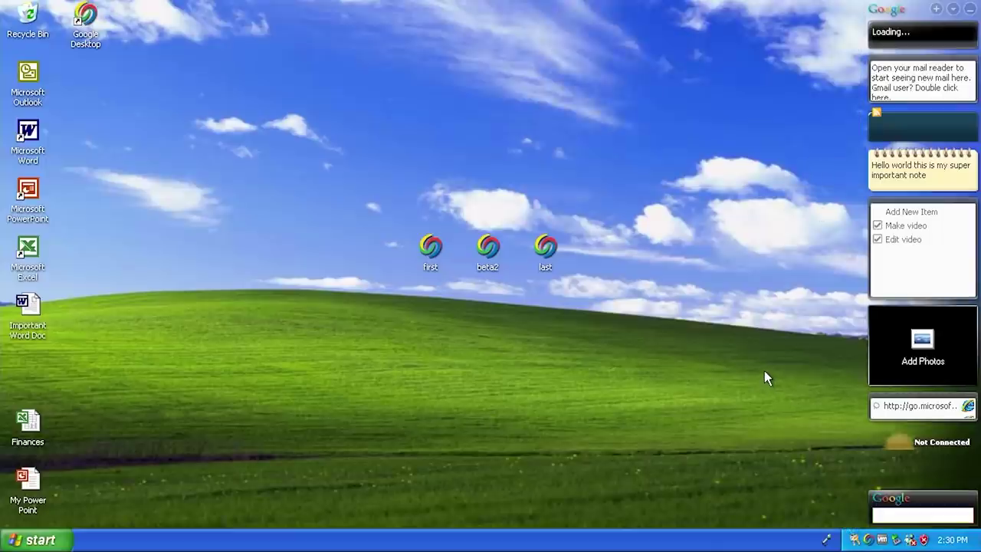
key("ctrl")
key("ctrl")
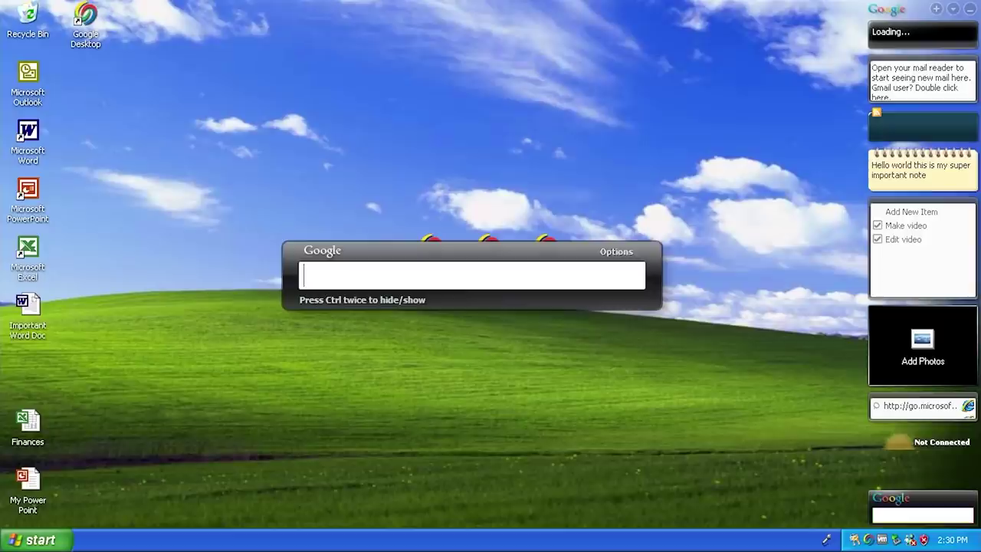
Type 'power' in the Quick Search box, browse its suggestions, then clear it and hide the box.
type("power")
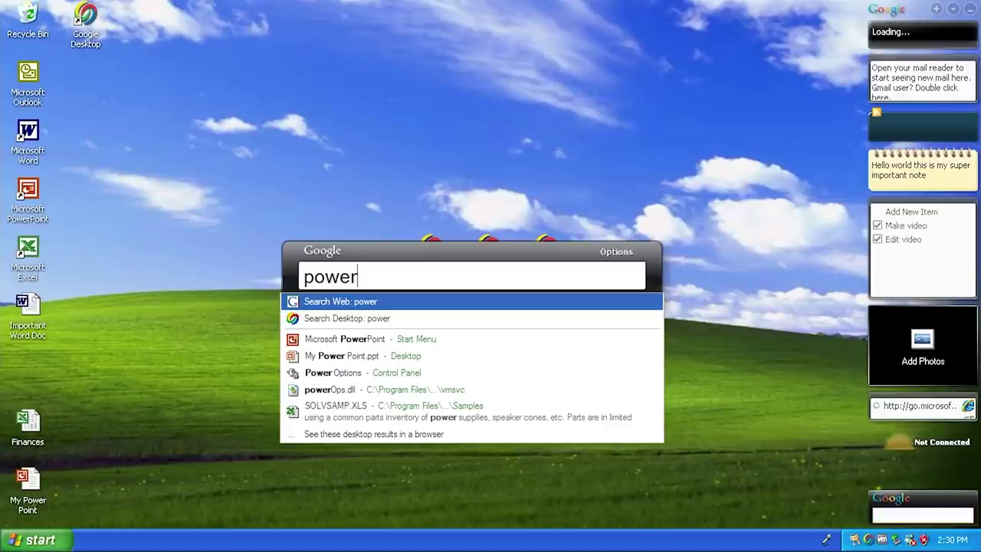
key("Down")
key("Down")
key("Down")
key("Down")
key("Up")
key("Up")
key("Up")
key("Up")
key("BackSpace")
key("BackSpace")
key("BackSpace")
key("BackSpace")
key("BackSpace")
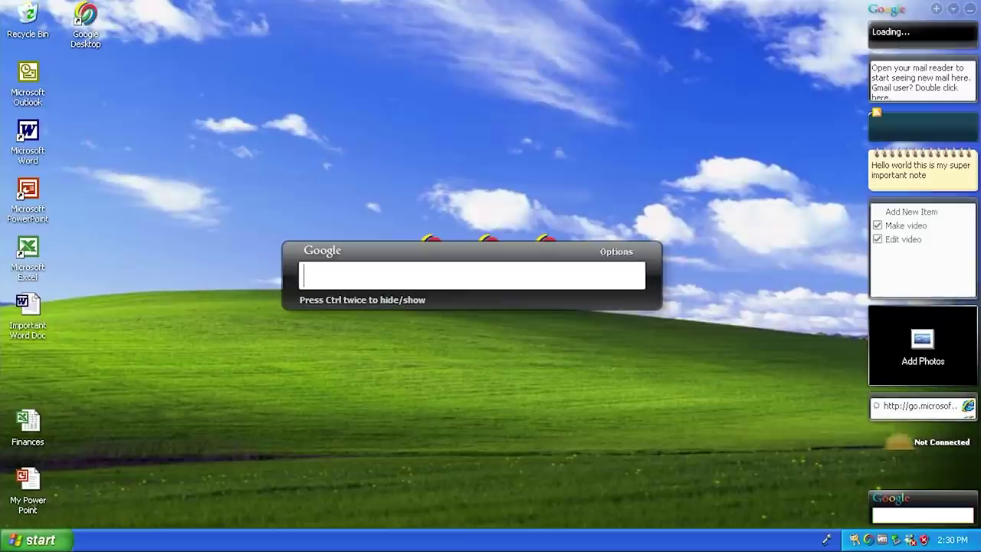
key("ctrl")
key("ctrl")
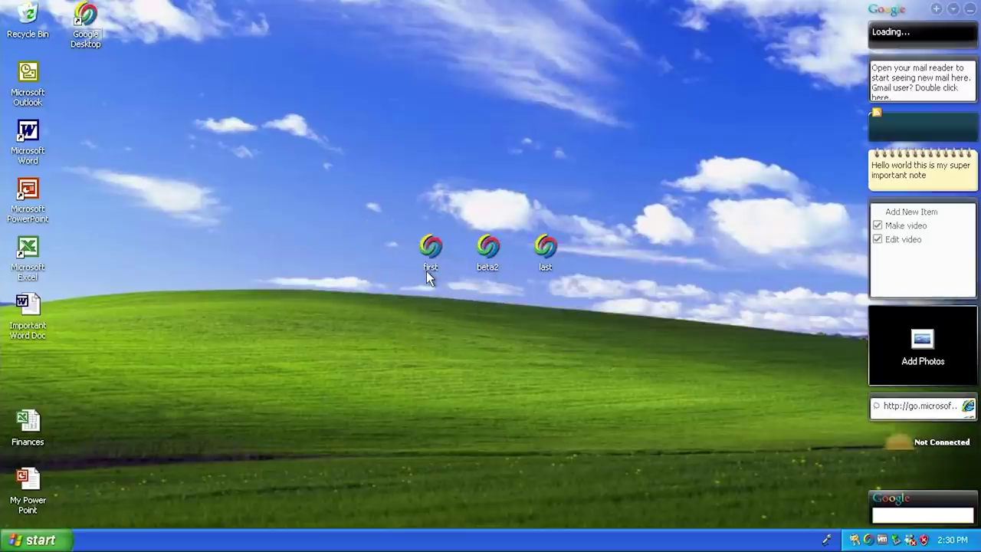
Drag the To Do, Add Photos and Google search gadgets to the desktop's top-left, top-right and bottom-left.
key("ctrl")
key("ctrl")
left_click(427, 273)
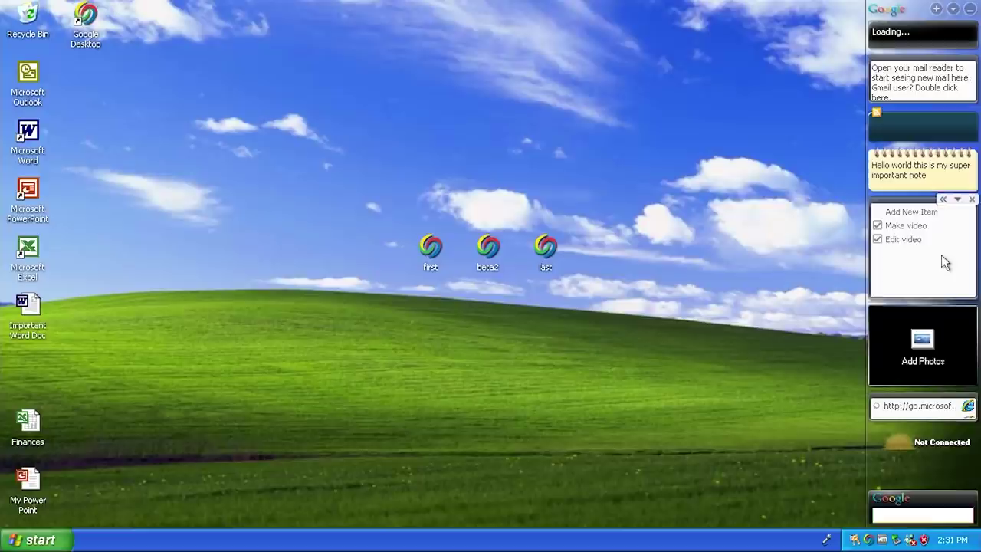
left_click_drag(943, 256, 207, 9)
left_click_drag(894, 207, 751, 26)
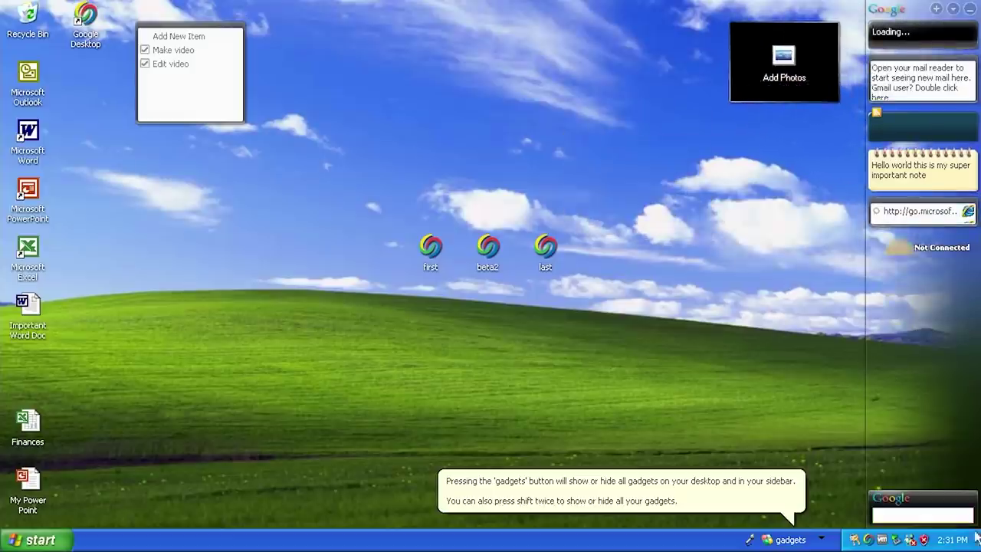
left_click_drag(912, 506, 110, 514)
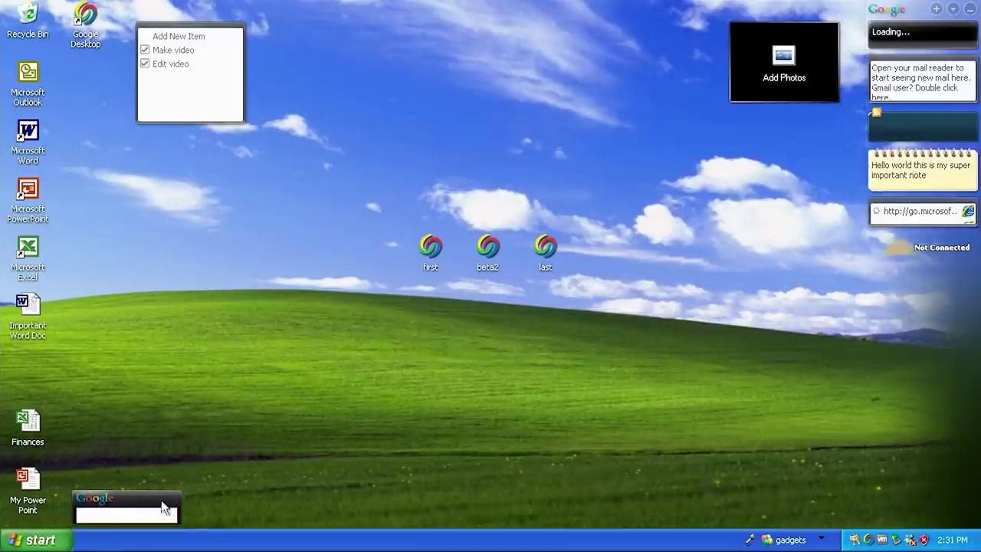
left_click_drag(164, 497, 153, 519)
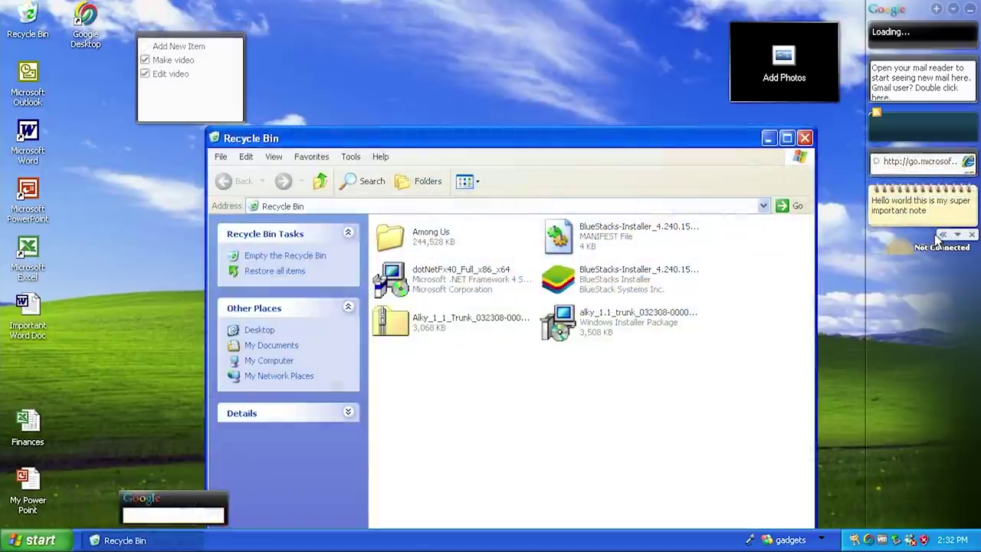
Pull the Not Connected gadget out of the sidebar and inspect its options and detail panel.
left_click_drag(922, 242, 891, 254)
right_click(459, 39)
left_click(468, 60)
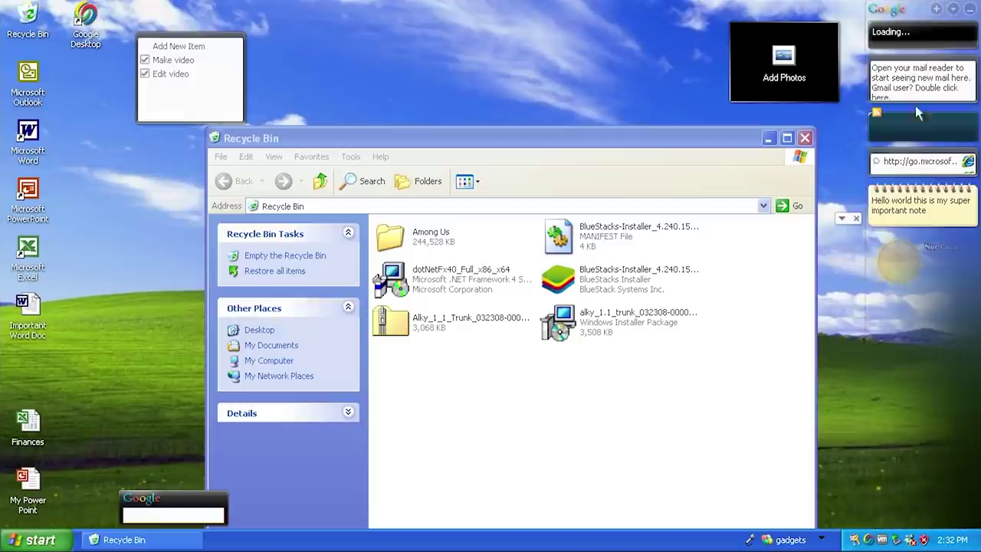
left_click(908, 32)
left_click(920, 39)
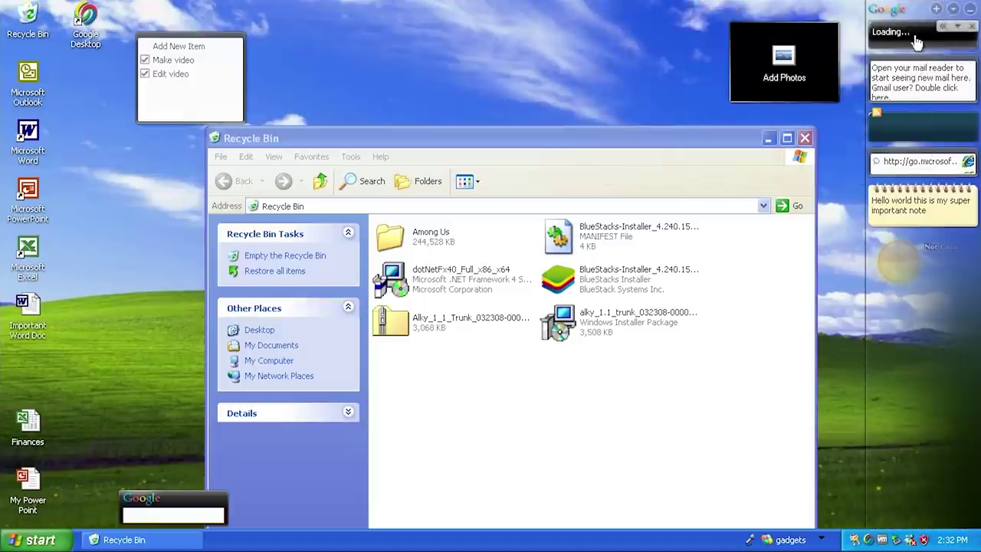
View the News gadget's About information and close it.
left_click(958, 26)
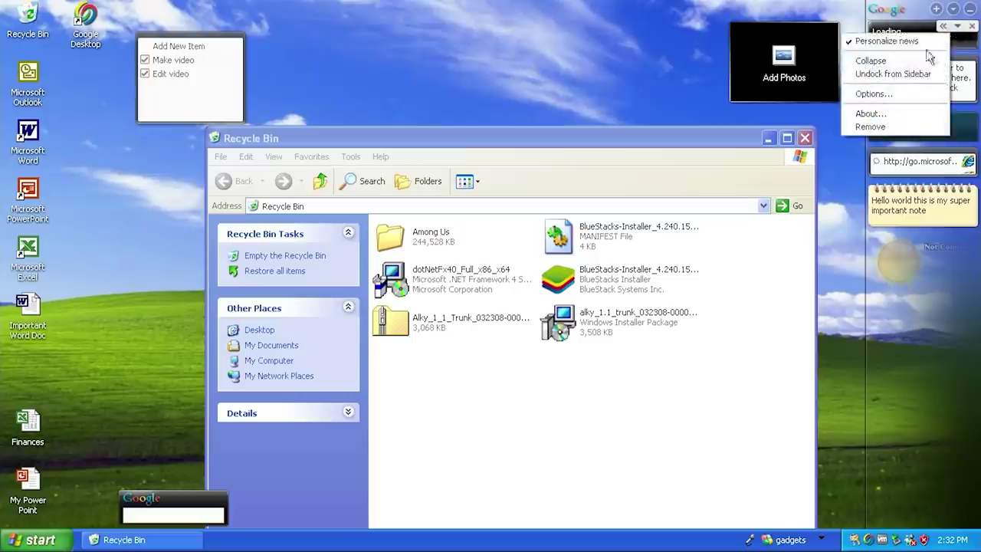
left_click(888, 114)
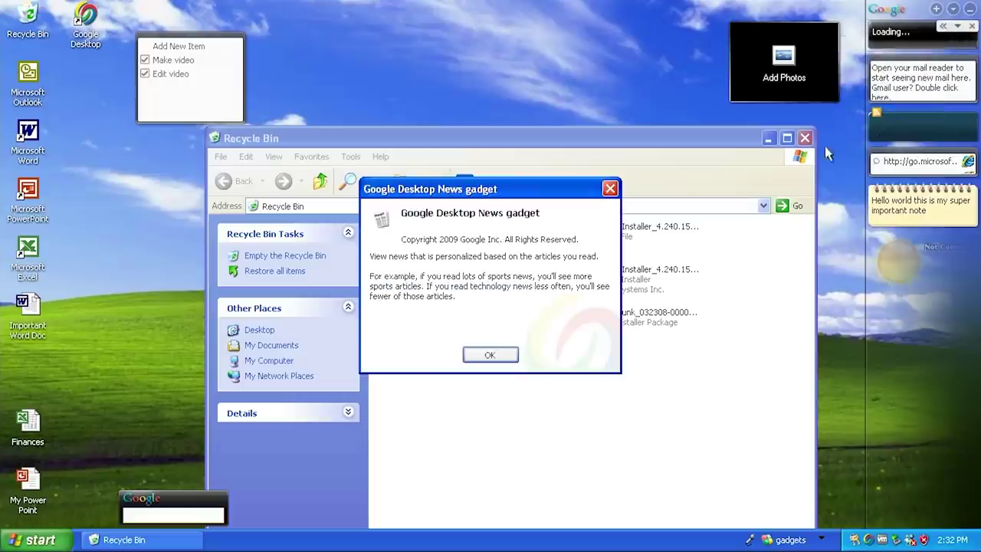
left_click(494, 354)
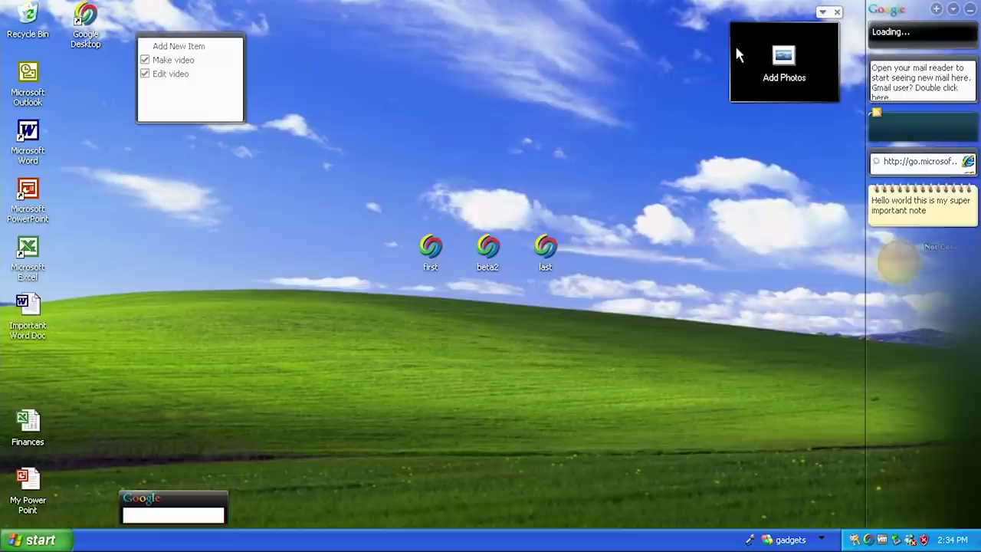
Open the Add gadgets gallery and browse All, Recommendations, News and Finance categories.
left_click(936, 8)
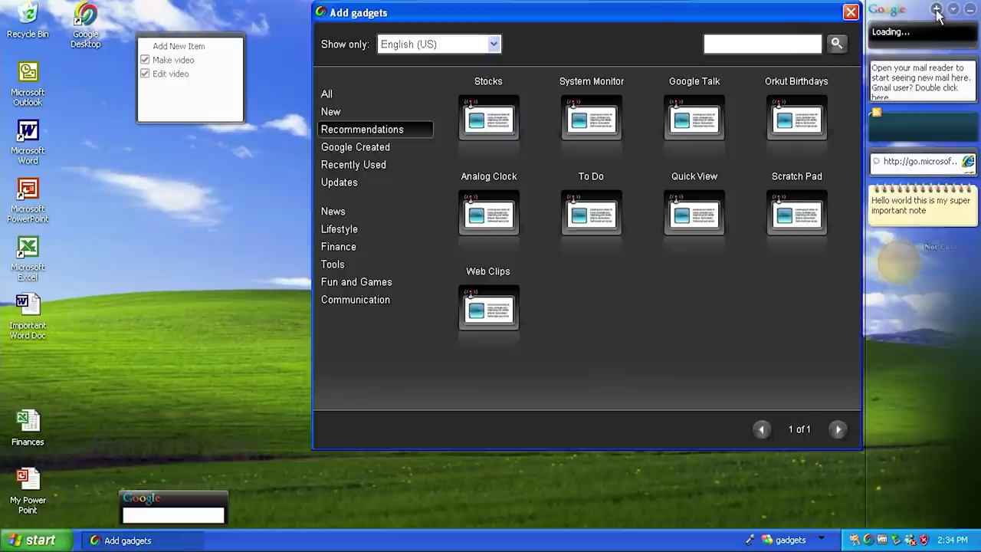
left_click_drag(656, 16, 553, 59)
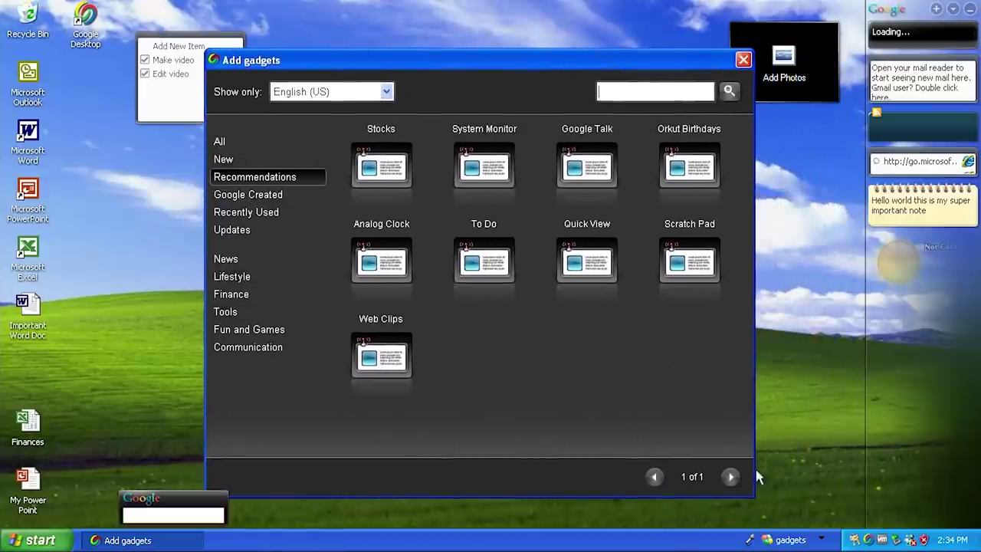
left_click(248, 147)
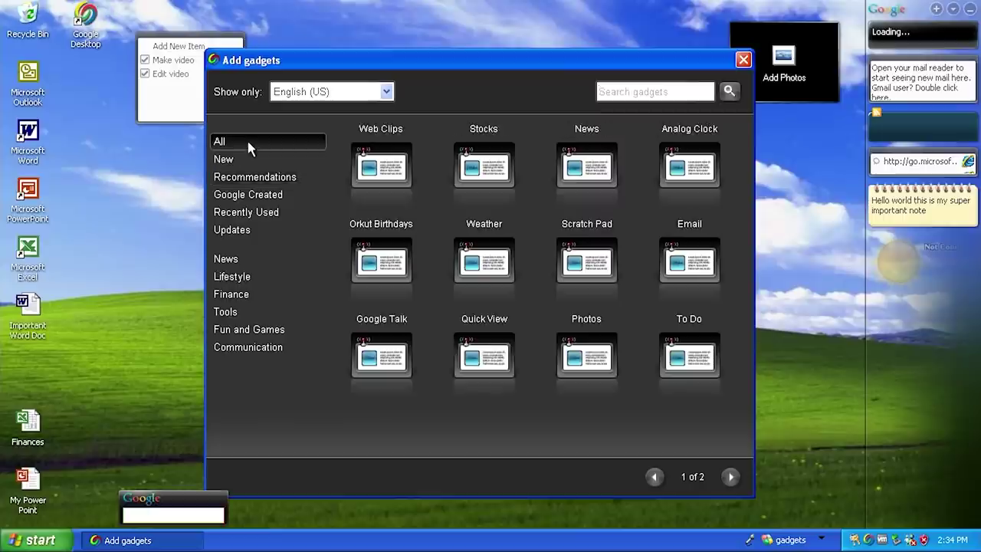
left_click(731, 477)
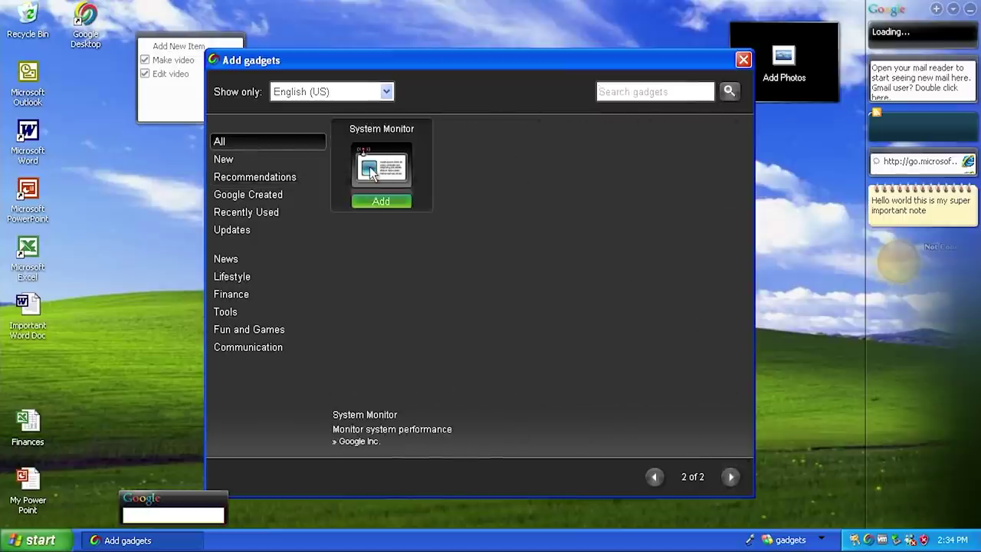
left_click(656, 478)
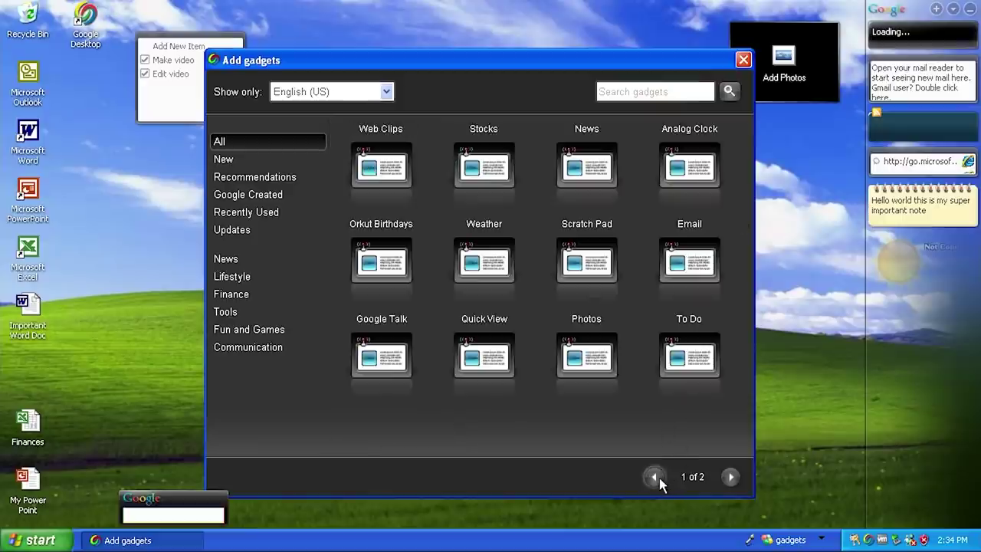
left_click(267, 177)
left_click(263, 212)
left_click(251, 258)
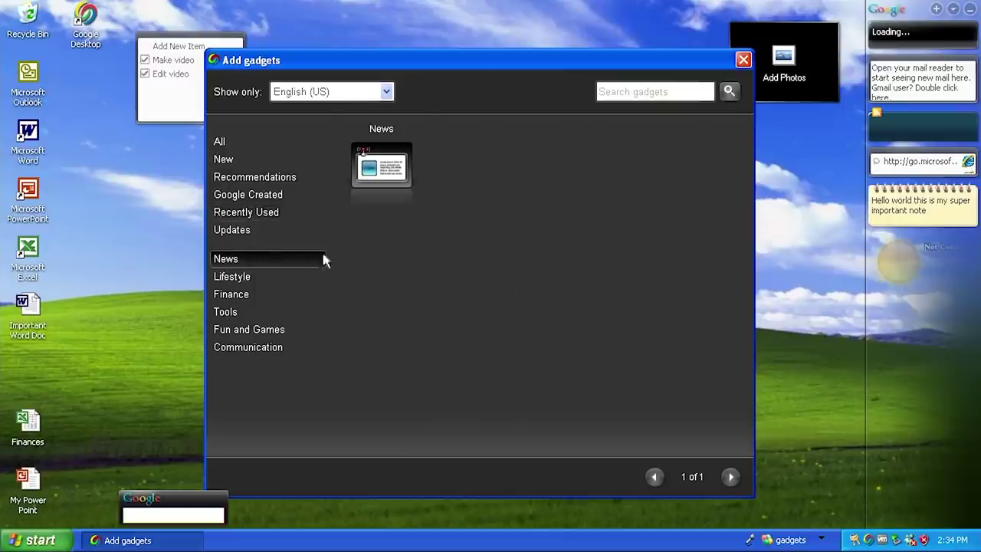
left_click(259, 299)
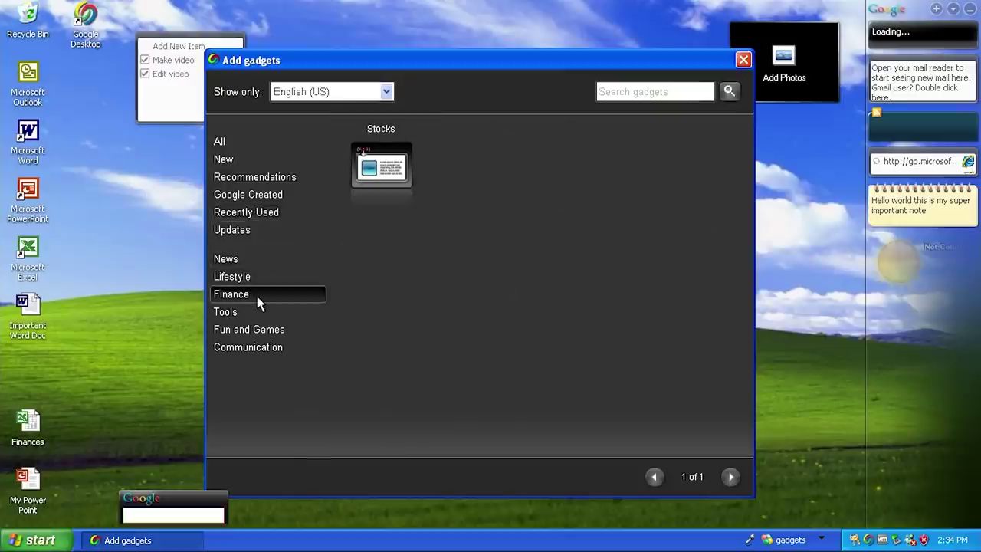
Add the Stocks gadget and move it to the top of the sidebar.
mouse_move(381, 144)
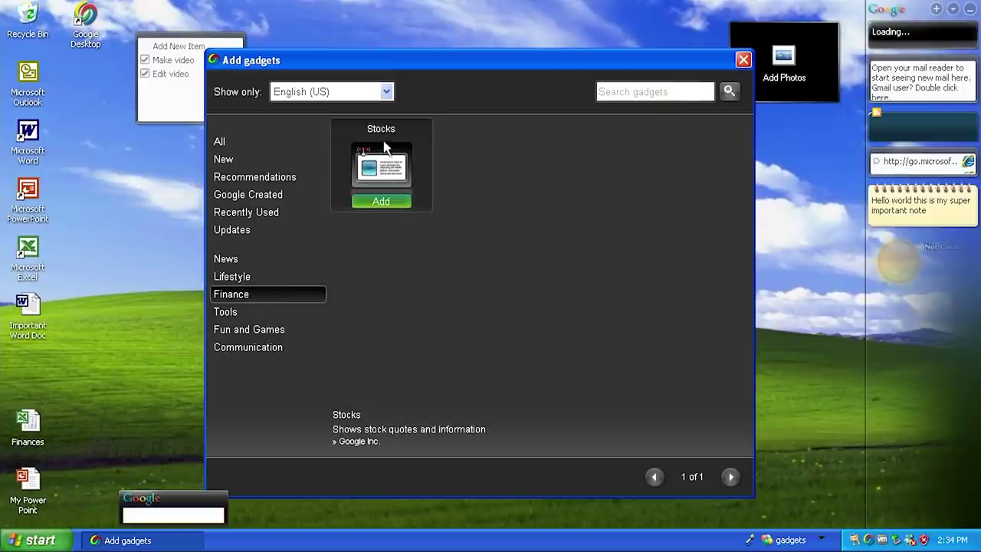
left_click(387, 202)
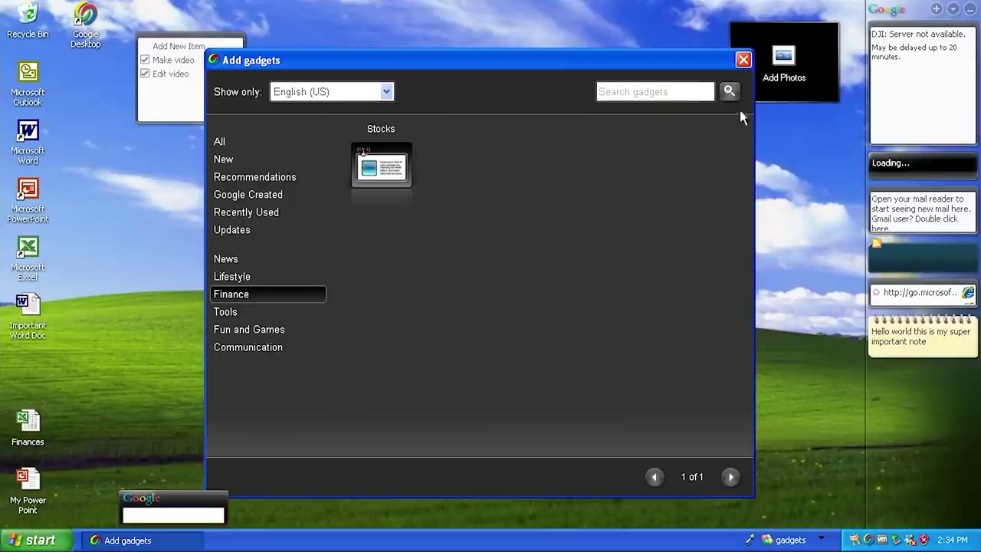
left_click_drag(912, 38, 879, 253)
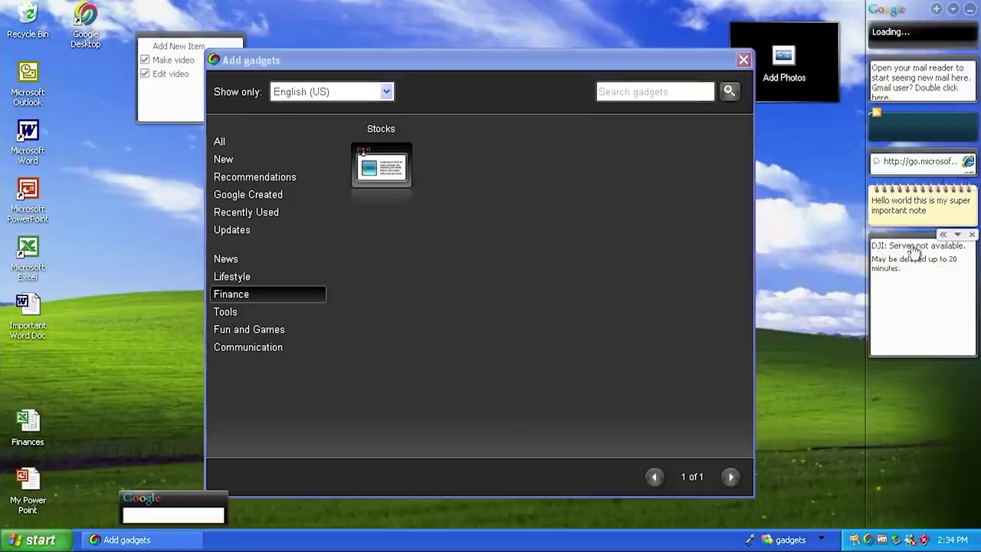
left_click_drag(912, 253, 924, 31)
Add the Analog Clock gadget from the Recommendations list.
left_click(397, 280)
left_click(272, 181)
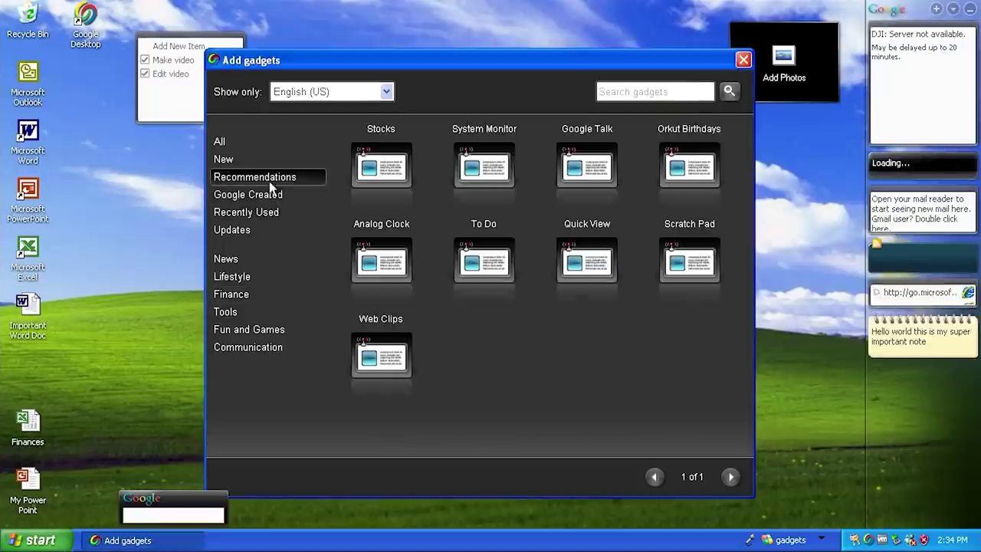
left_click(385, 295)
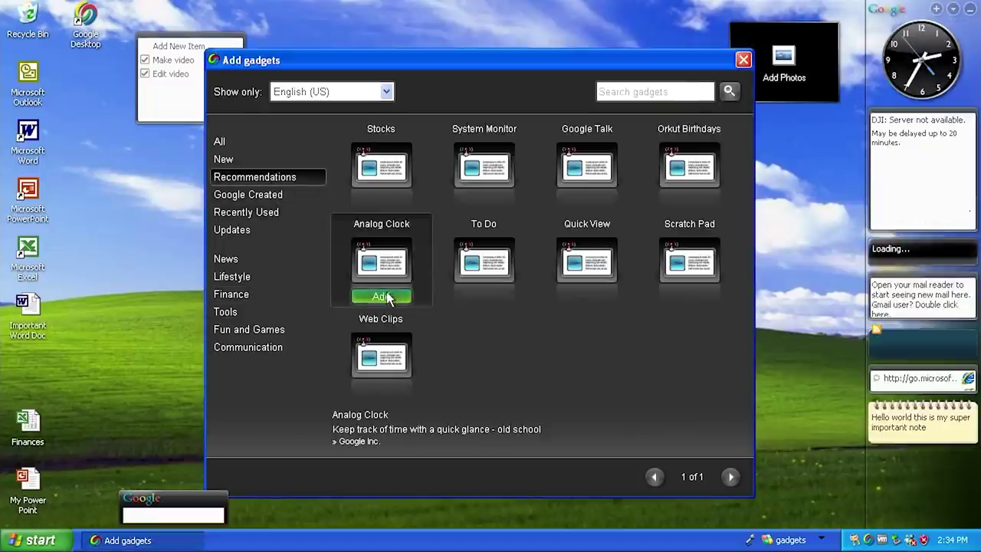
Check the Analog Clock's expanded view and About info, then place it at the desktop's top-left.
mouse_move(914, 85)
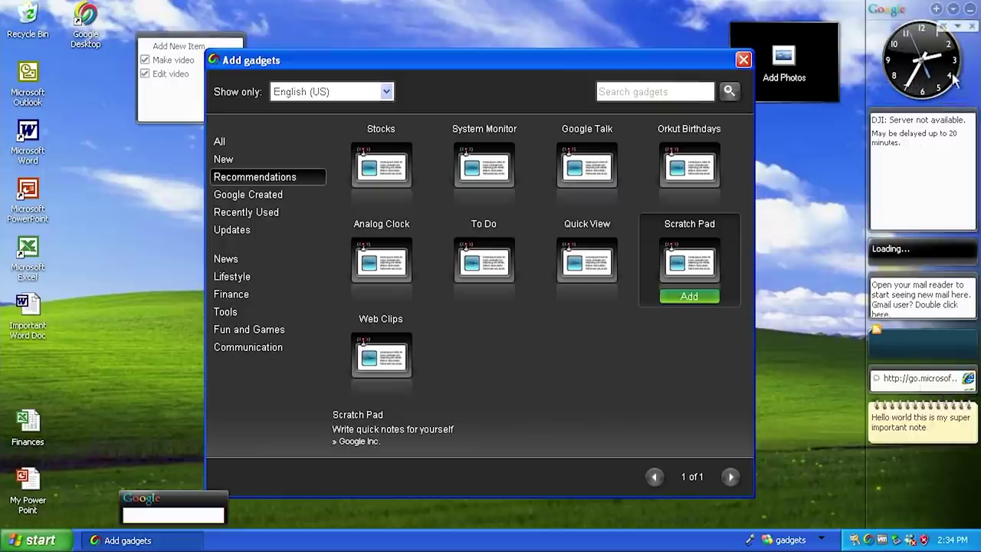
left_click_drag(958, 92, 950, 38)
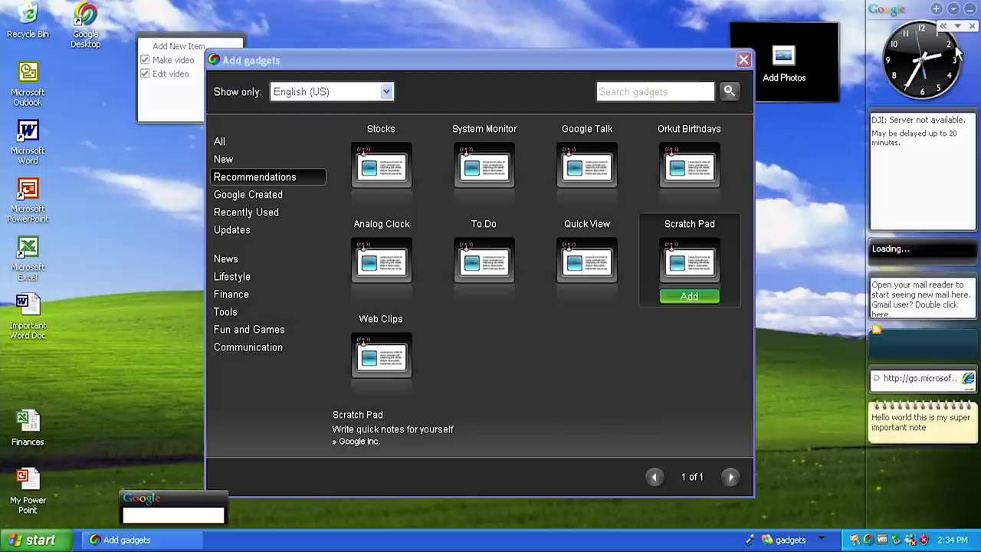
left_click(943, 28)
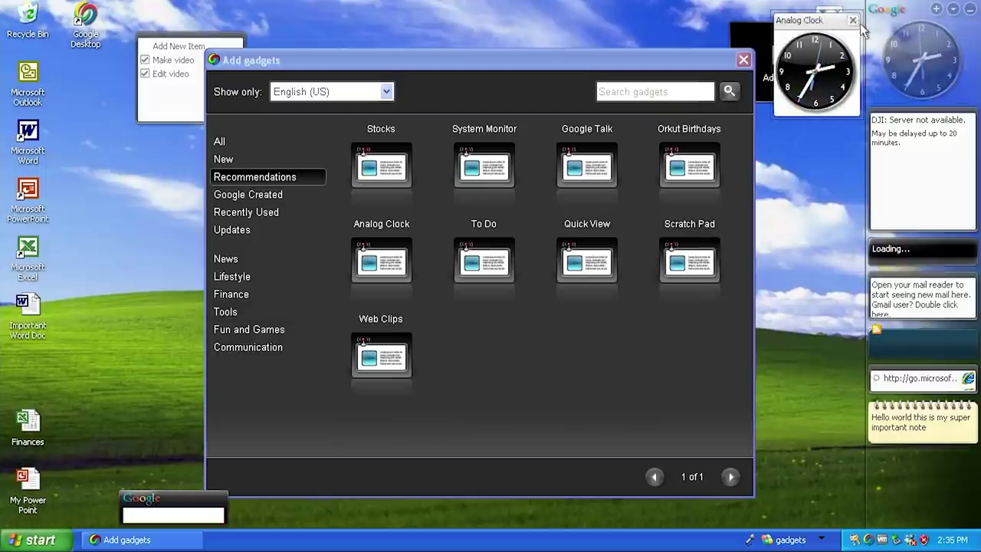
left_click_drag(847, 23, 951, 31)
left_click(957, 26)
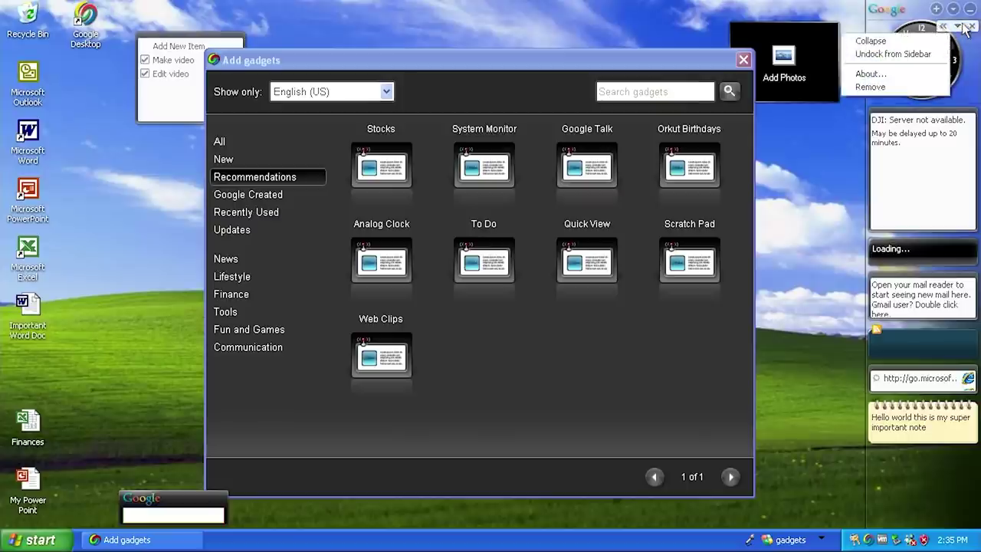
left_click(892, 77)
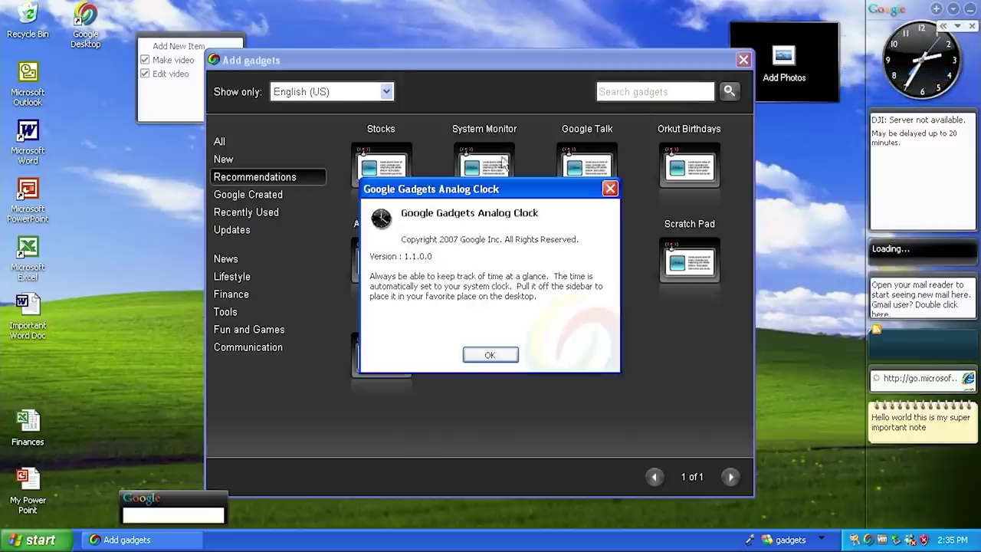
key("Return")
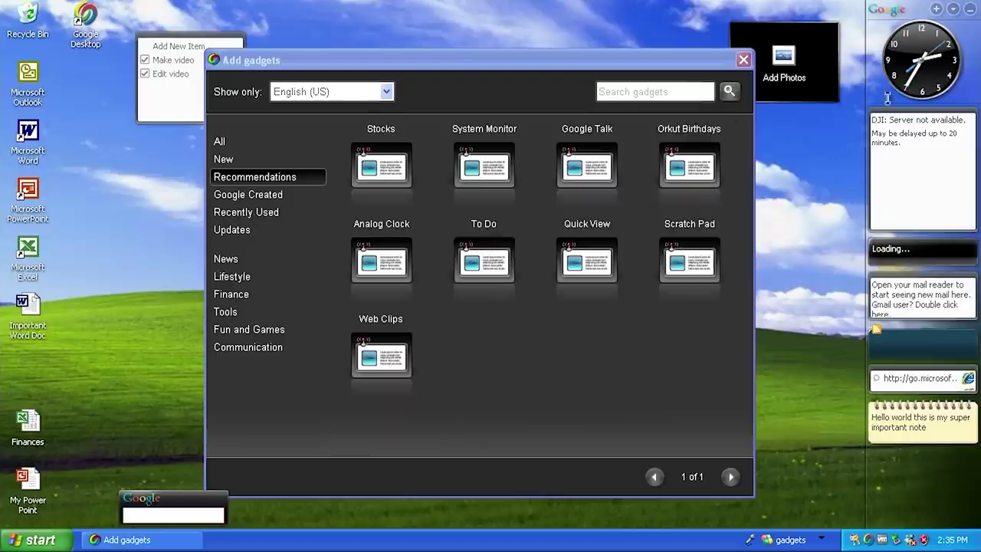
left_click_drag(563, 180, 53, 71)
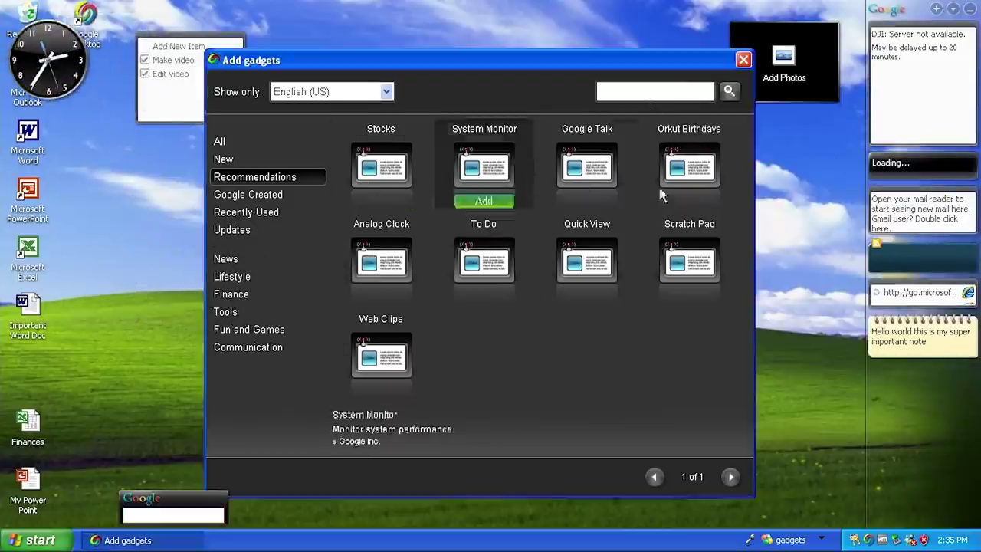
Add the System Monitor gadget and position it beneath Stocks in the sidebar.
mouse_move(548, 207)
left_click(496, 200)
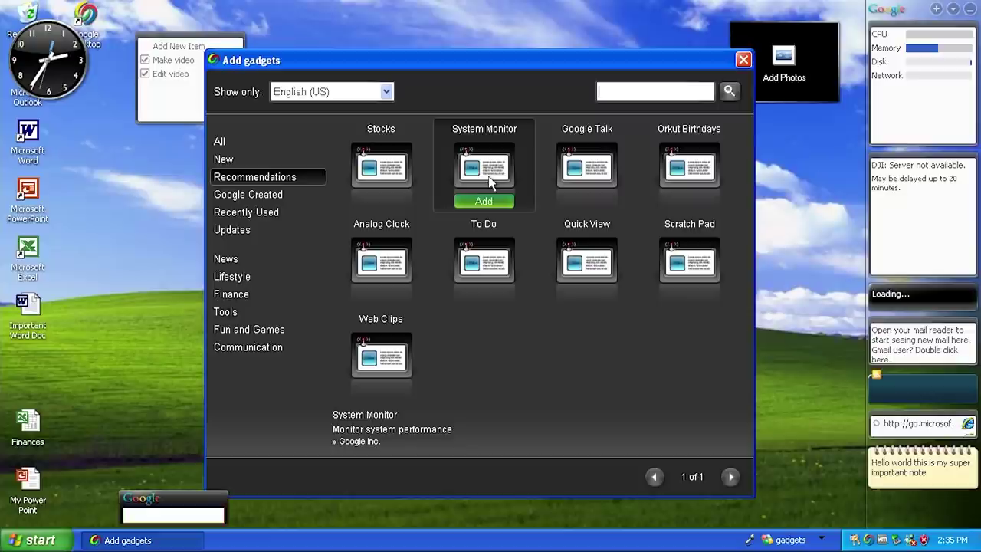
left_click(803, 156)
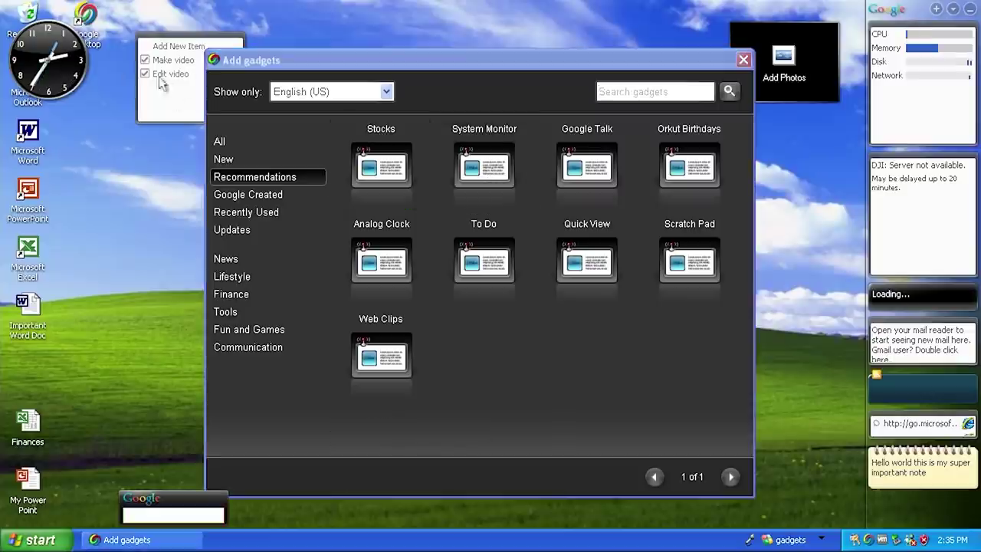
left_click_drag(920, 116, 913, 59)
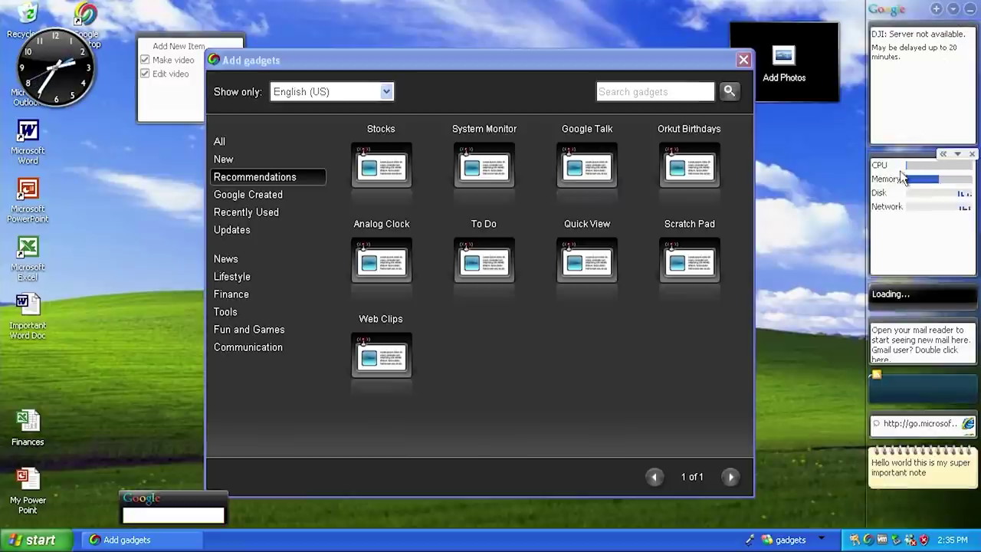
left_click_drag(903, 178, 901, 171)
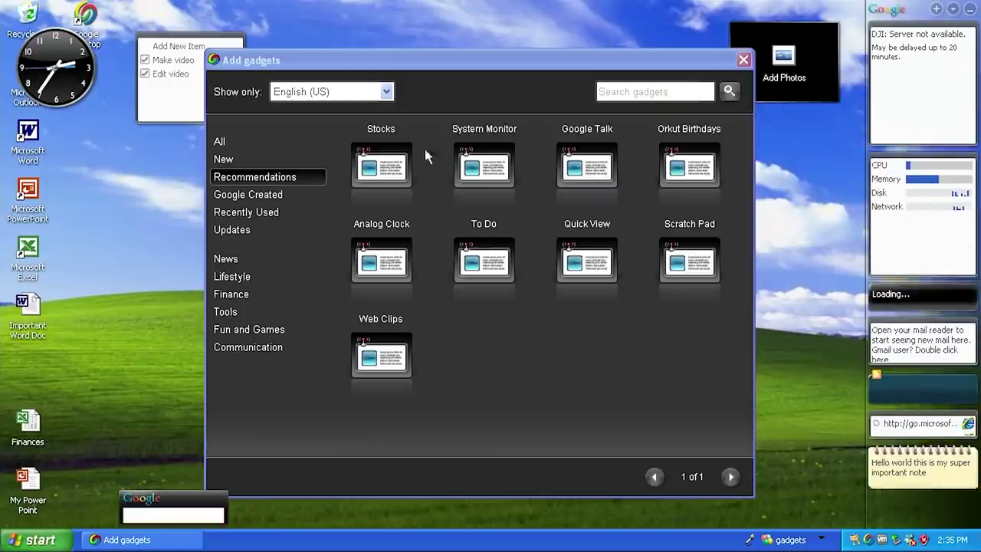
Nudge the desktop clock right, browse Fun and Games gadgets, then close the gallery.
left_click_drag(69, 81, 105, 82)
left_click(499, 403)
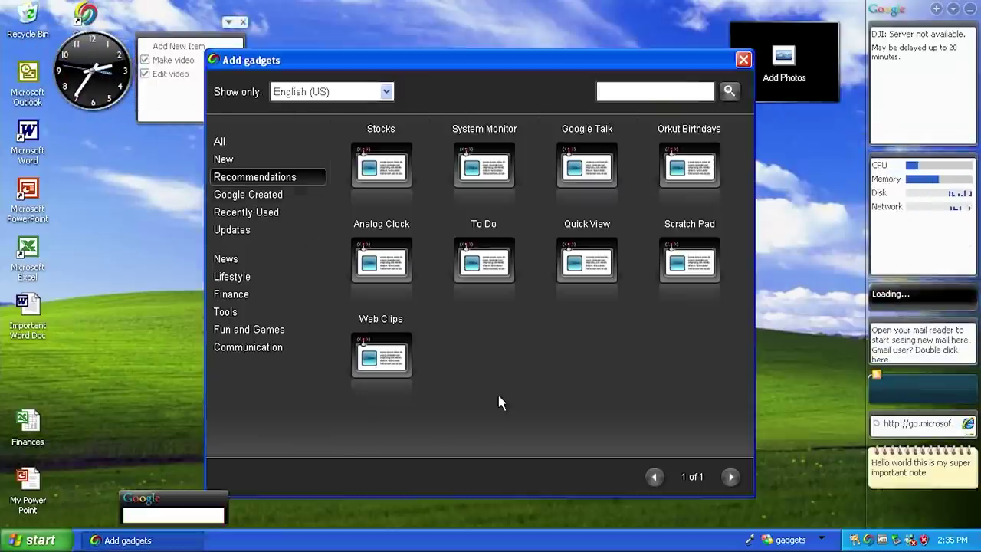
left_click(261, 329)
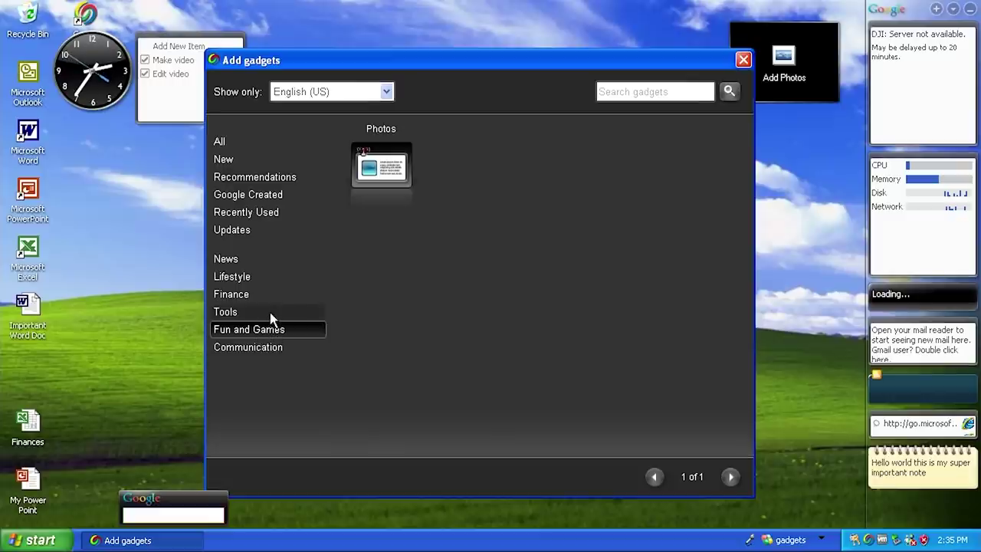
left_click_drag(429, 61, 405, 40)
left_click(720, 38)
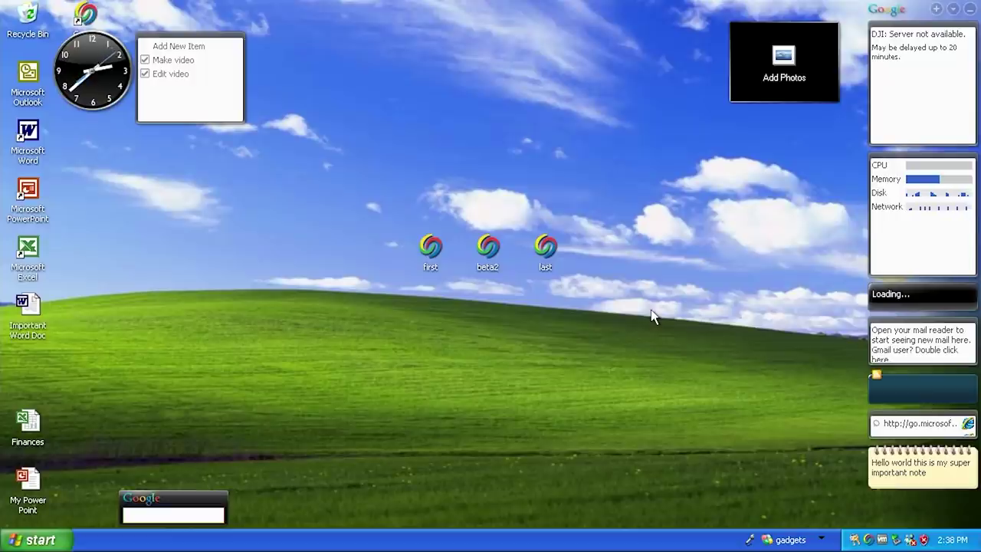
mouse_move(923, 199)
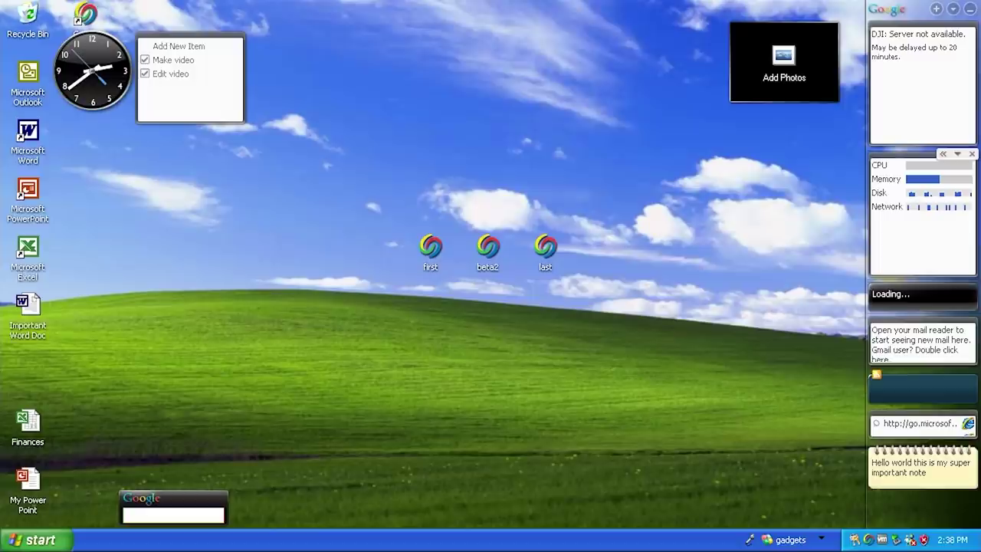